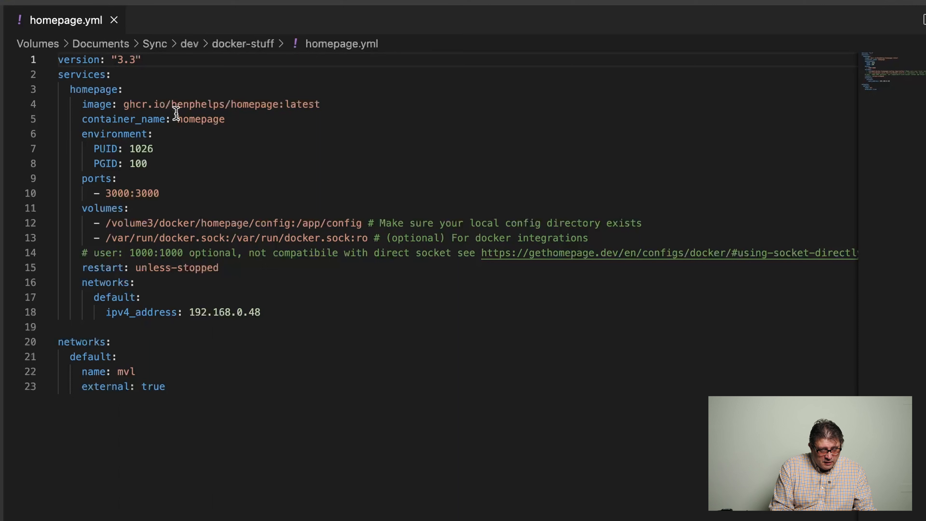
# Switch to the Synology NAS desktop in the browser and open the Task Scheduler in its Control Panel
pyautogui.click(130, 152)
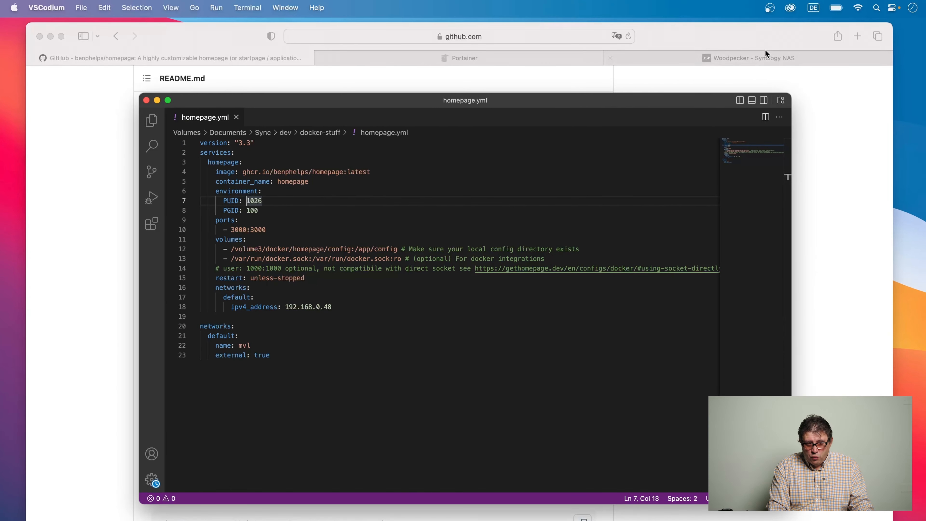
pyautogui.click(765, 55)
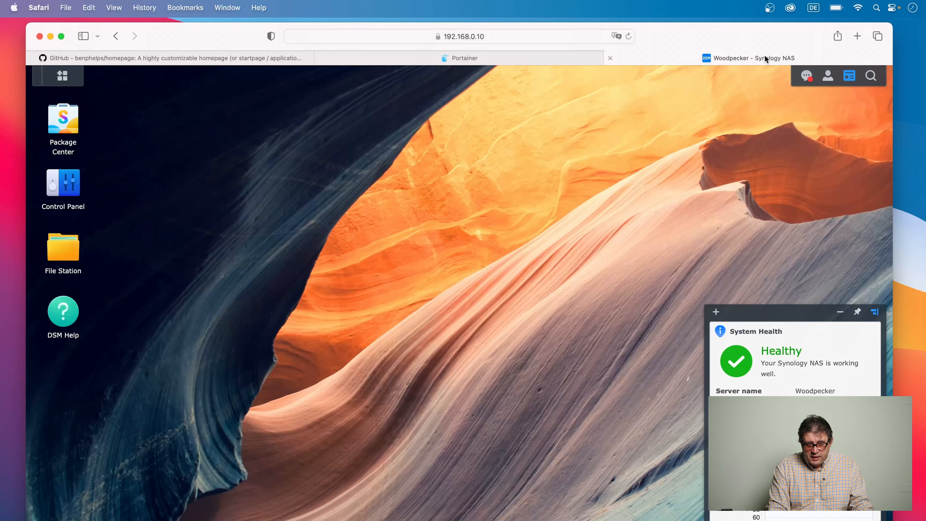
pyautogui.click(66, 181)
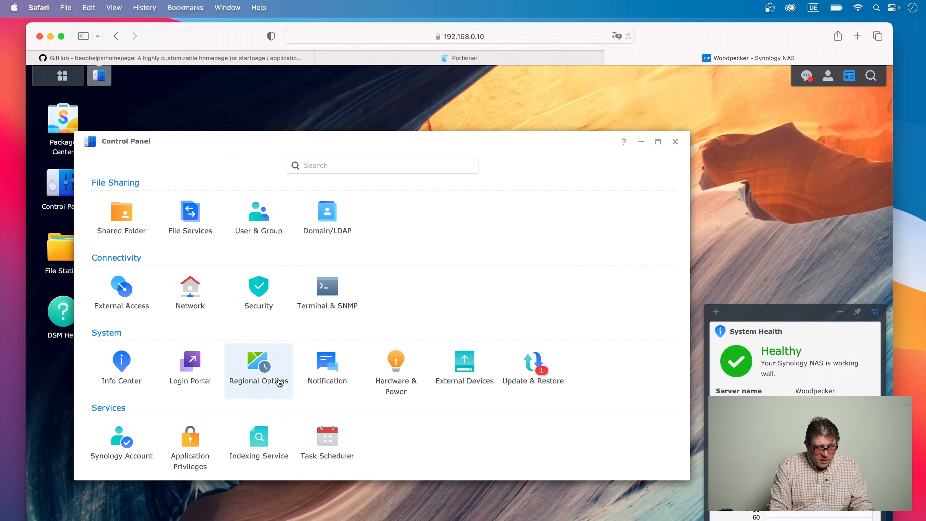
pyautogui.click(329, 439)
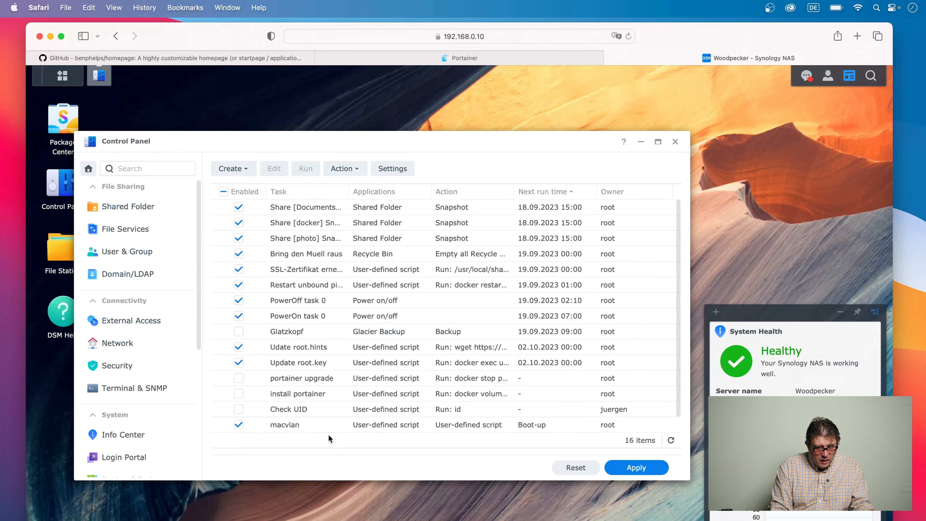
# Start a new scheduled user-defined script task, name it "get id" and set it to not enabled
pyautogui.click(239, 171)
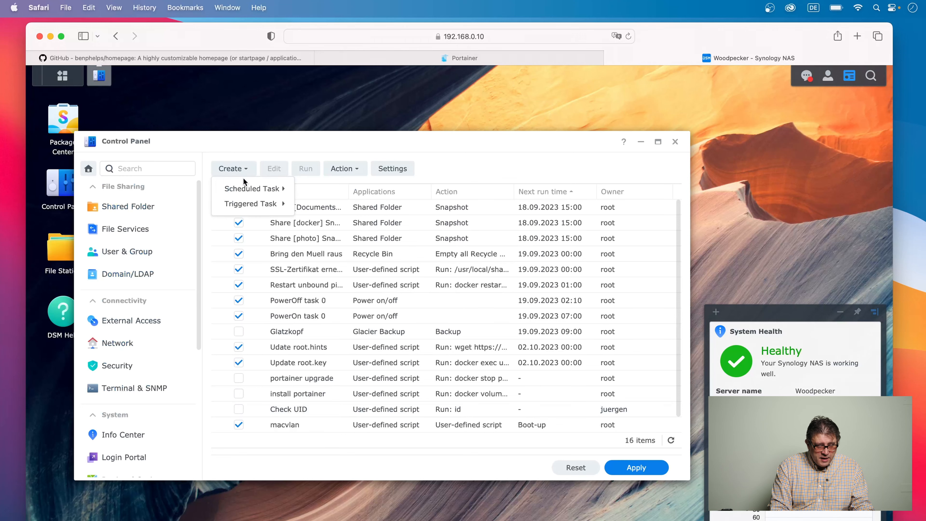
pyautogui.moveTo(251, 189)
pyautogui.click(330, 192)
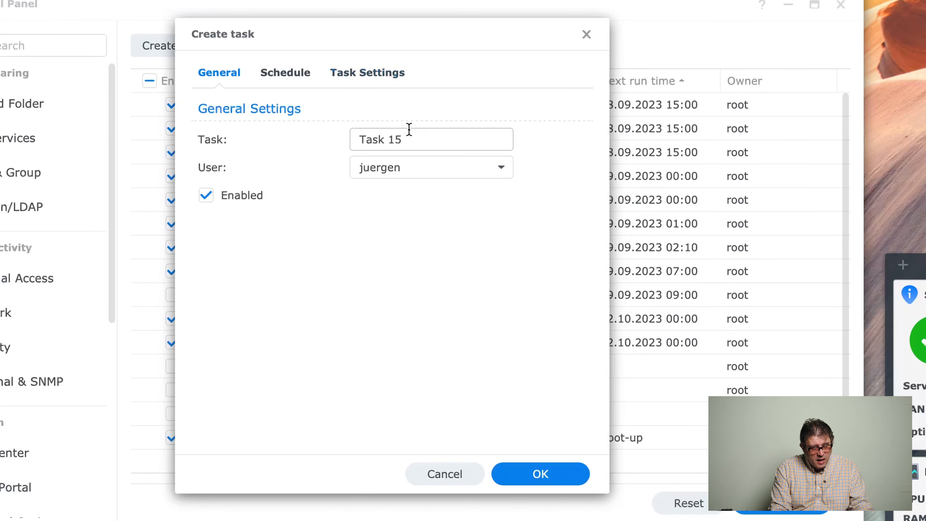
pyautogui.moveTo(423, 142); pyautogui.dragTo(296, 128)
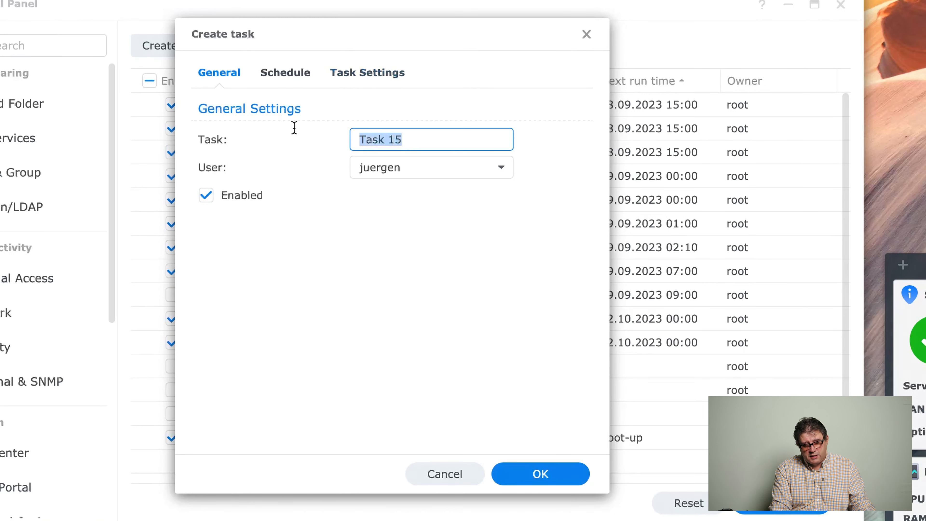
pyautogui.write('get')
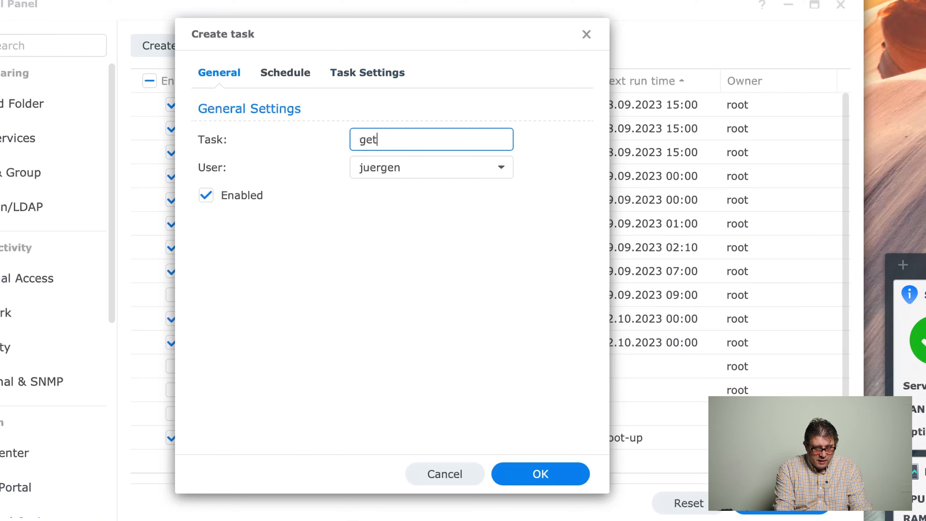
pyautogui.write(' id')
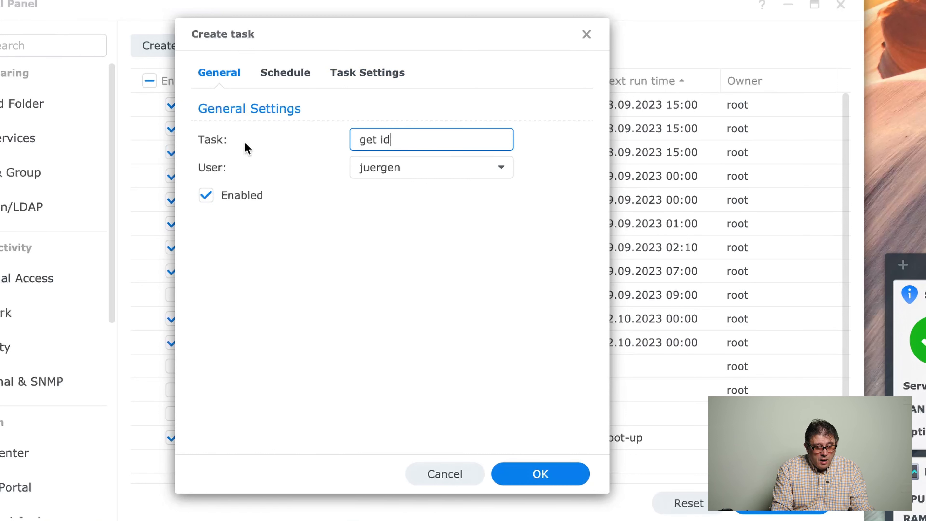
pyautogui.click(206, 196)
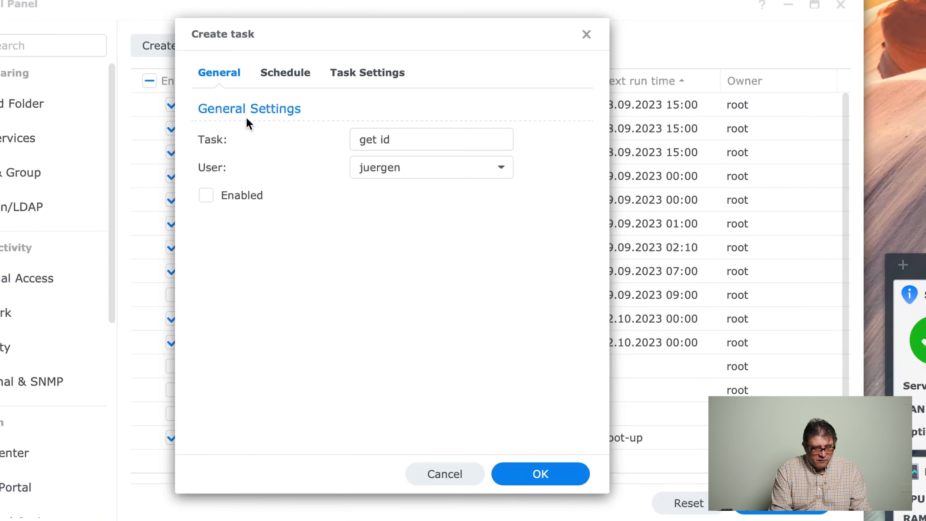
# Schedule the task to run on a specific date, with 17.09.2023 as the start date
pyautogui.click(286, 73)
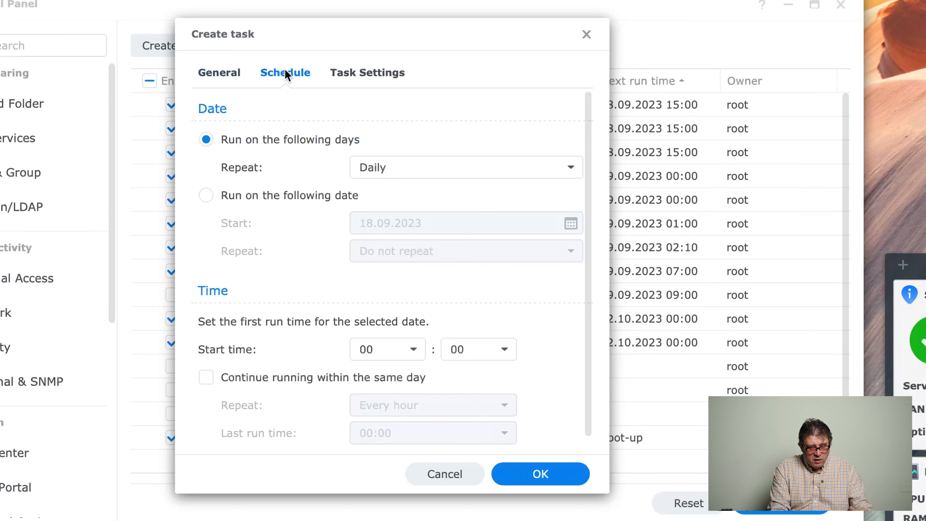
pyautogui.click(207, 195)
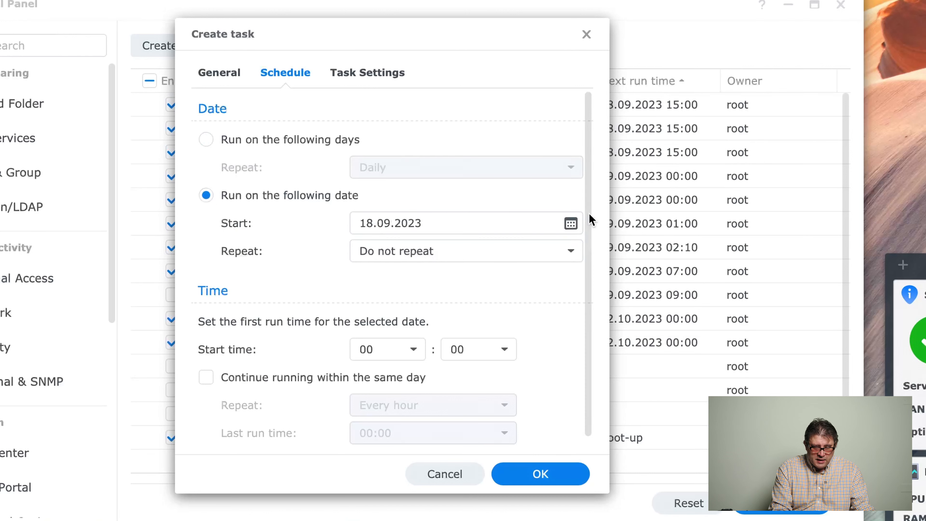
pyautogui.click(571, 224)
pyautogui.click(387, 407)
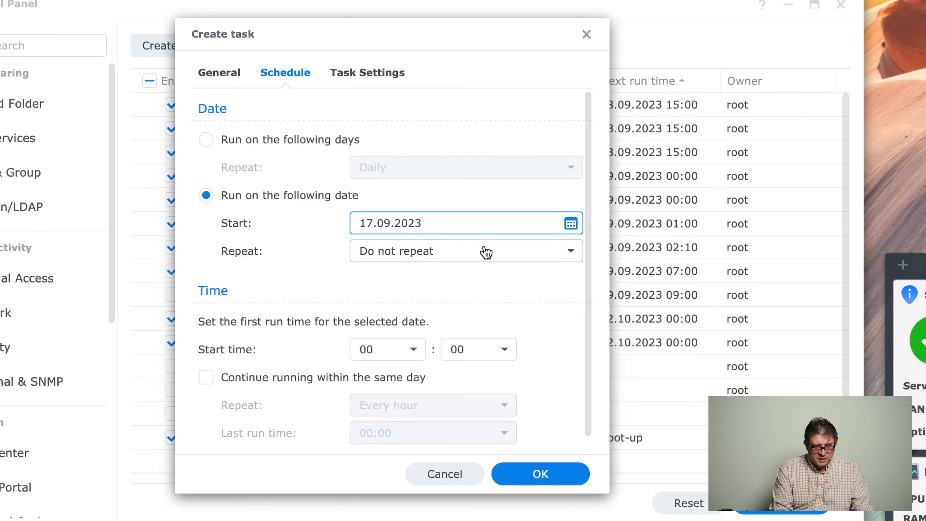
# Enter "id" as the task's user-defined script, check the general settings and save the task
pyautogui.click(363, 83)
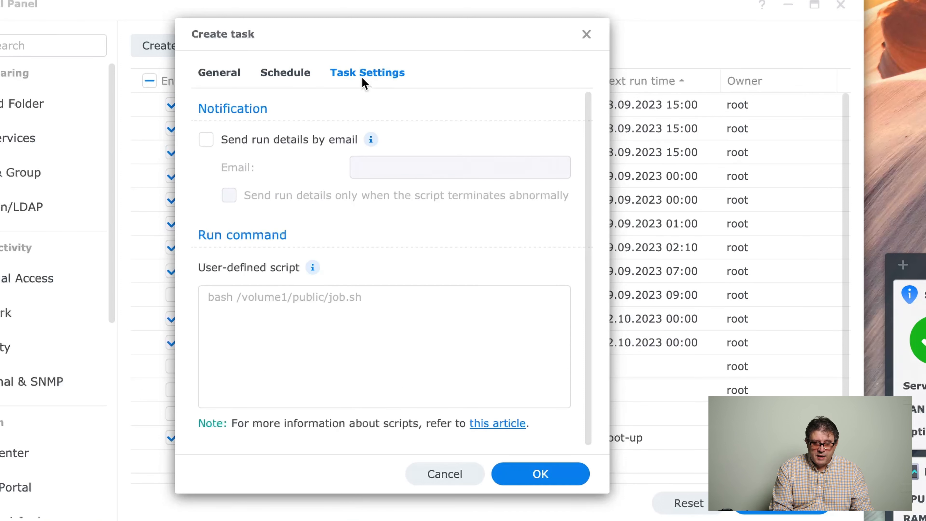
pyautogui.click(235, 300)
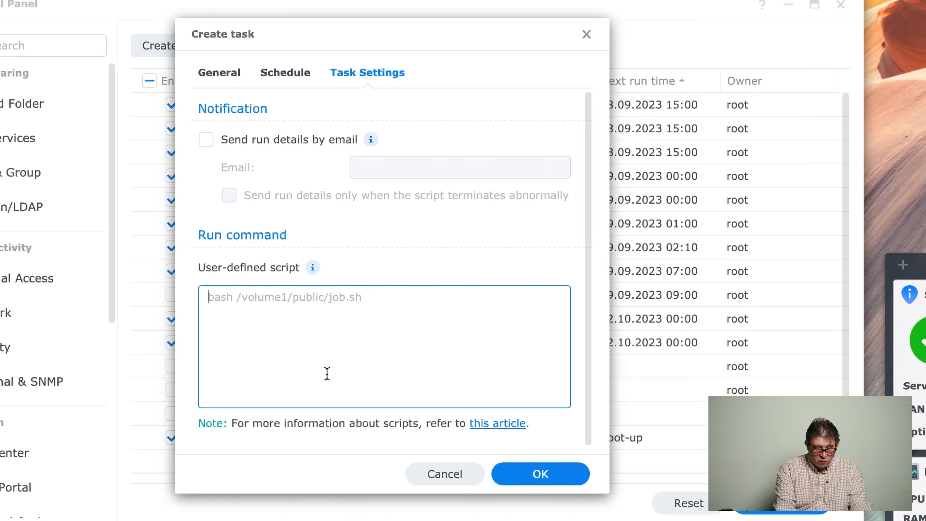
pyautogui.write('id')
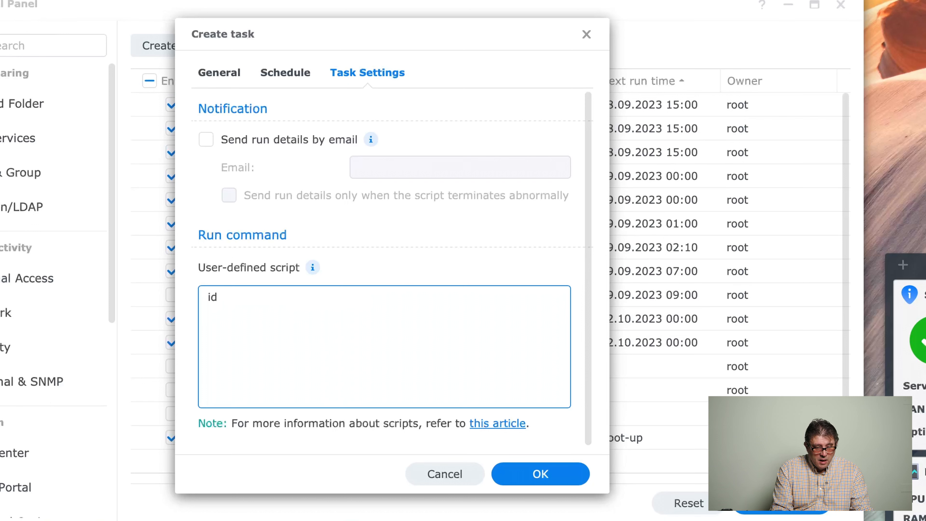
pyautogui.click(214, 73)
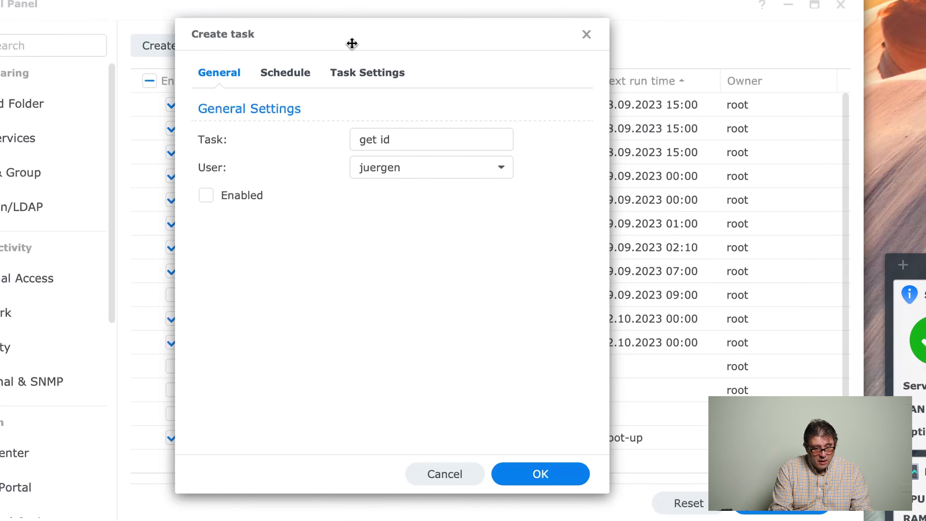
pyautogui.click(541, 475)
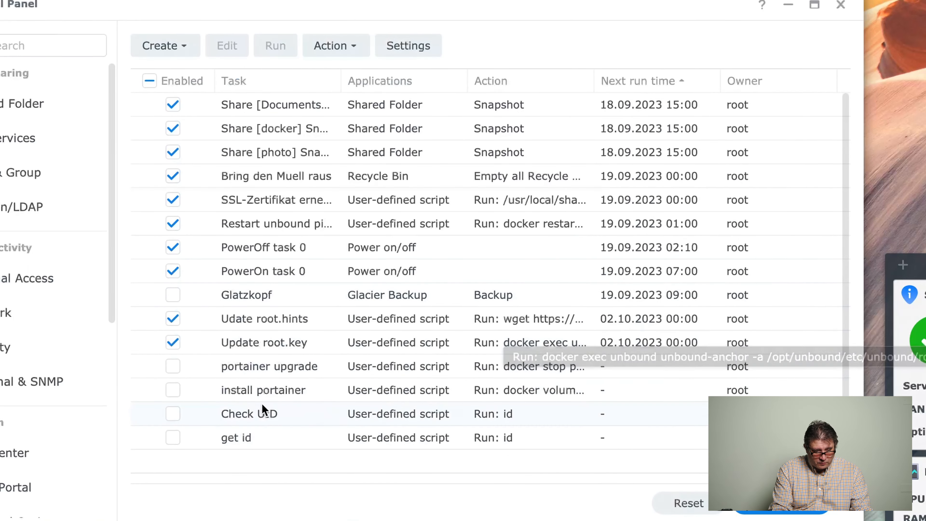
# Run the "get id" task manually and confirm the run
pyautogui.click(297, 442)
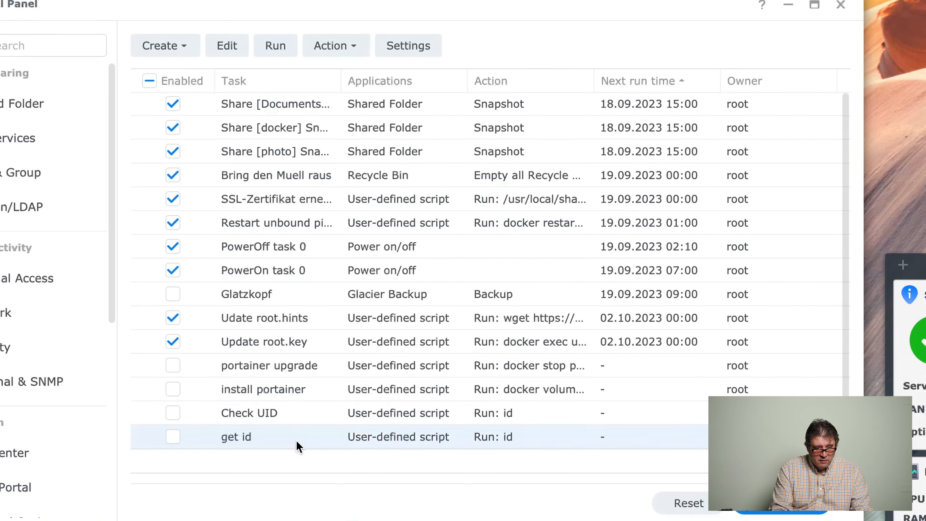
pyautogui.click(275, 50)
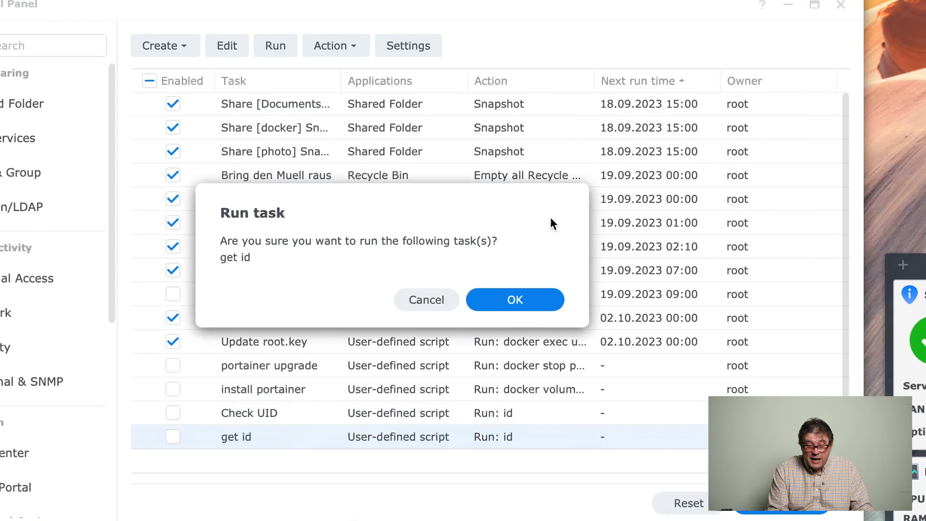
pyautogui.click(515, 302)
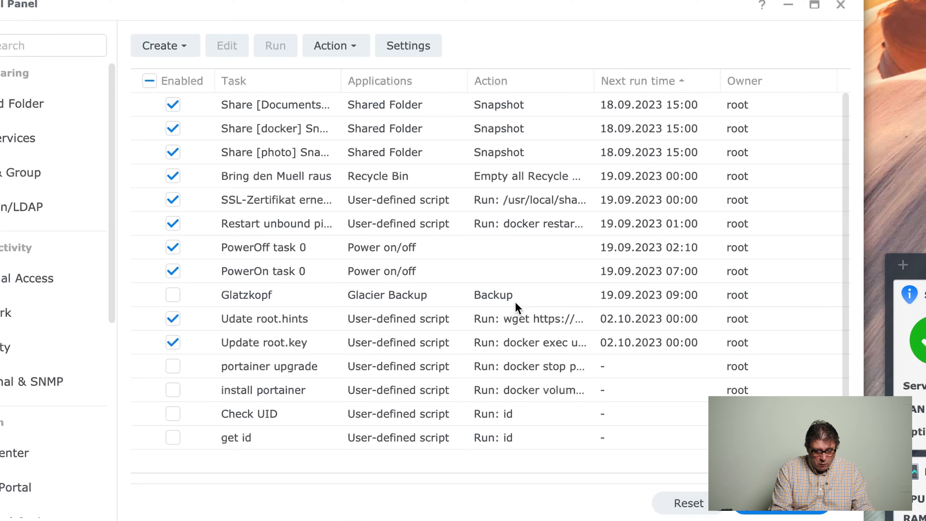
# View the run result of the "get id" task for the user and group IDs, and close the Control Panel
pyautogui.click(302, 440)
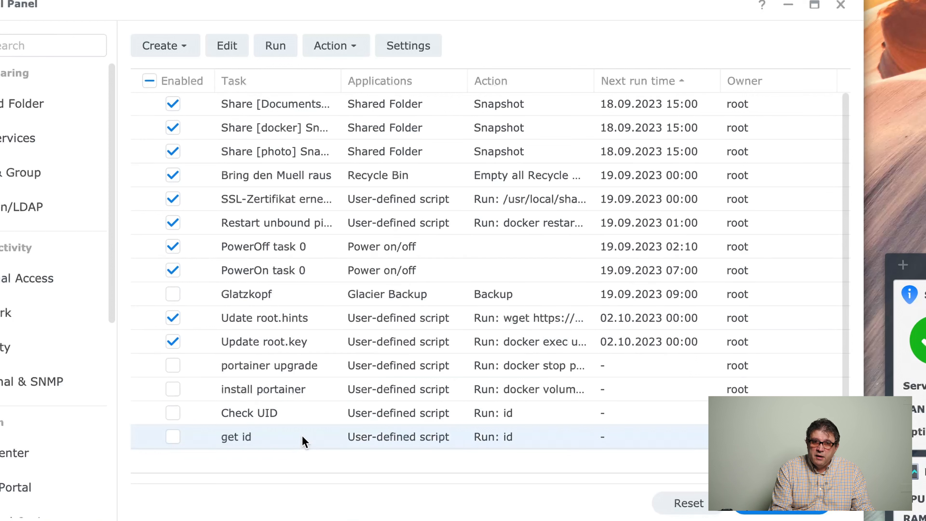
pyautogui.click(343, 44)
pyautogui.click(365, 103)
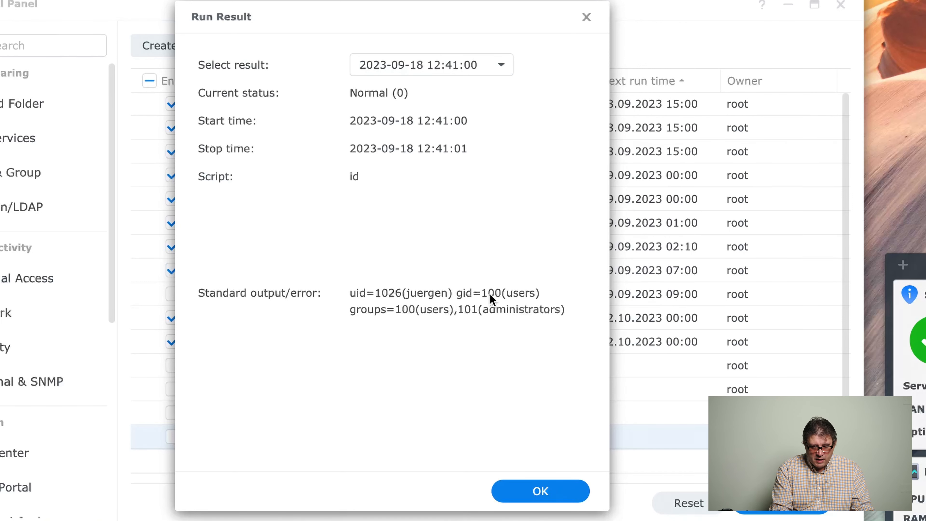
pyautogui.click(565, 492)
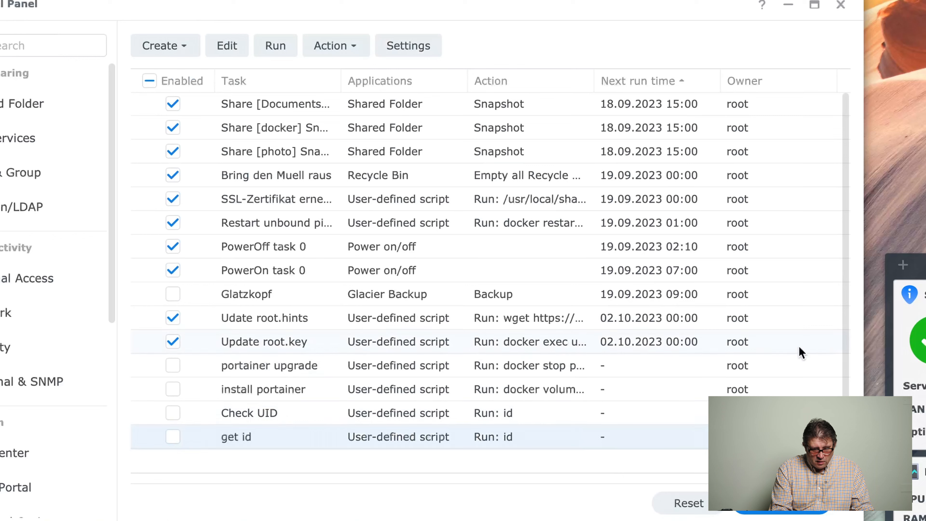
pyautogui.click(840, 5)
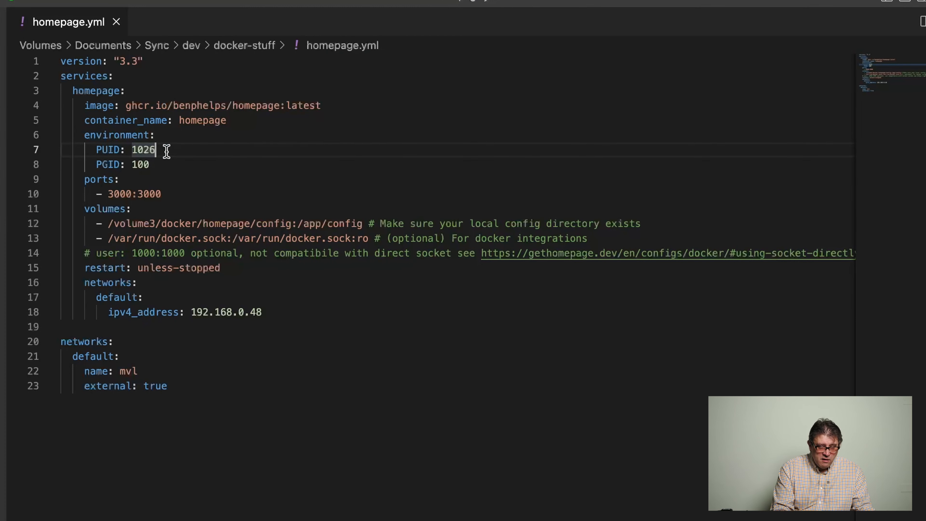
# Review the PGID value and the port mapping in homepage.yml in VSCodium
pyautogui.click(161, 166)
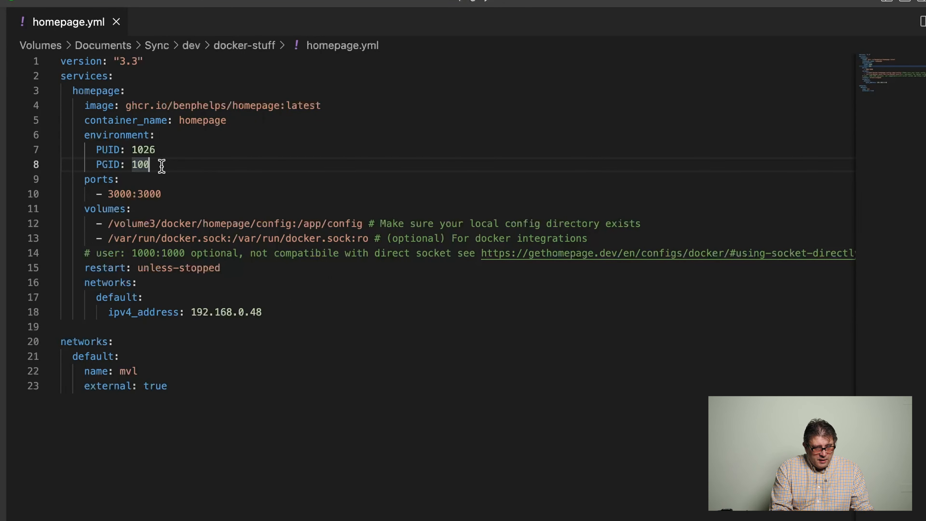
pyautogui.click(83, 181)
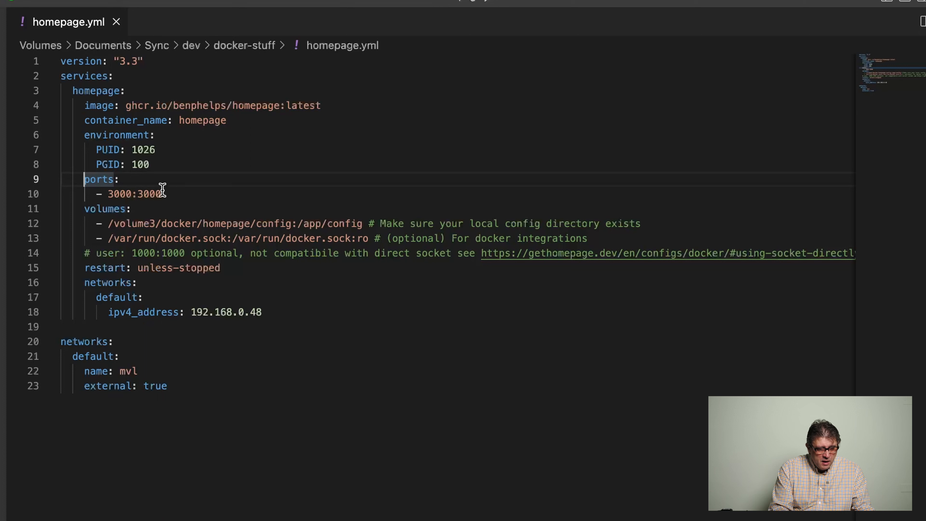
pyautogui.click(119, 192)
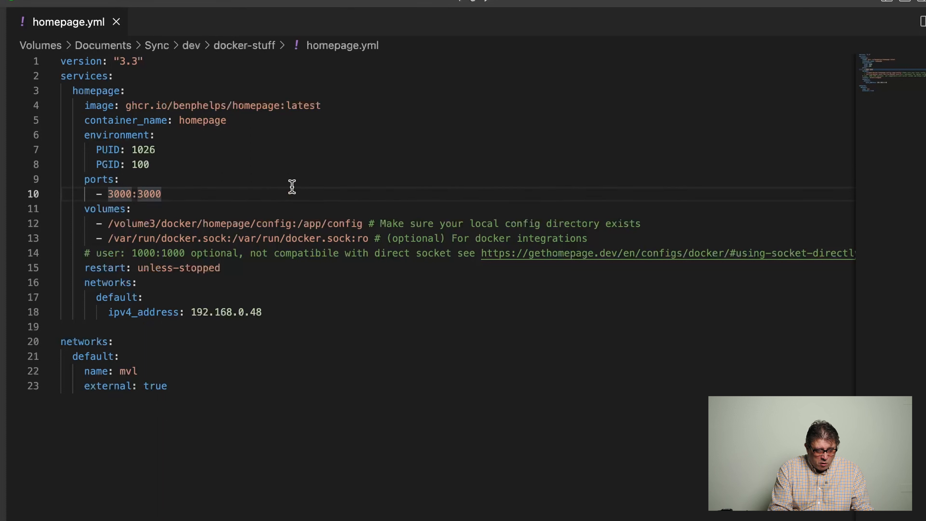
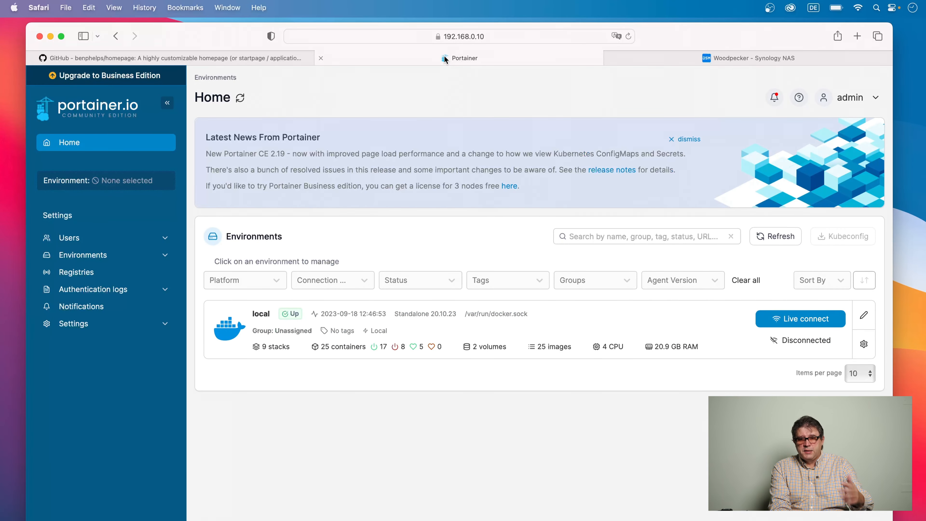
# Add a new stack named "homepage" in Portainer's local environment
pyautogui.click(806, 319)
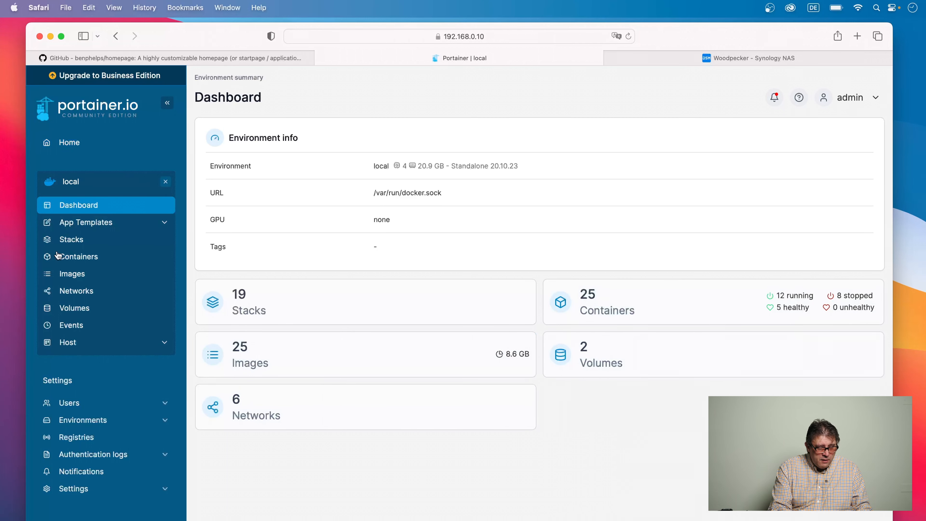
pyautogui.click(75, 240)
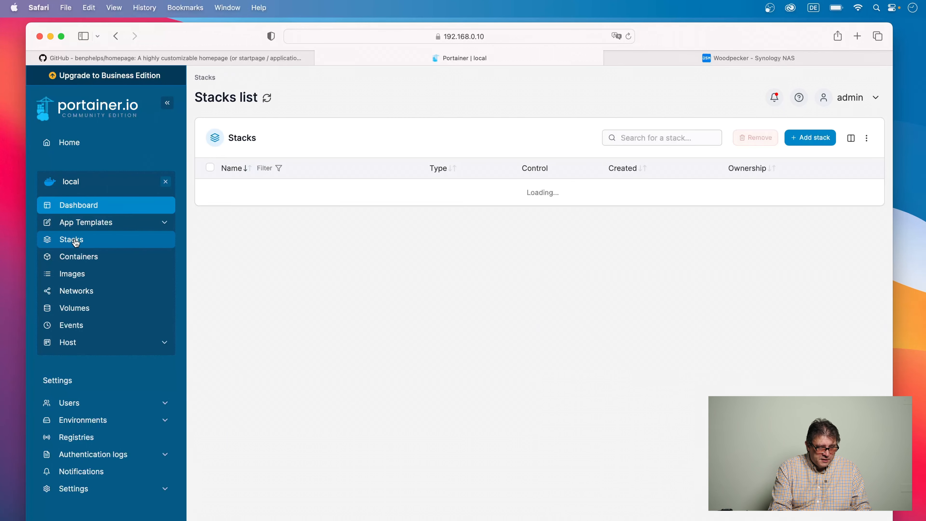
pyautogui.click(821, 139)
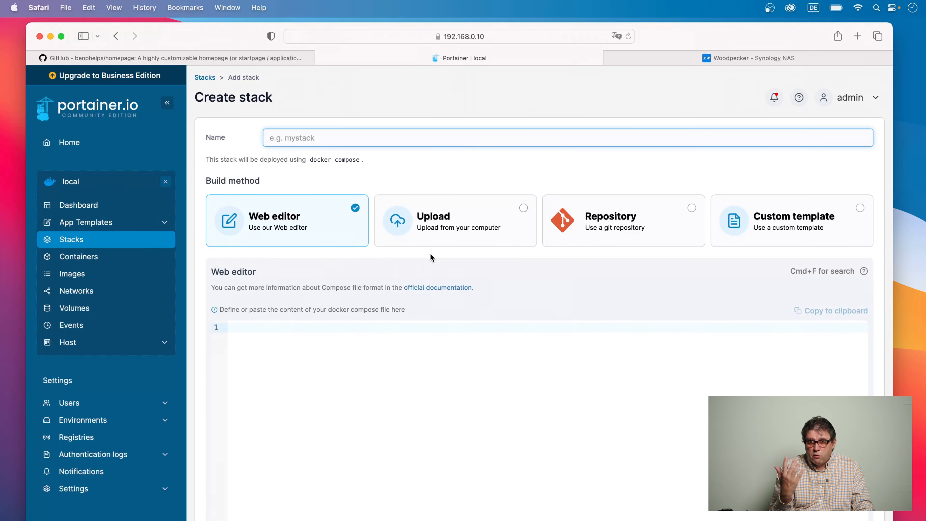
pyautogui.write('homepage')
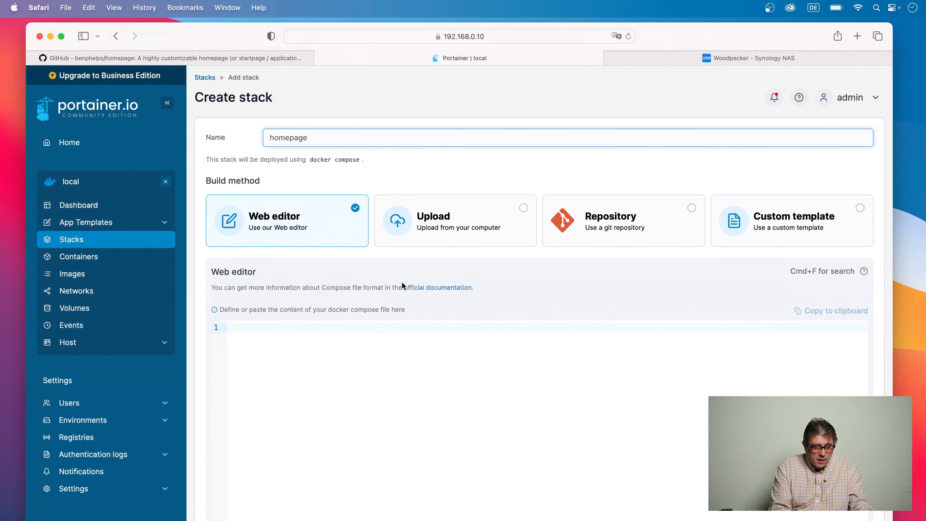
# Paste the homepage compose file into the stack's web editor and deploy the stack
pyautogui.click(300, 344)
pyautogui.scroll(-5, 300, 344)
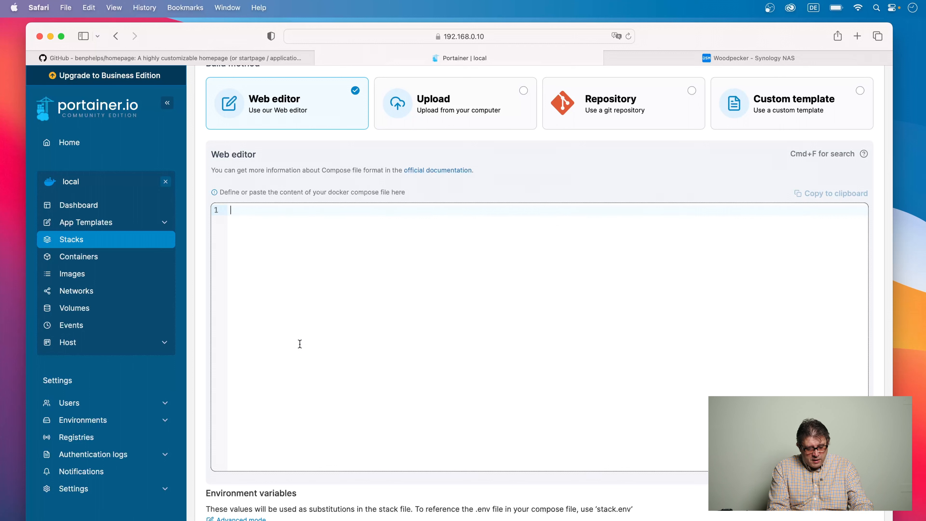
pyautogui.write('version: "3.3" services:   homepage:     image: ghcr.io/benphelps/homepage:latest     container_name: homepage     environment:       PUID: 1026       PGID: 100     # ports:     #  - 3000:3000     volumes:       - /volume3/docker/homepage/config:/app/config # Make sure your local config directory exists       - /var/run/docker.sock:/var/run/docker.sock:ro # (optional) For docker integrations     # user: 1000:1000 optional, not compatibile with direct socket see https://gethomepage.dev/en/configs/docker/#using-socket-directly     restart: unless-stopped     networks:       default:         ipv4_address: 192.168.0.48  networks:   default:     name: mvl     external: true')
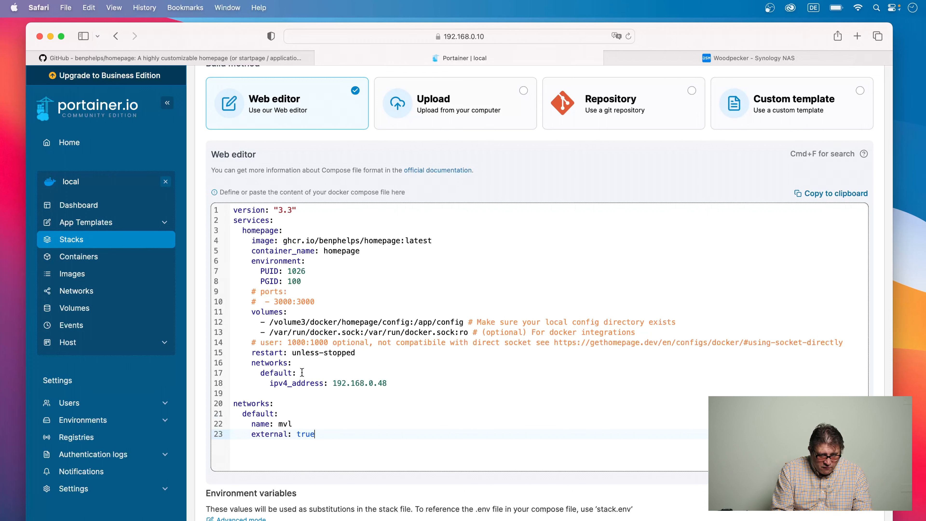
pyautogui.scroll(-3, 302, 372)
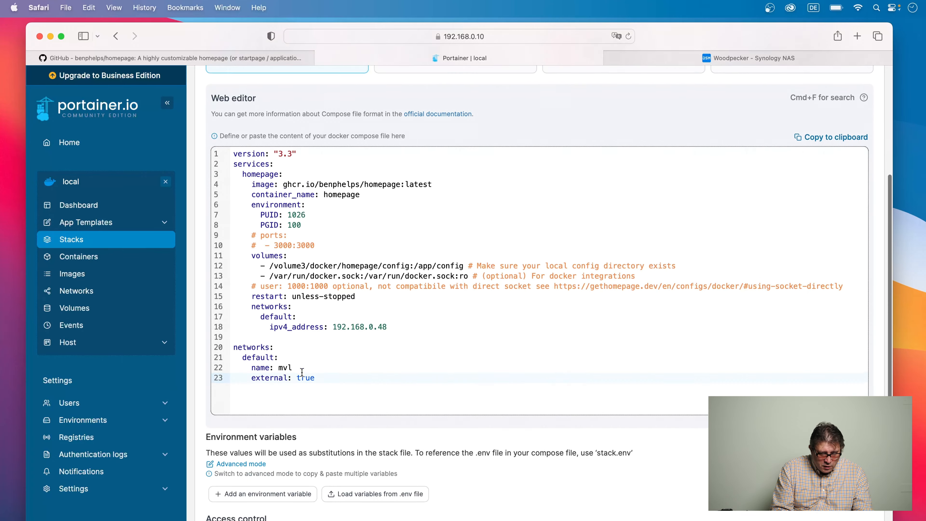
pyautogui.scroll(-6, 302, 372)
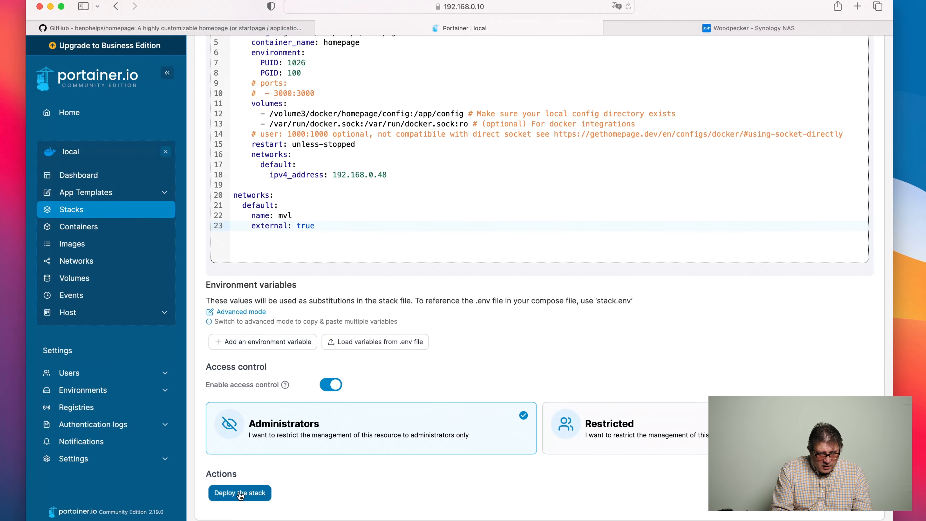
pyautogui.click(240, 518)
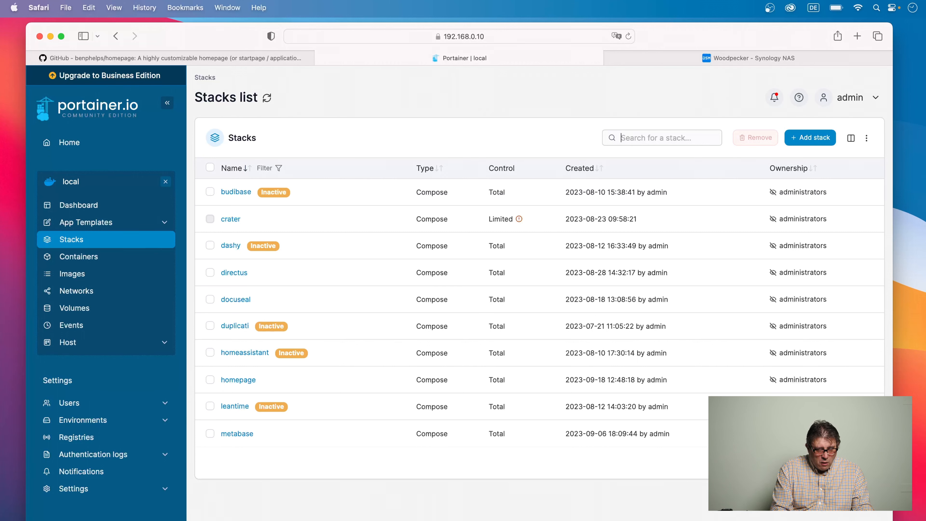
# Open the homepage stack, check its container's logs and review the IP address in its compose file
pyautogui.click(235, 381)
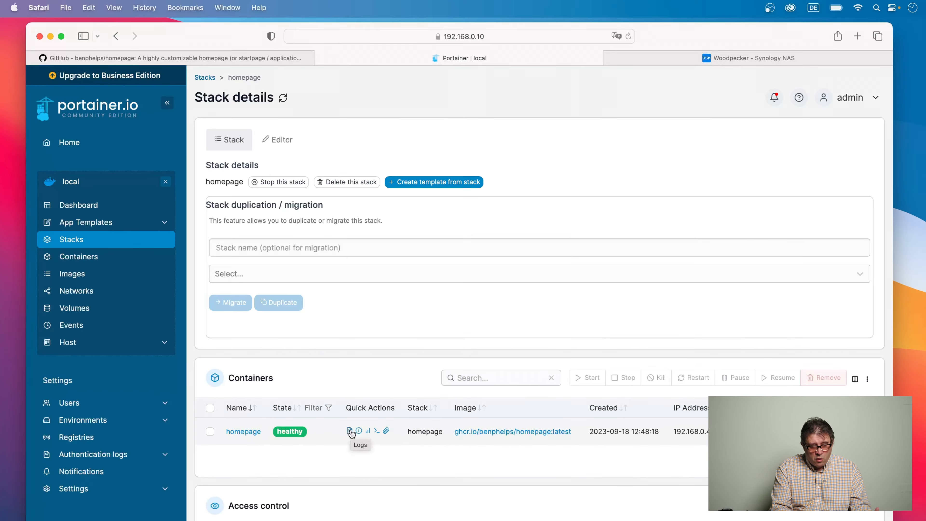
pyautogui.click(190, 412)
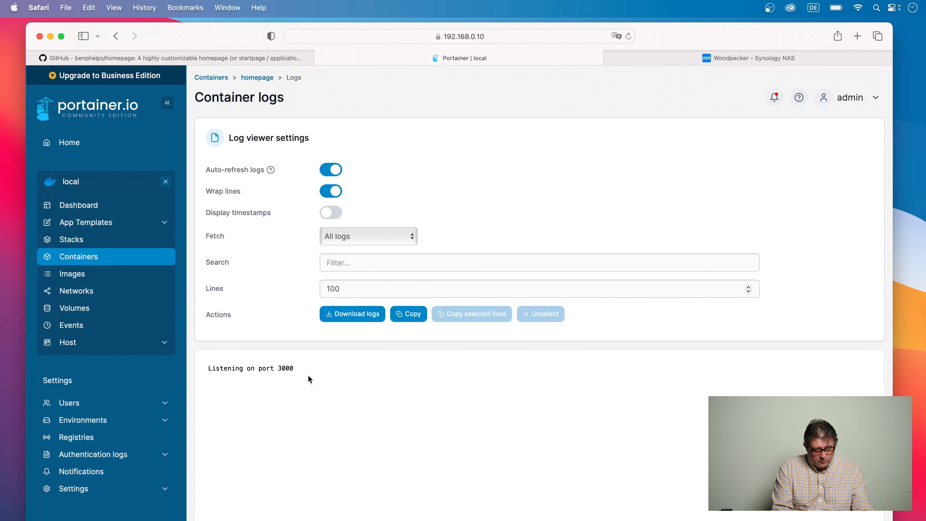
pyautogui.click(116, 36)
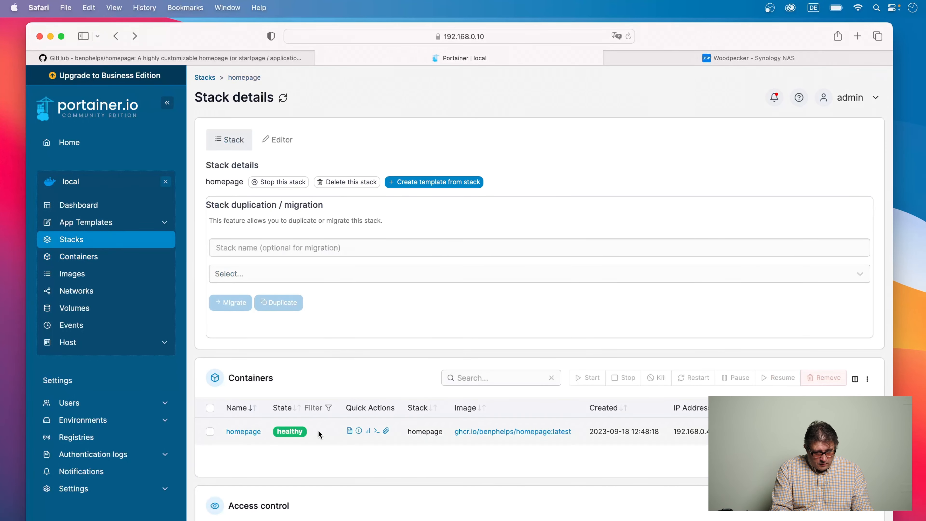
pyautogui.click(274, 143)
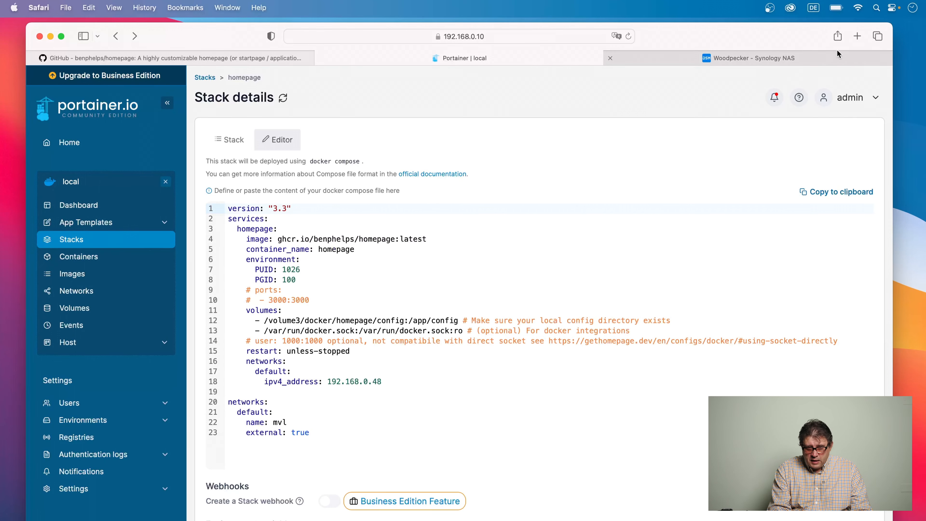
# Load 192.168.0.48:3000 in a new browser tab and switch the Homepage dashboard to the light theme
pyautogui.click(857, 36)
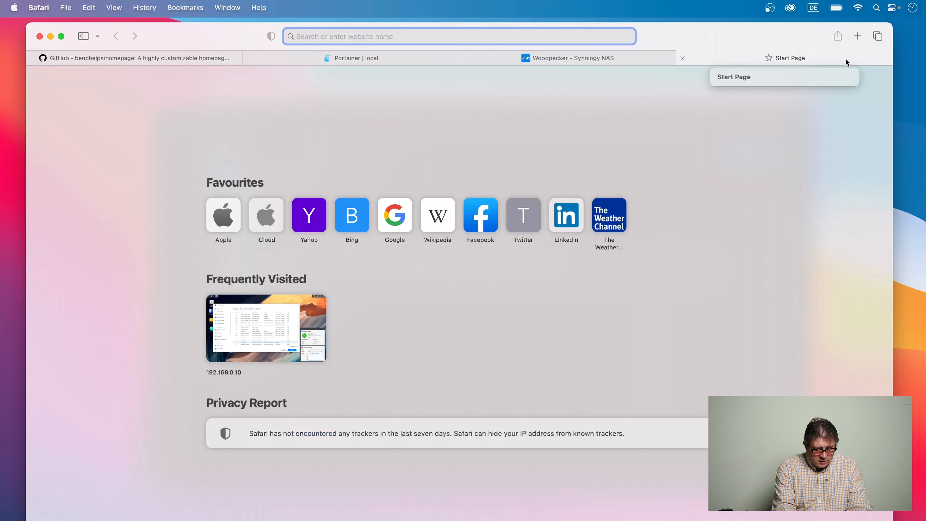
pyautogui.write('192.1')
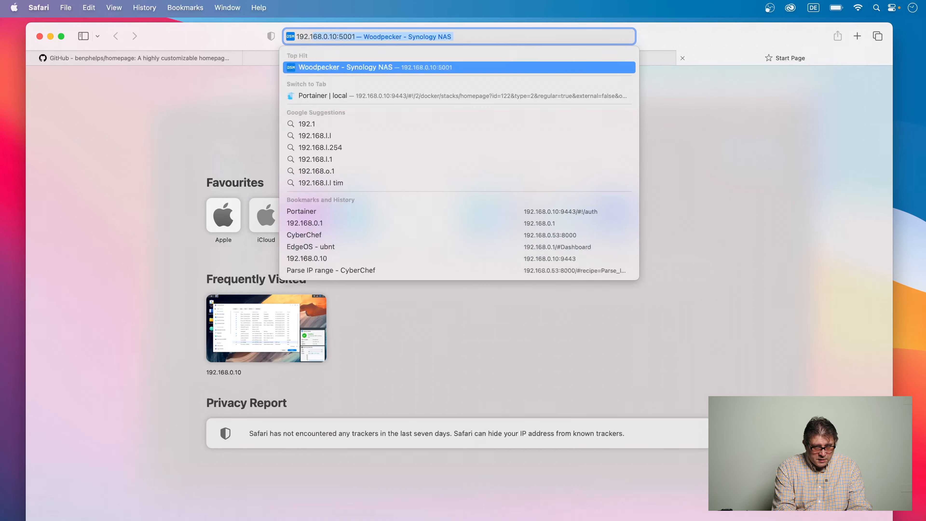
pyautogui.write('68.0')
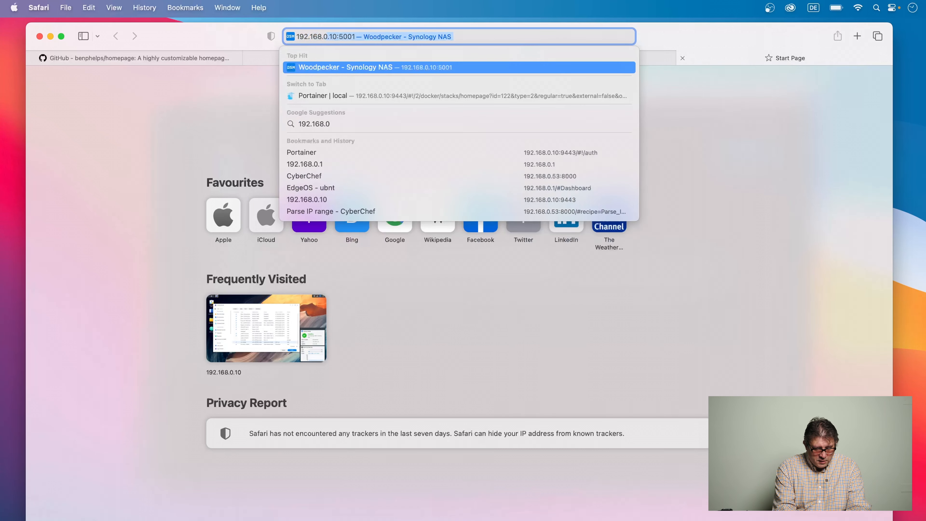
pyautogui.write('.48:')
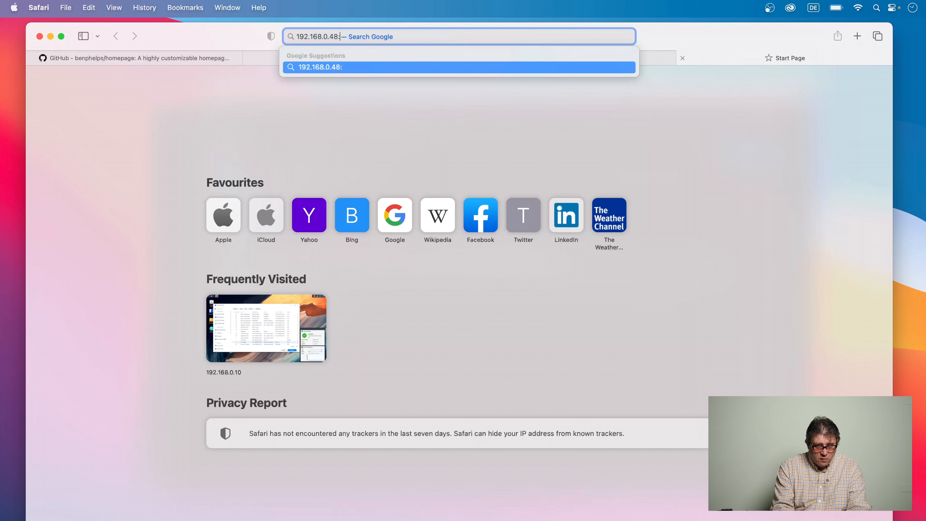
pyautogui.write('3000')
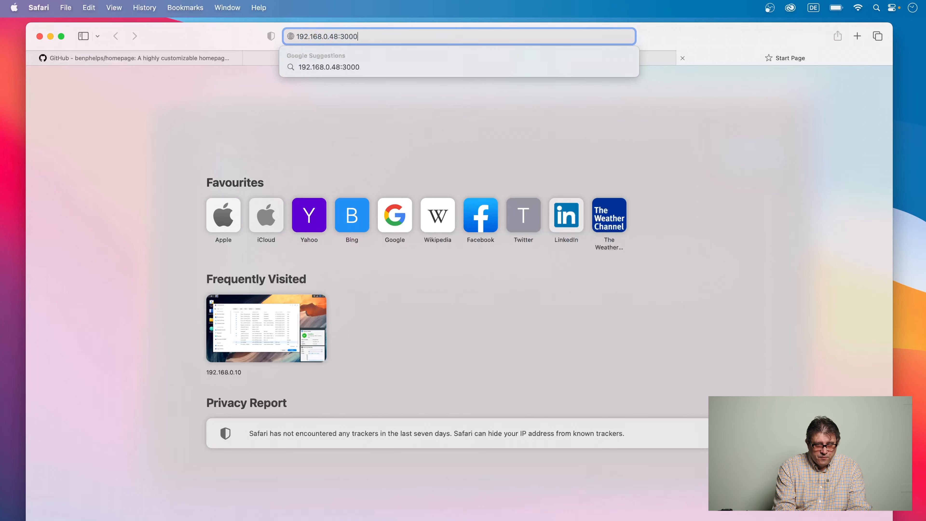
pyautogui.press('Return')
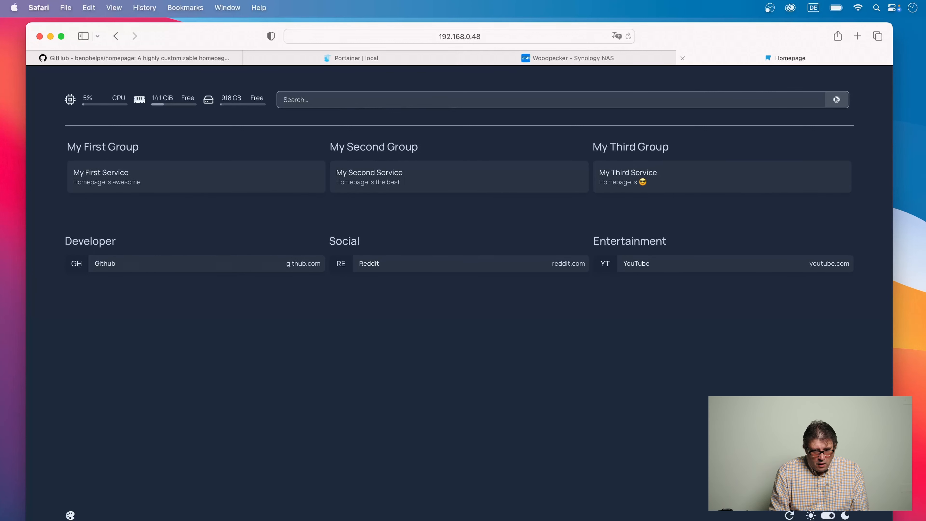
pyautogui.click(827, 515)
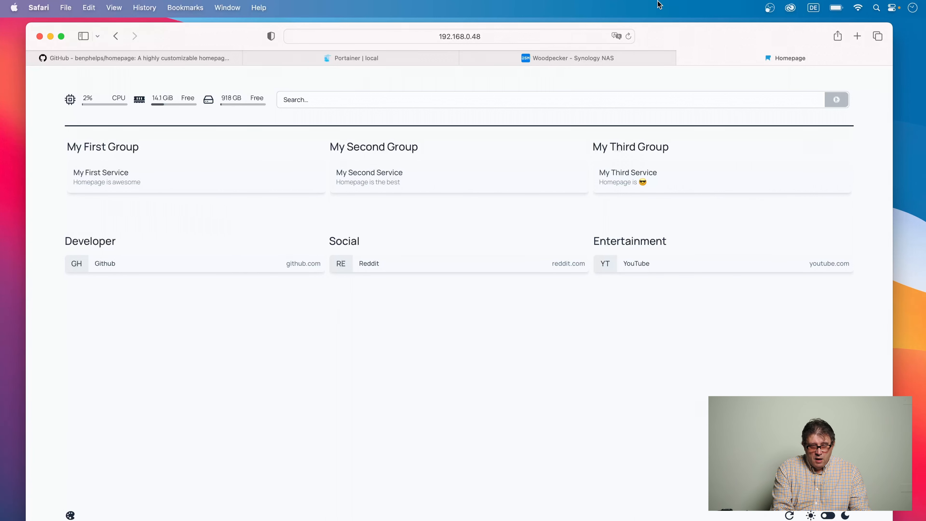
# In the Synology File Station, close the folder properties and open services.yaml from docker/homepage/config in the Text Editor
pyautogui.click(576, 56)
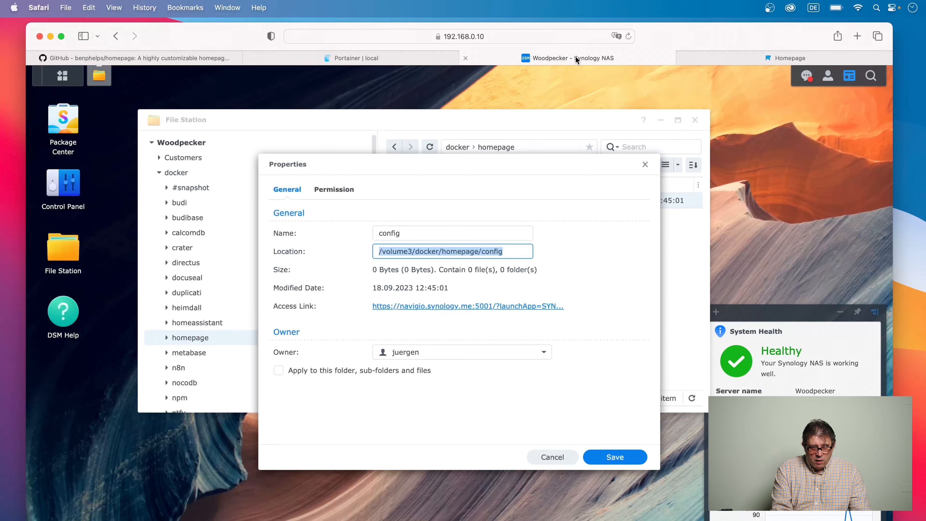
pyautogui.click(646, 170)
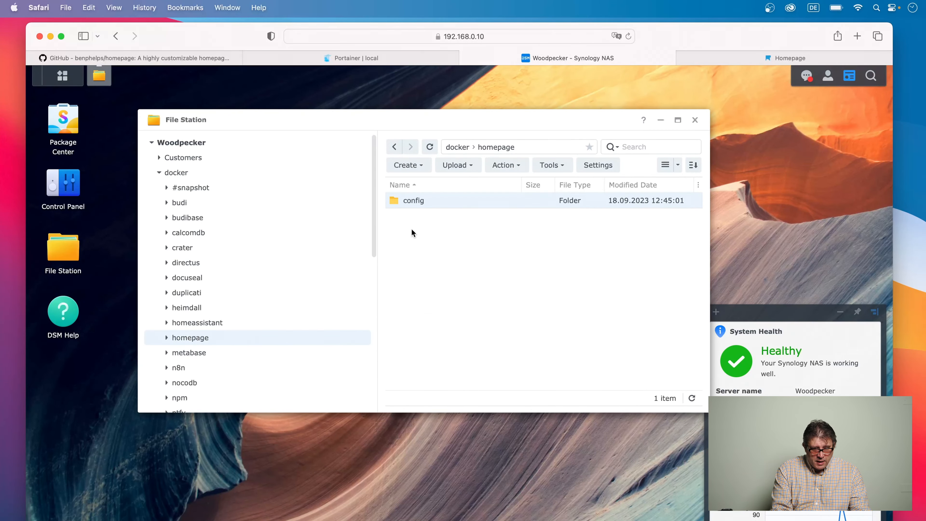
pyautogui.click(430, 149)
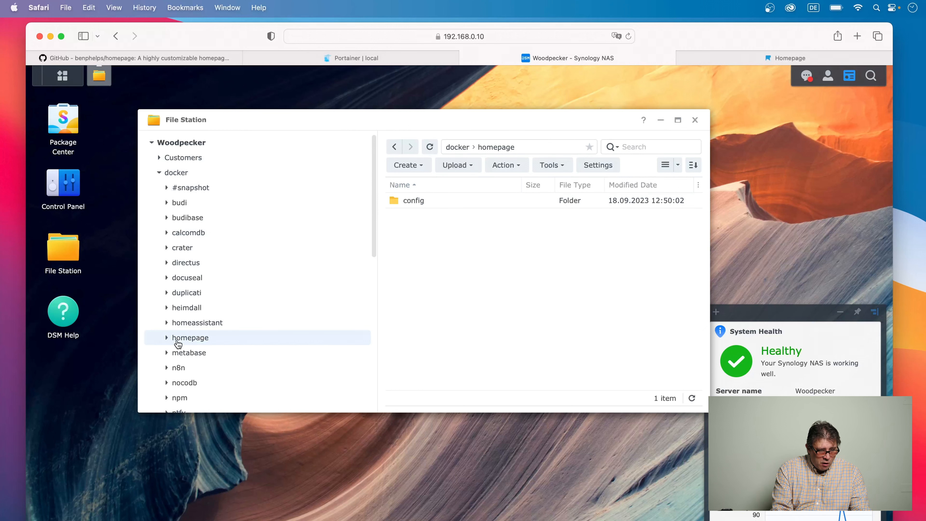
pyautogui.doubleClick(413, 203)
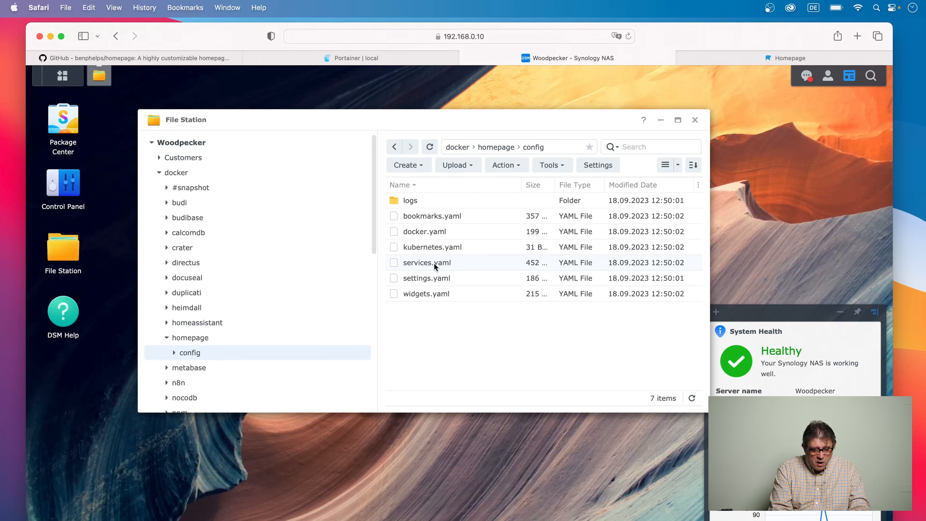
pyautogui.doubleClick(423, 260)
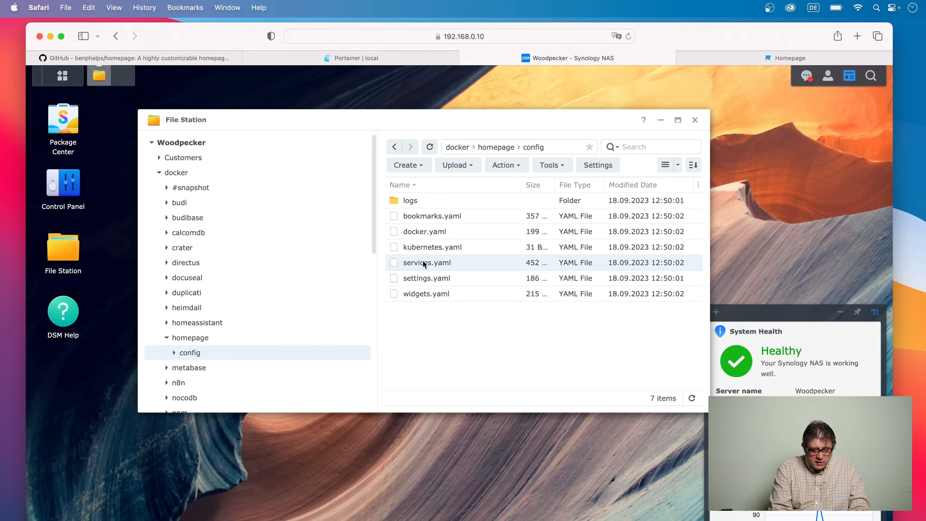
pyautogui.moveTo(462, 298); pyautogui.dragTo(448, 182)
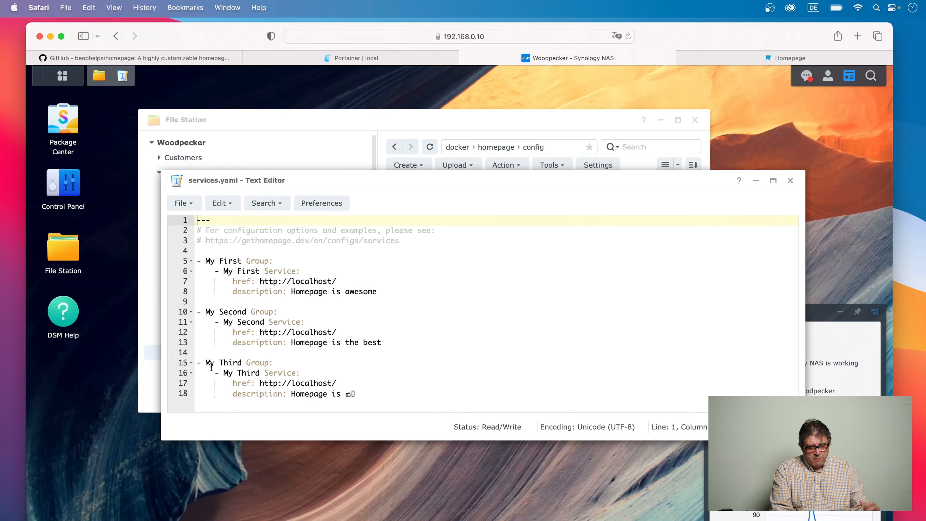
# Compare the dashboard's groups with services.yaml and rename "My First Group" to "System Information" in the file
pyautogui.click(788, 57)
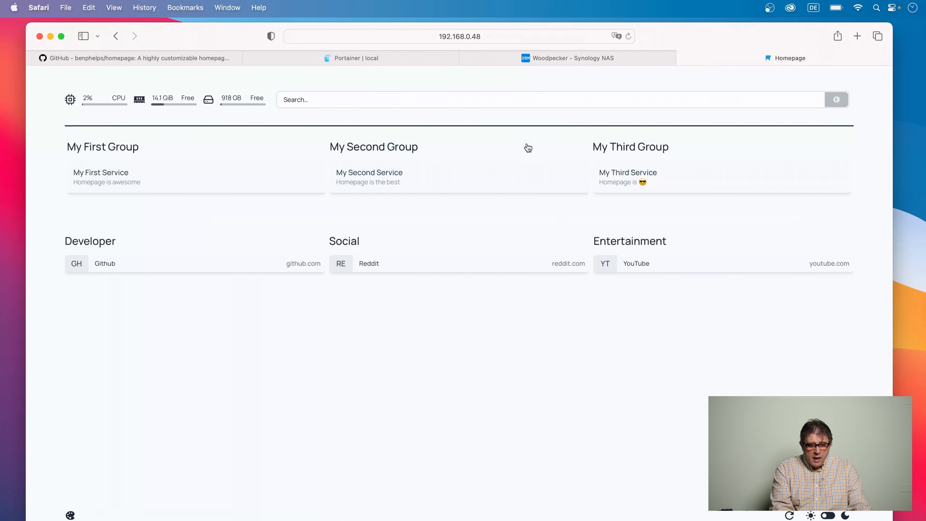
pyautogui.click(600, 58)
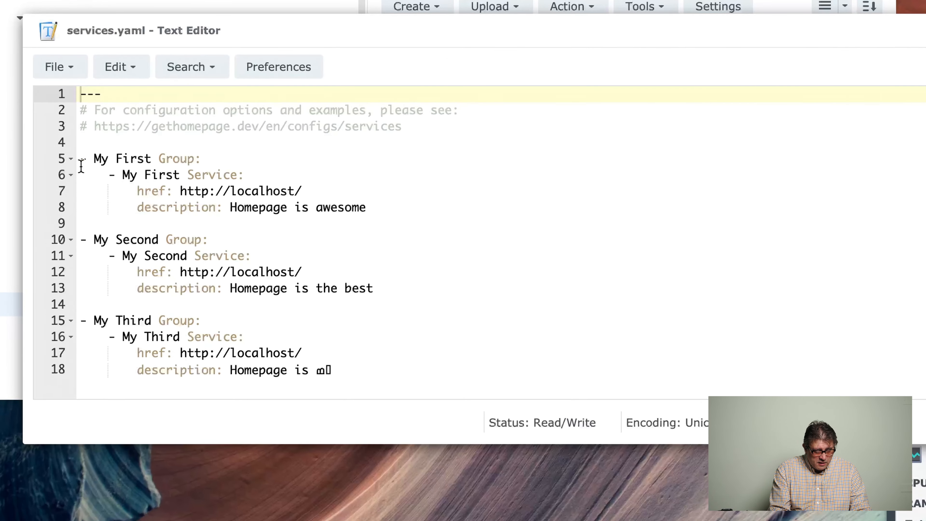
pyautogui.moveTo(94, 158); pyautogui.dragTo(195, 161)
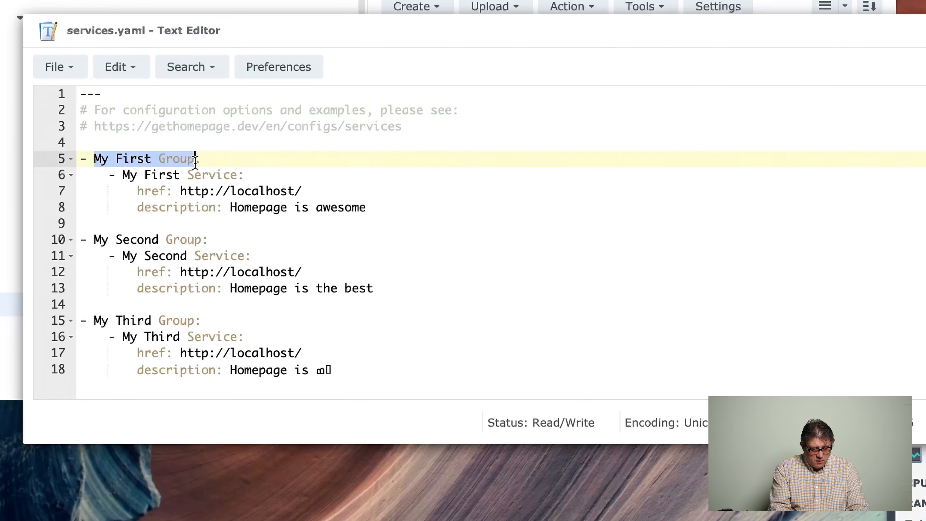
pyautogui.write('System ')
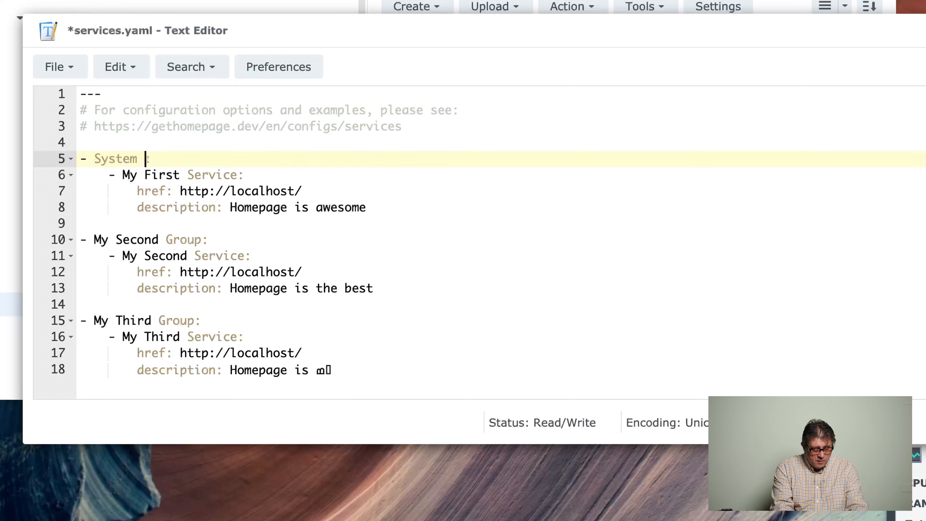
pyautogui.write('Information')
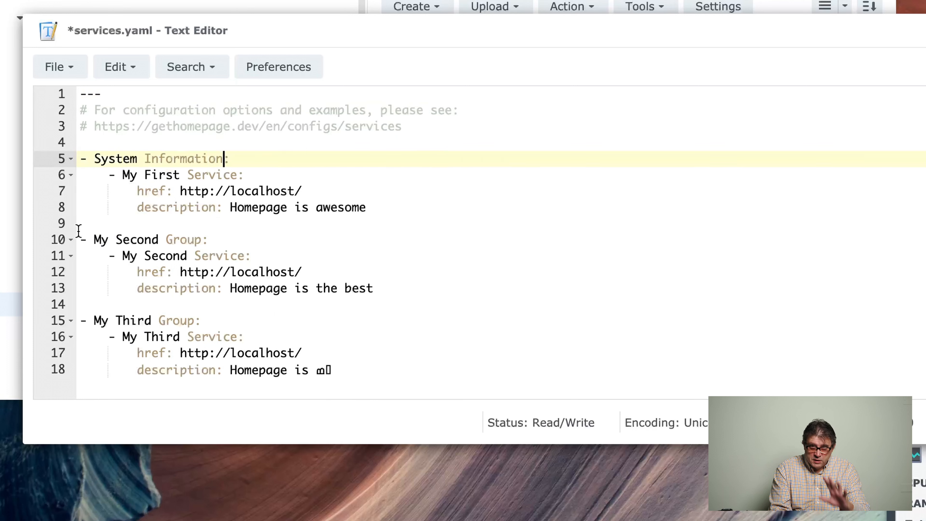
# Rename "My Second Group" to "Production Apps" and "My Third Group" to "Tools" in services.yaml
pyautogui.moveTo(94, 240); pyautogui.dragTo(203, 242)
pyautogui.write('Produc')
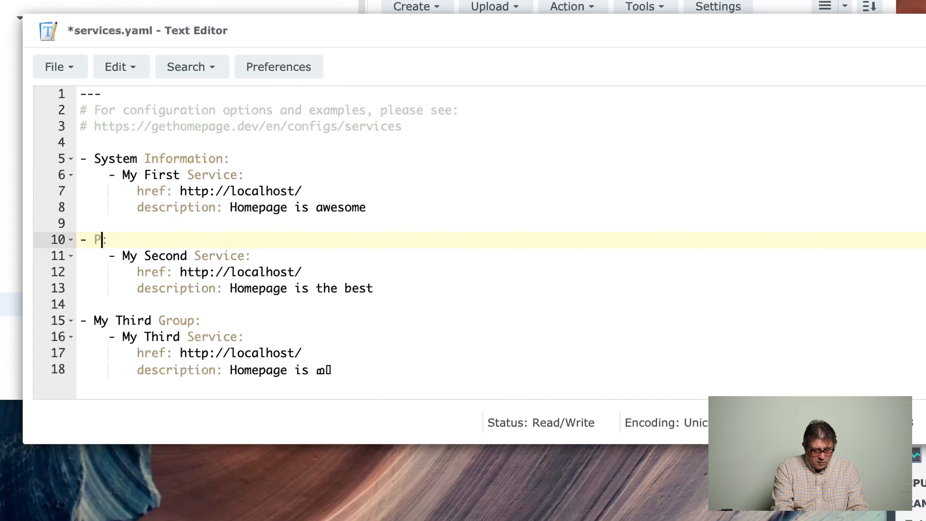
pyautogui.write('tion Apps')
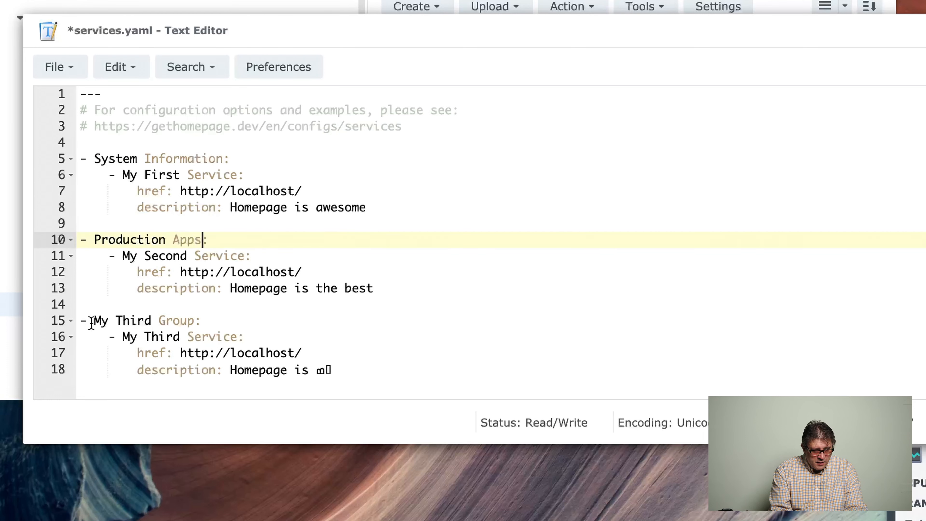
pyautogui.moveTo(94, 321); pyautogui.dragTo(196, 321)
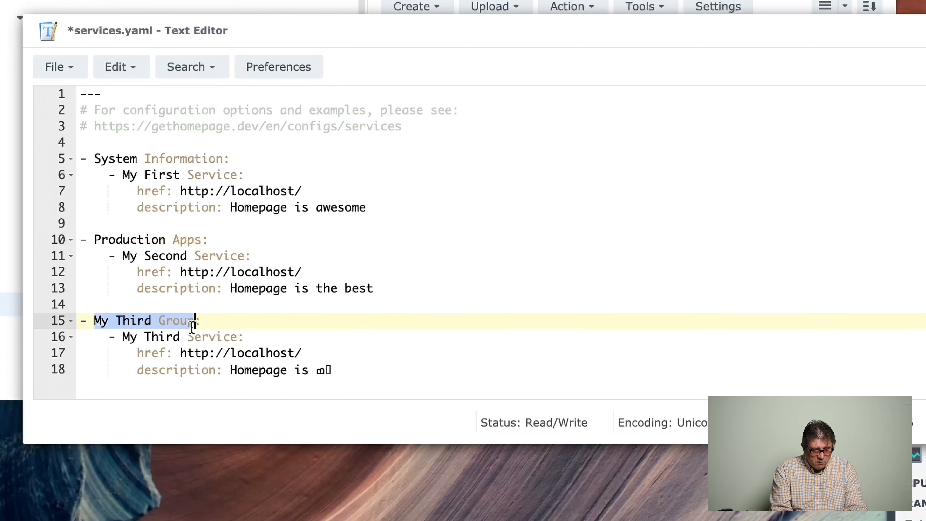
pyautogui.write('Tools:')
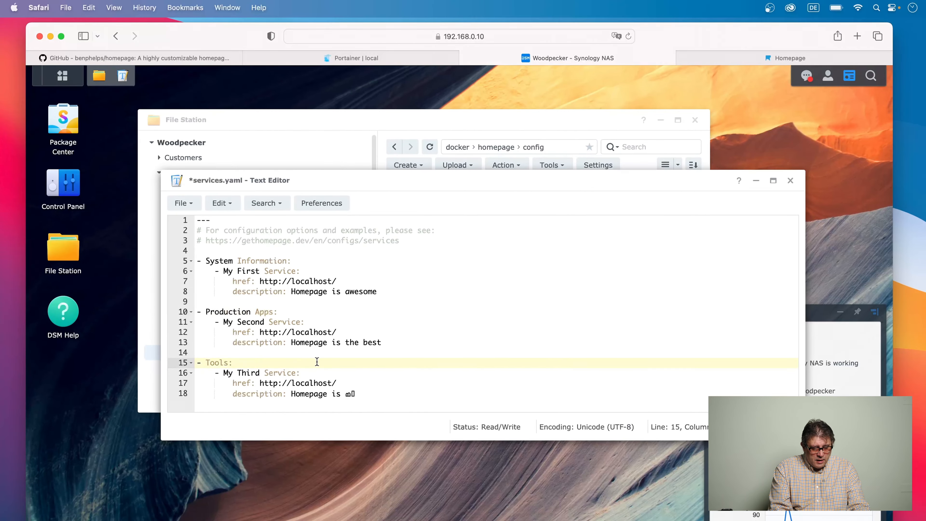
# Save services.yaml and check the renamed groups on the Homepage dashboard
pyautogui.press('super+s')
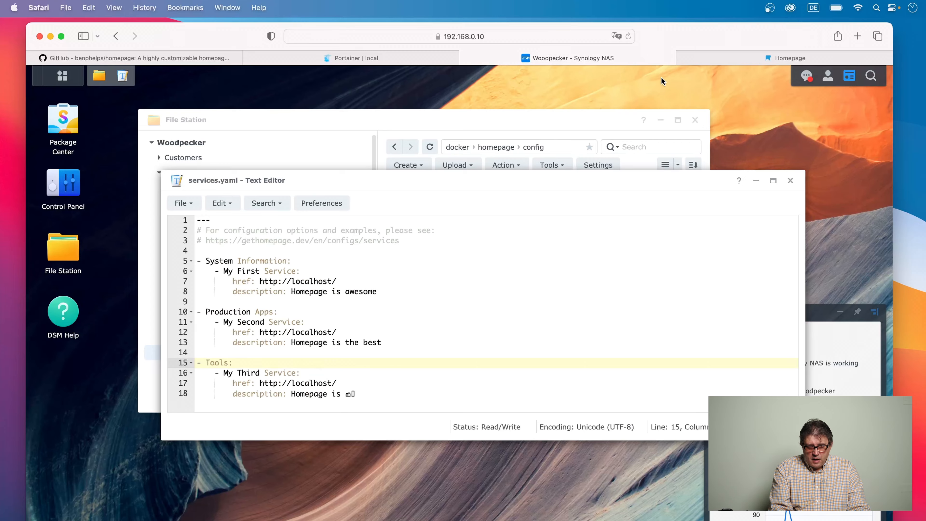
pyautogui.click(751, 57)
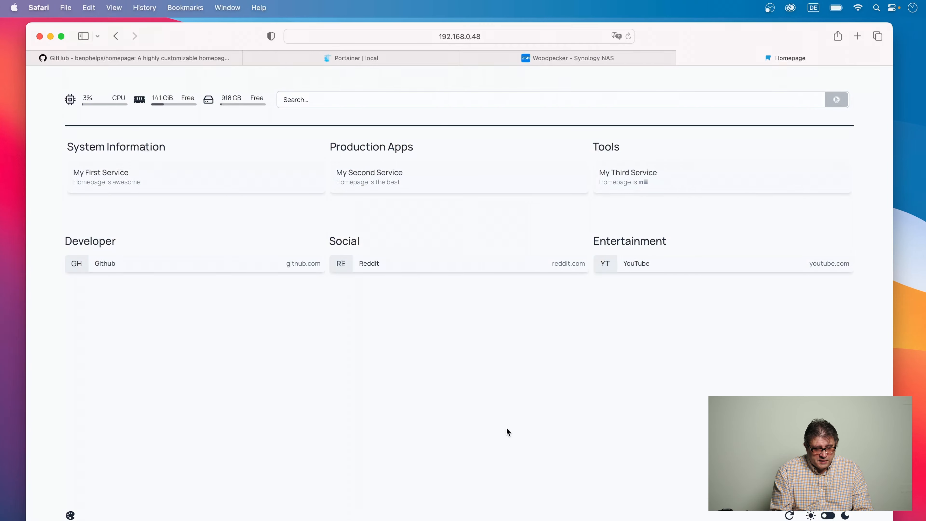
# Add a "Directus" service with an "icon:" key as the first entry under Production Apps in services.yaml
pyautogui.click(576, 56)
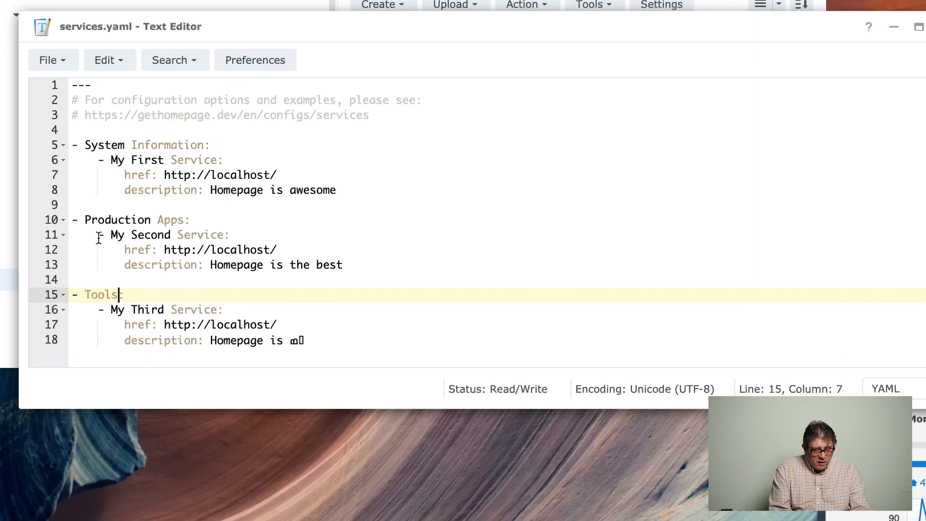
pyautogui.click(200, 221)
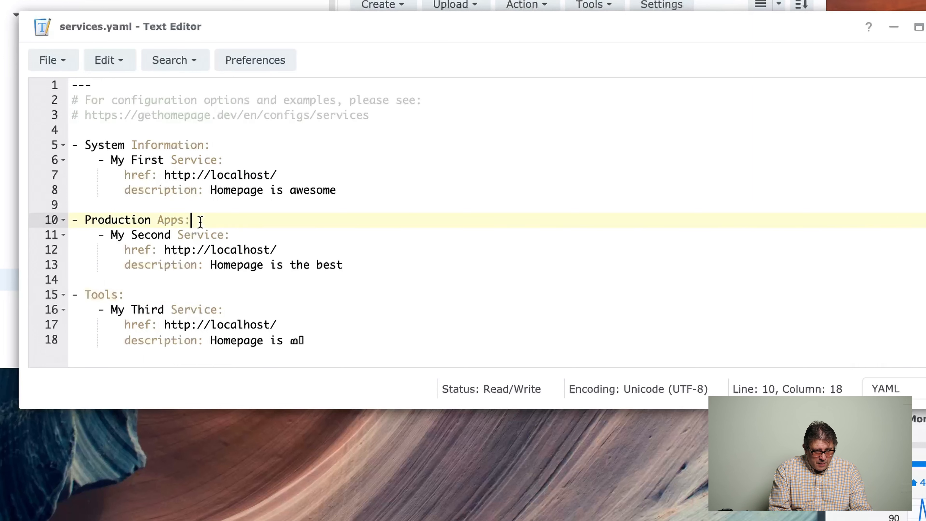
pyautogui.press('Return')
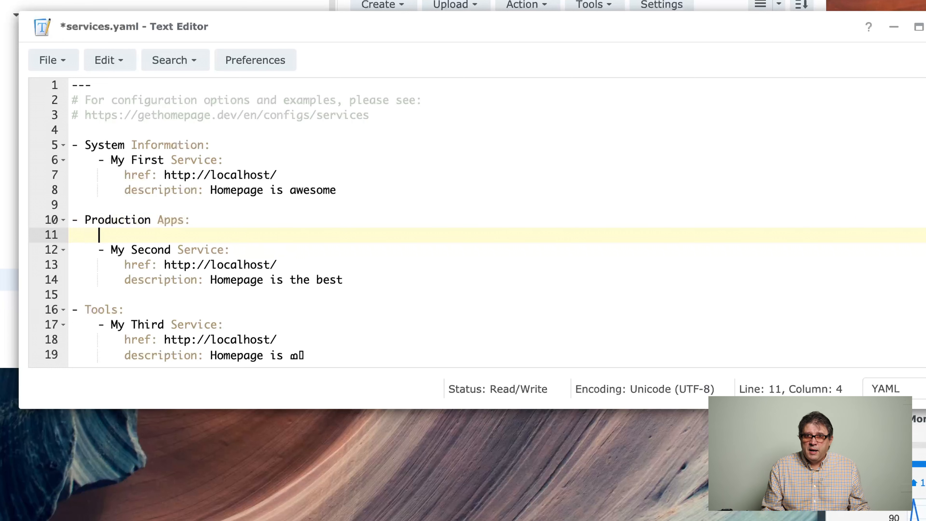
pyautogui.write('- D')
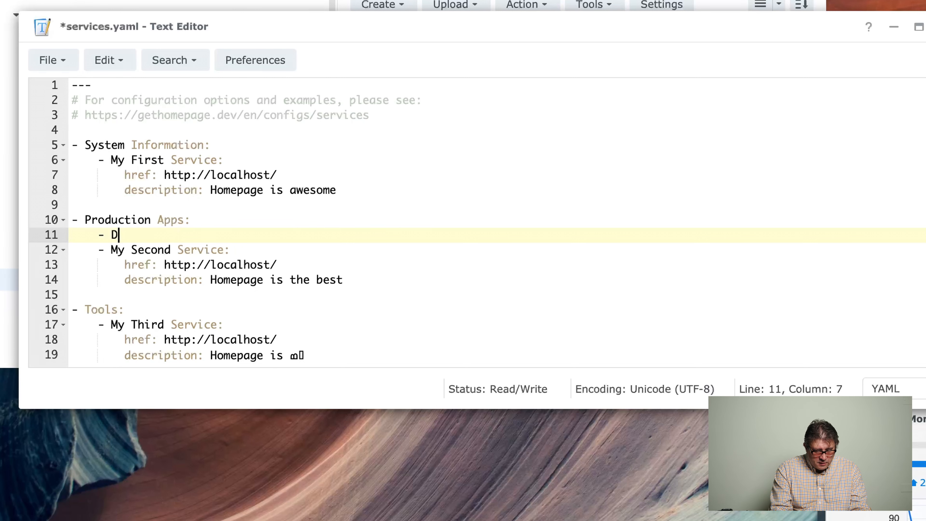
pyautogui.write('irectus')
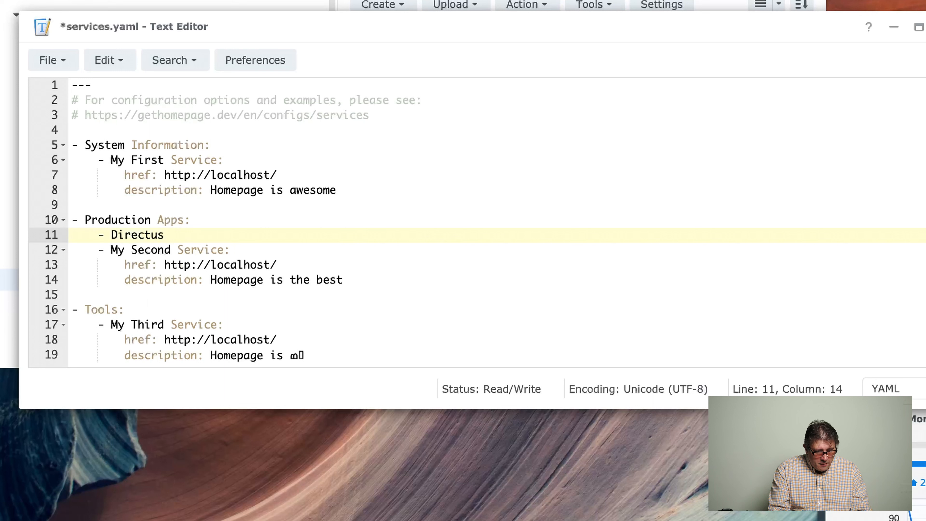
pyautogui.write(':')
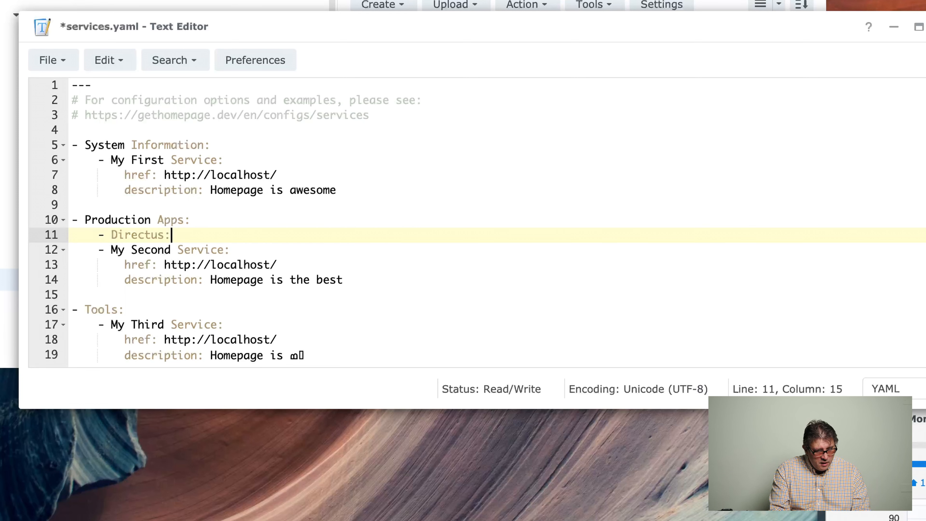
pyautogui.press('Return')
pyautogui.press('Tab')
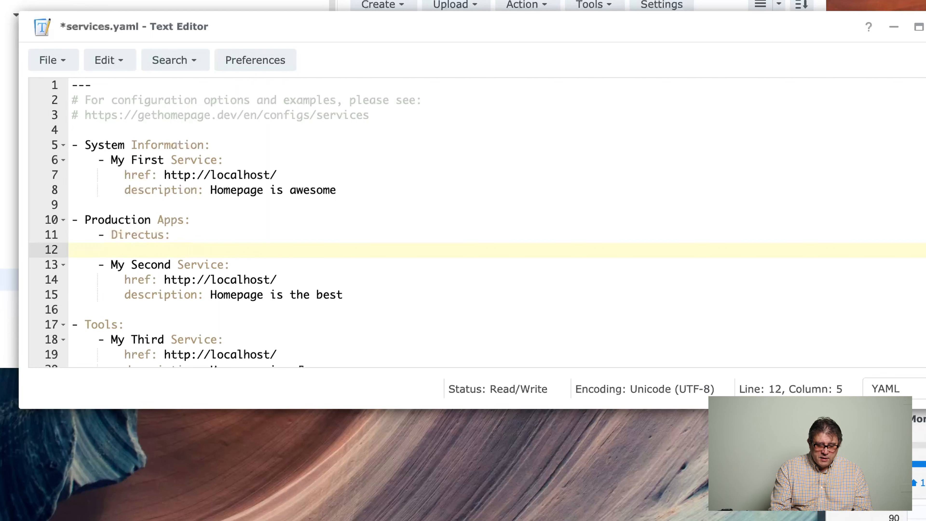
pyautogui.write('icon:')
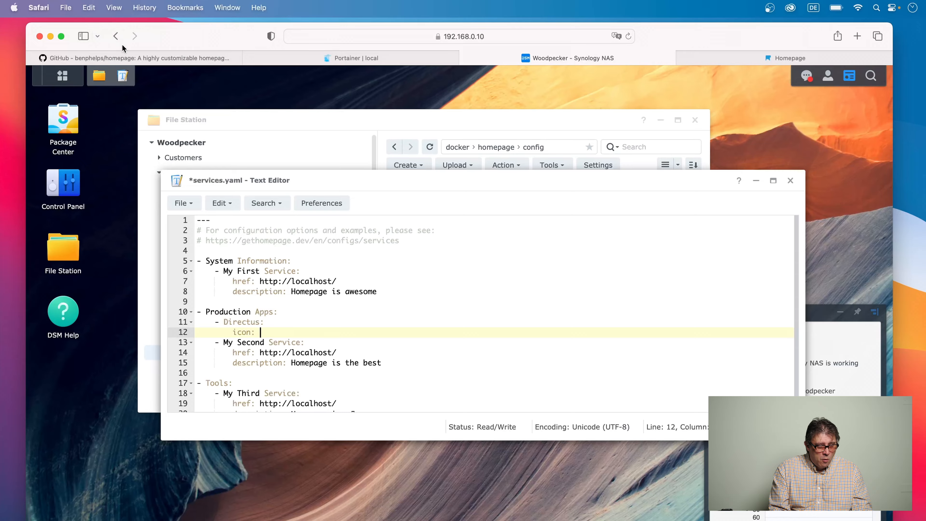
# From the homepage GitHub page, open the documentation and go to the Icons section of the Services configuration page
pyautogui.click(130, 56)
pyautogui.scroll(15, 428, 190)
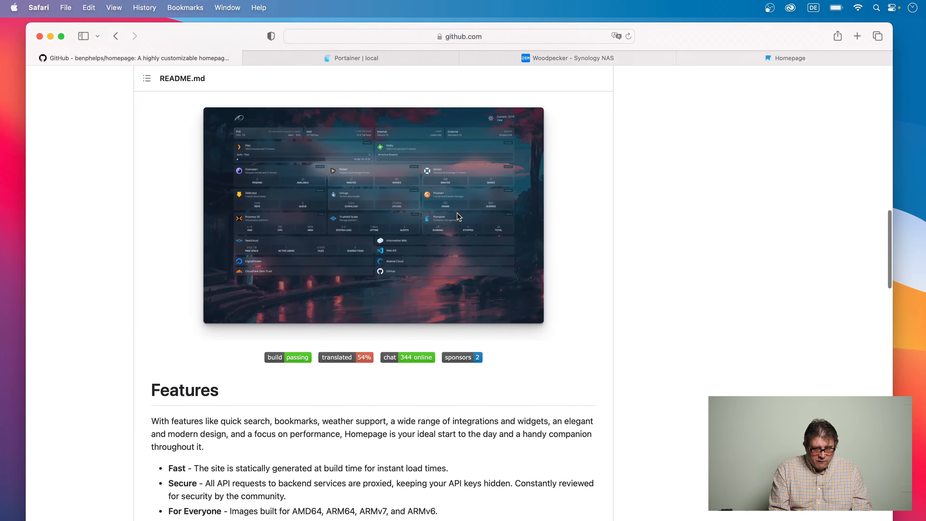
pyautogui.click(239, 271)
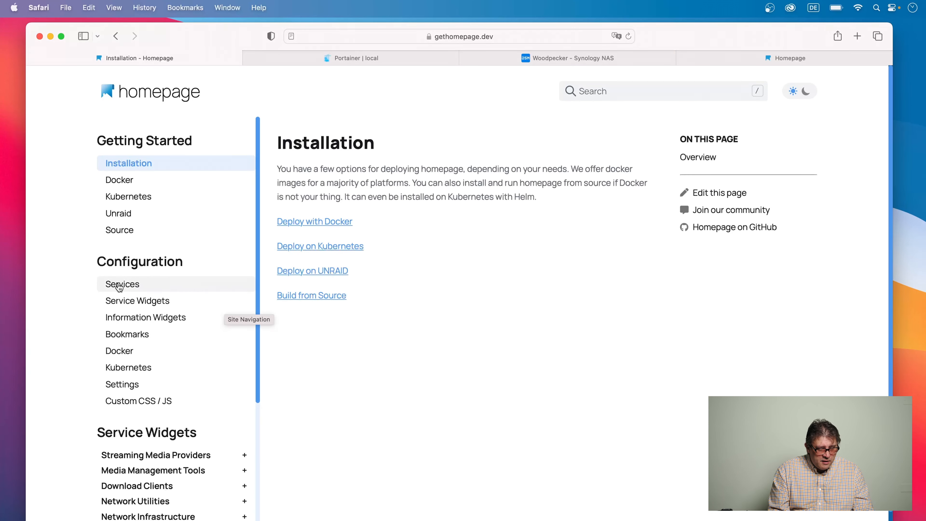
pyautogui.click(120, 285)
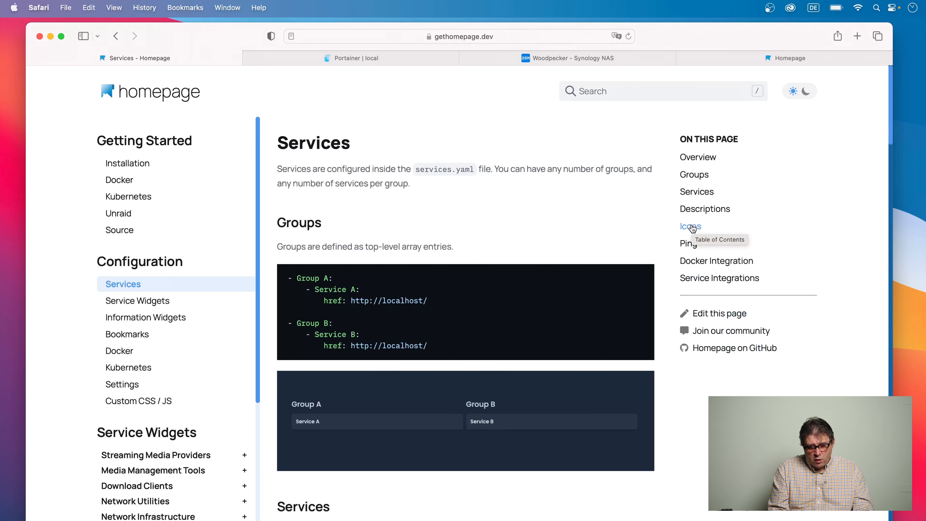
pyautogui.click(693, 227)
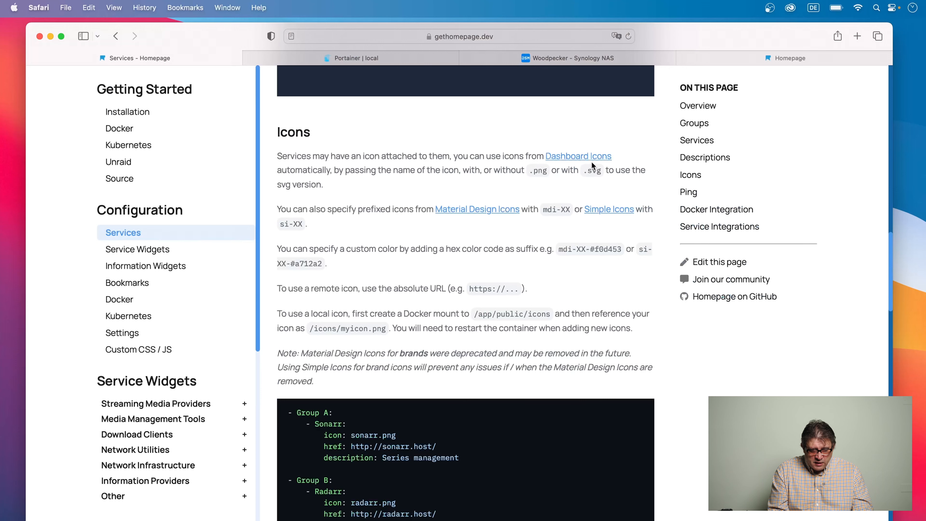
# Open the png folder of the linked Dashboard Icons repository and search its files for "directus"
pyautogui.click(578, 157)
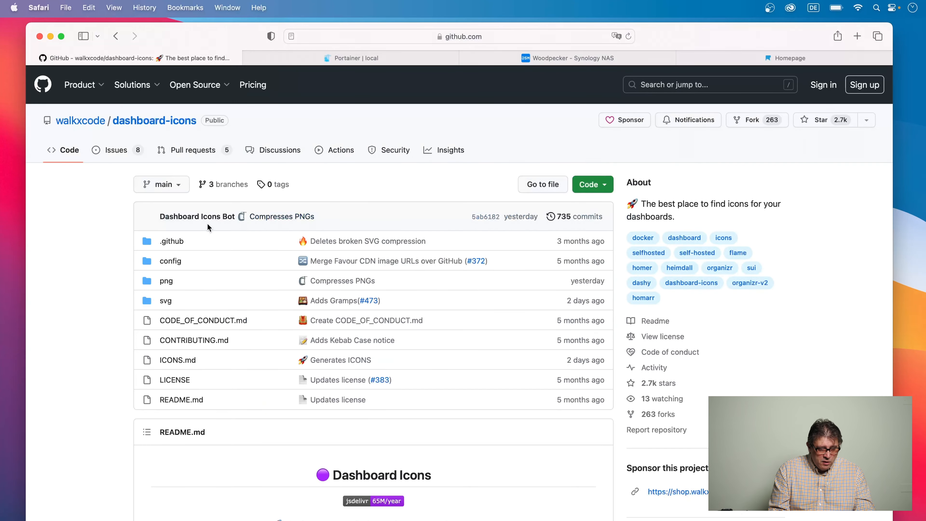
pyautogui.click(167, 281)
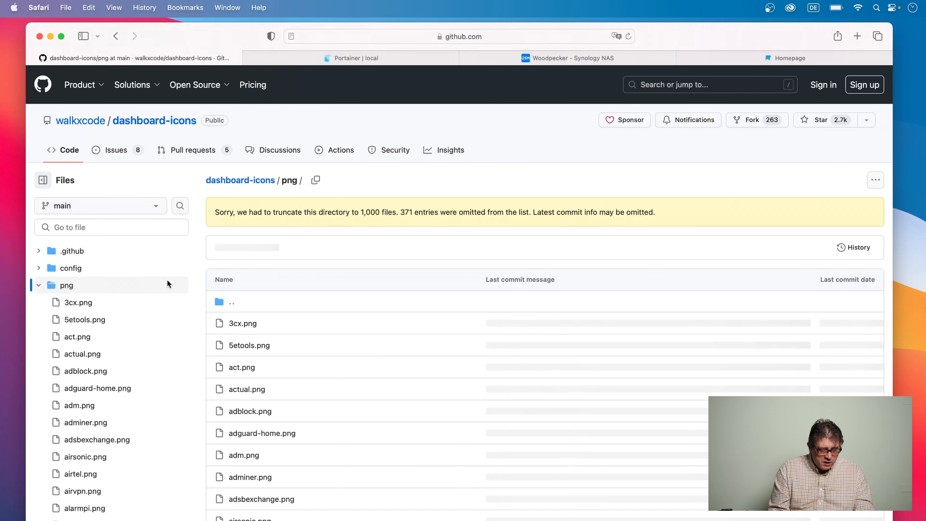
pyautogui.click(104, 227)
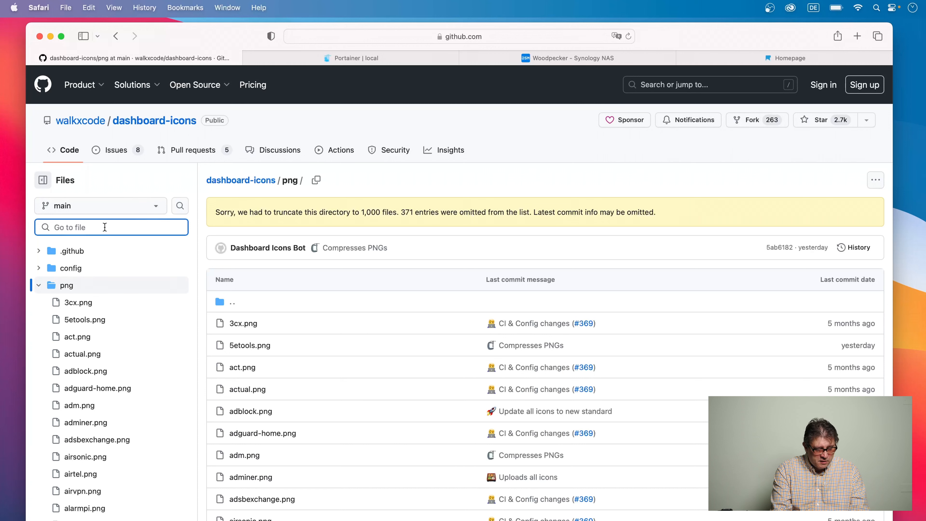
pyautogui.write('dire')
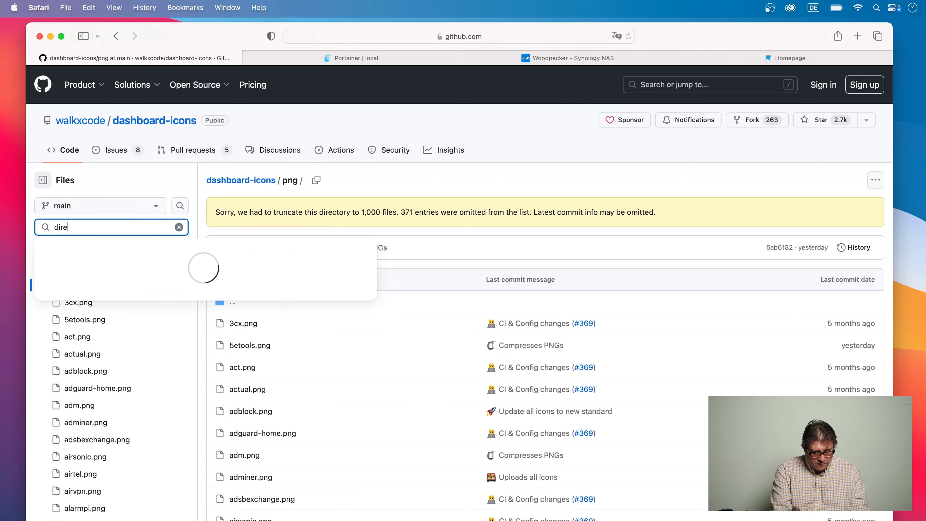
pyautogui.write('ctus')
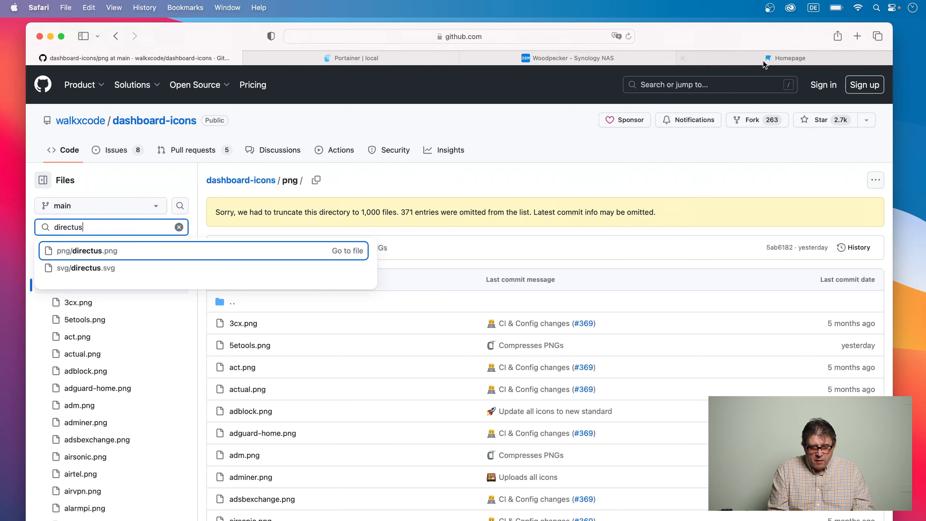
# Return to services.yaml on the Synology NAS and set the Directus icon to directus.png
pyautogui.click(405, 61)
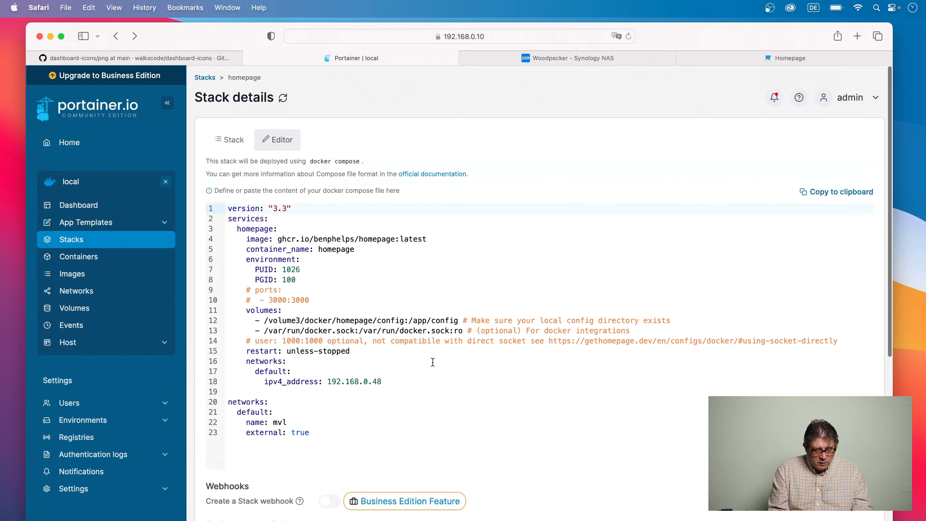
pyautogui.click(576, 54)
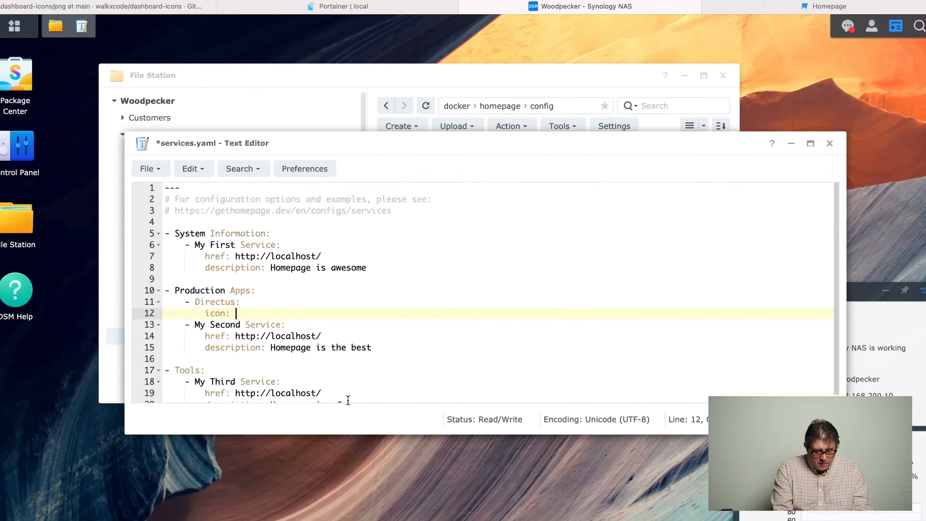
pyautogui.write('d')
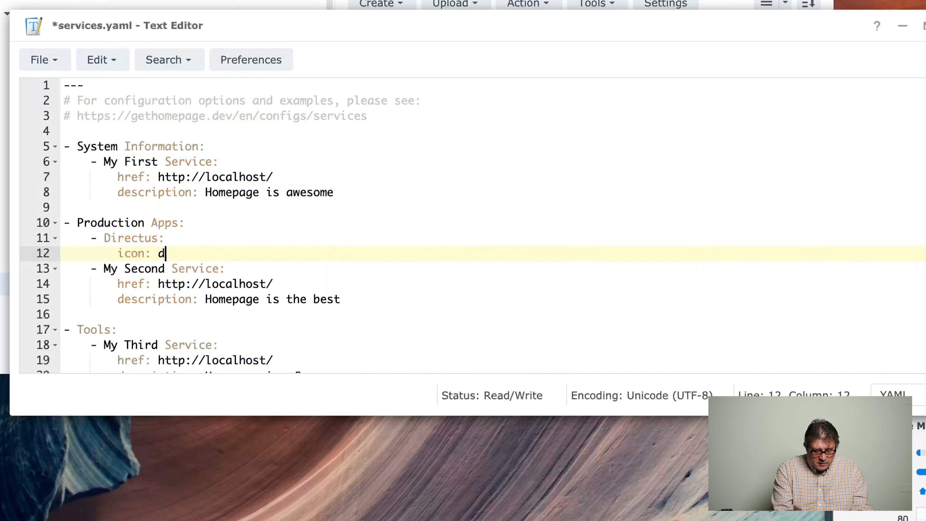
pyautogui.write('irectus.png')
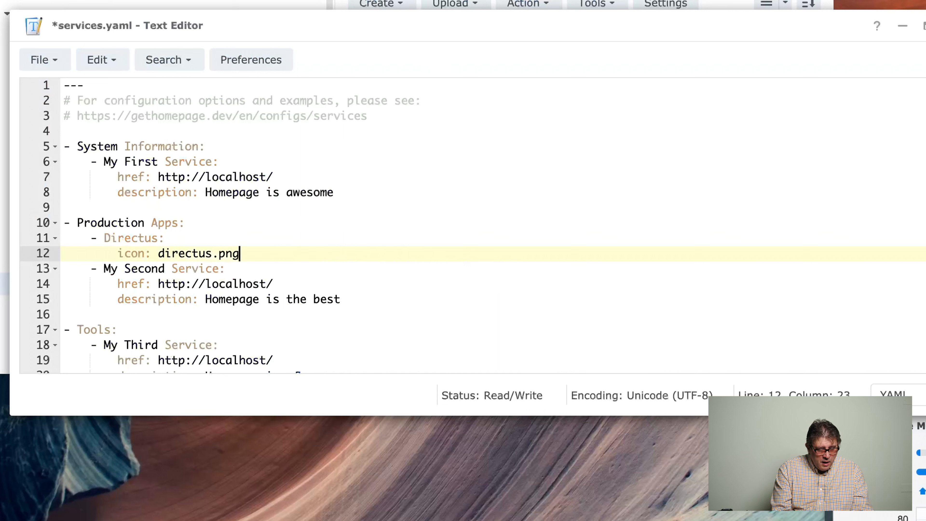
pyautogui.press('Return')
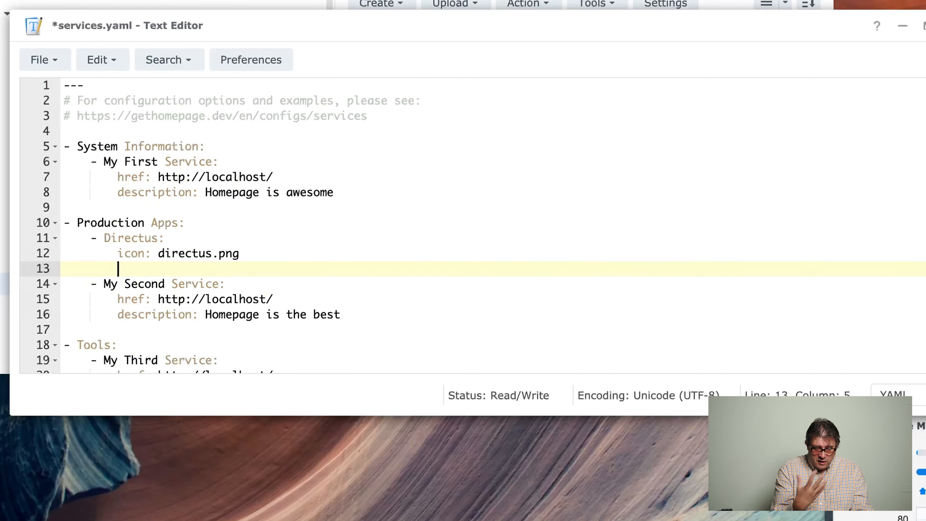
pyautogui.write('hre')
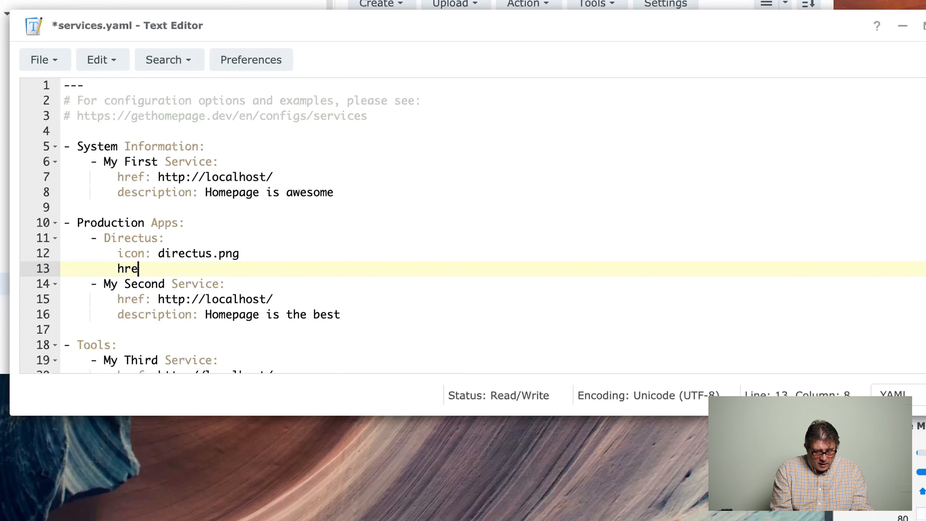
pyautogui.write('f: ')
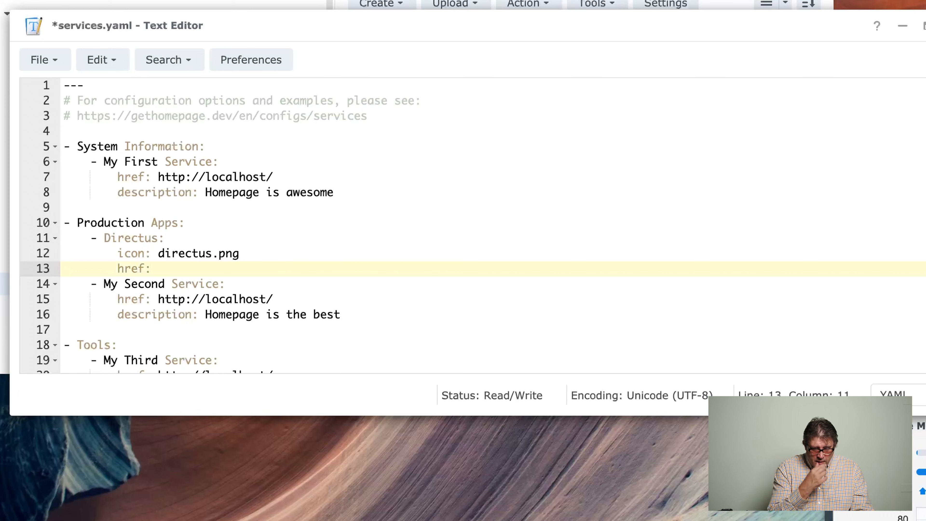
pyautogui.write('http')
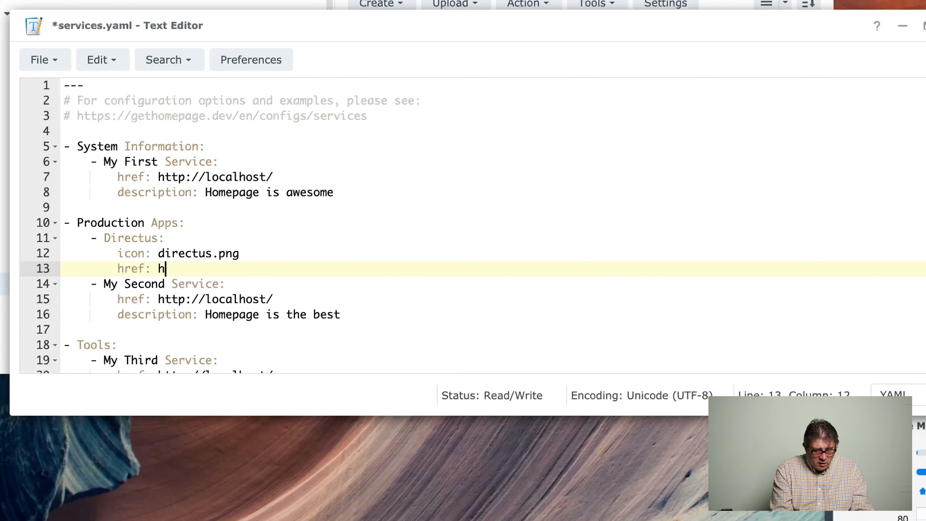
pyautogui.write('://')
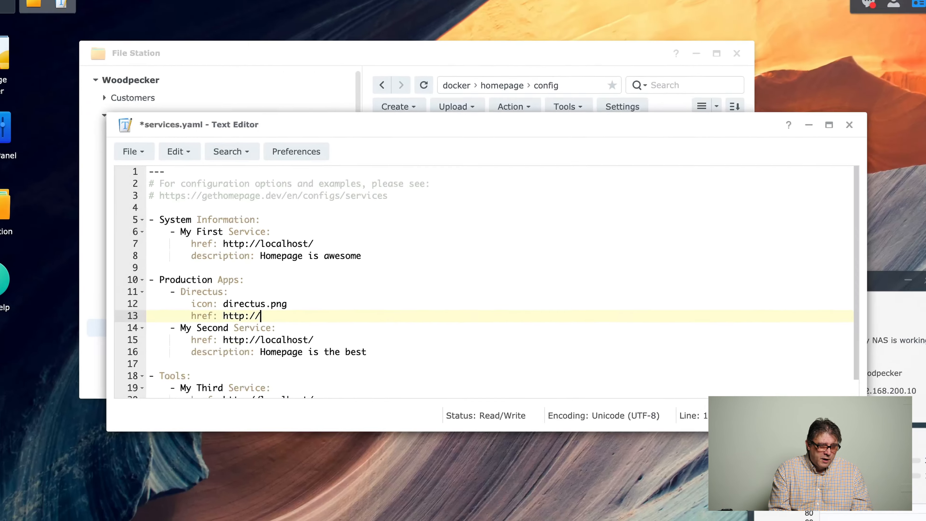
# Switch to Portainer and sort the container list by IP address to look up the Directus container's address
pyautogui.click(381, 55)
pyautogui.click(74, 259)
pyautogui.click(709, 168)
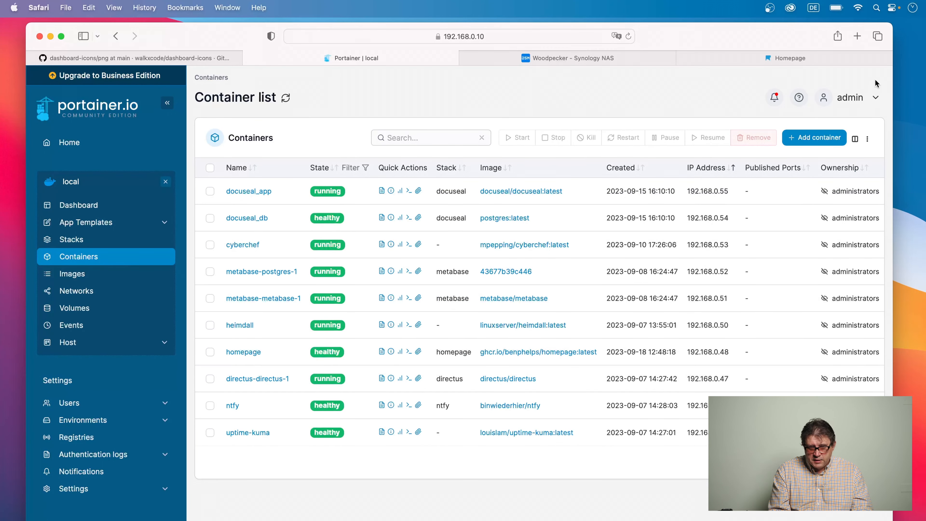
pyautogui.click(548, 58)
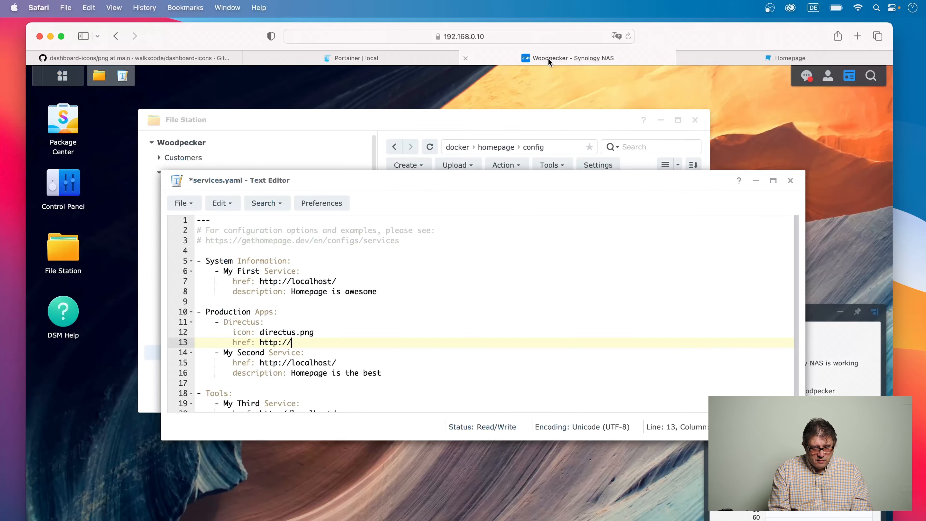
pyautogui.write('1')
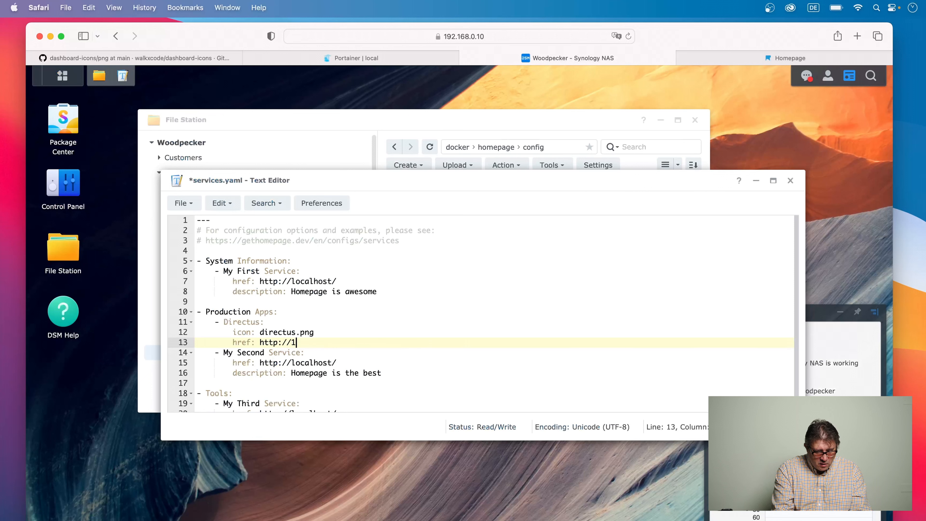
pyautogui.write('92.168.0.47')
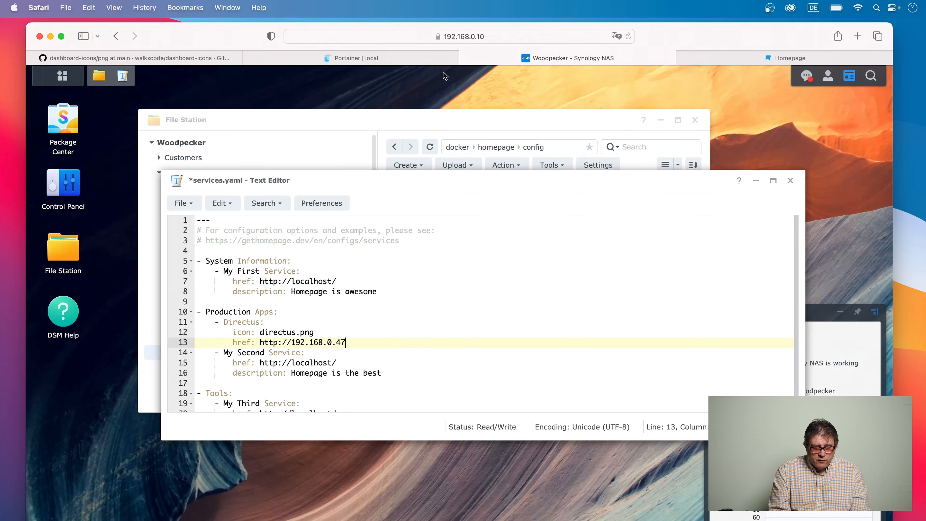
pyautogui.write(':')
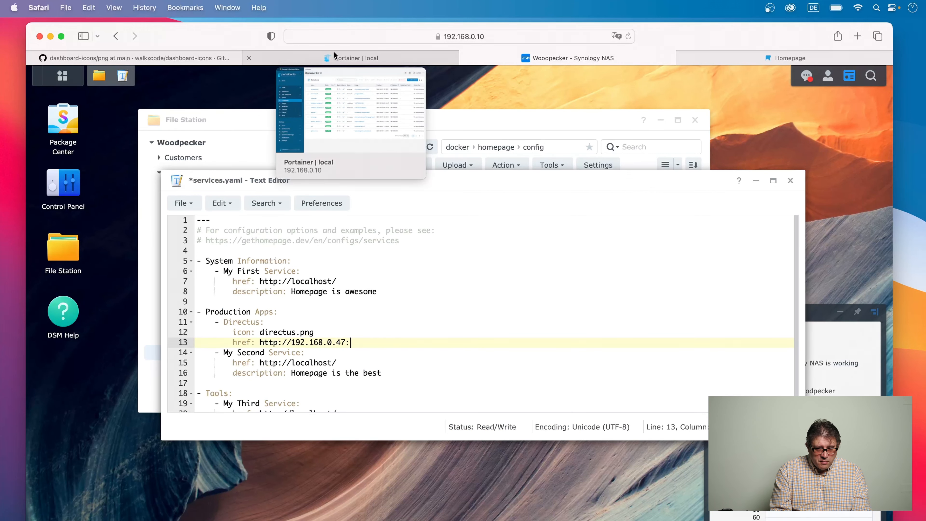
# Switch to Portainer and open the directus stack's compose file to look up the port Directus uses
pyautogui.click(365, 55)
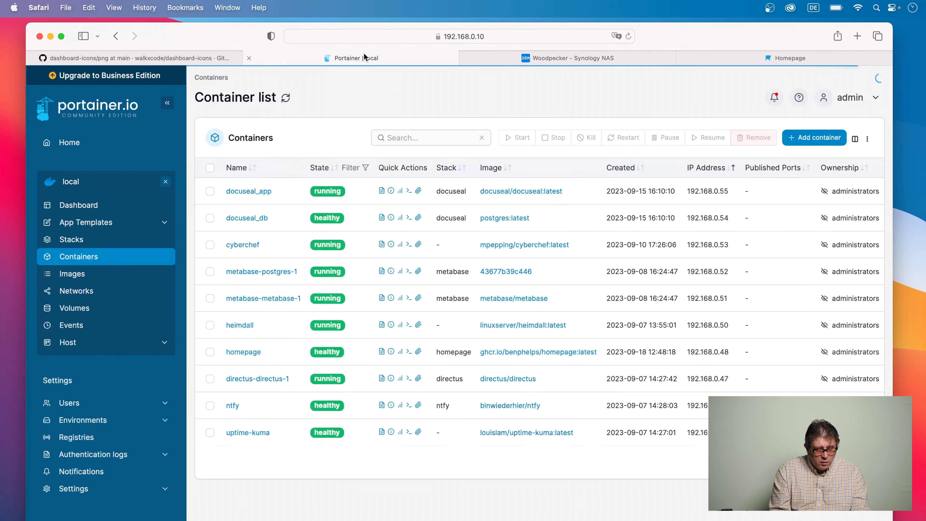
pyautogui.click(75, 245)
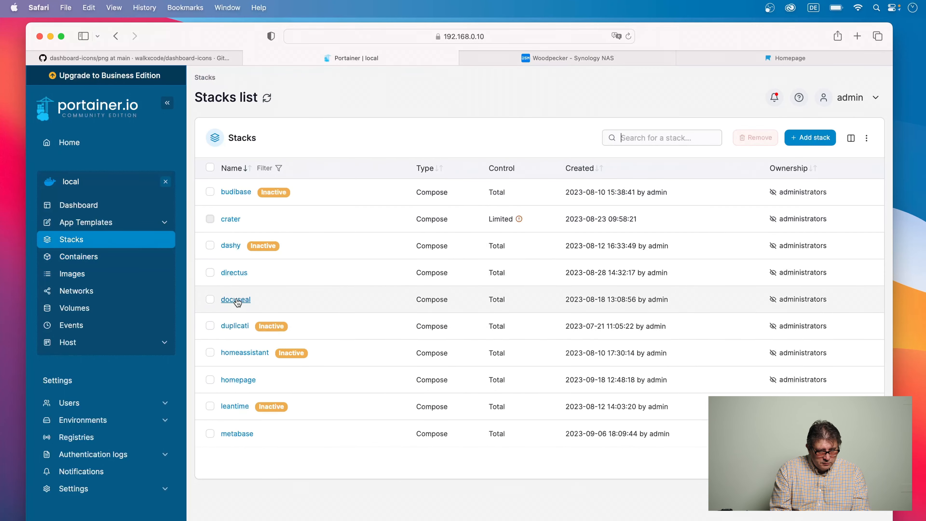
pyautogui.click(237, 272)
pyautogui.click(277, 140)
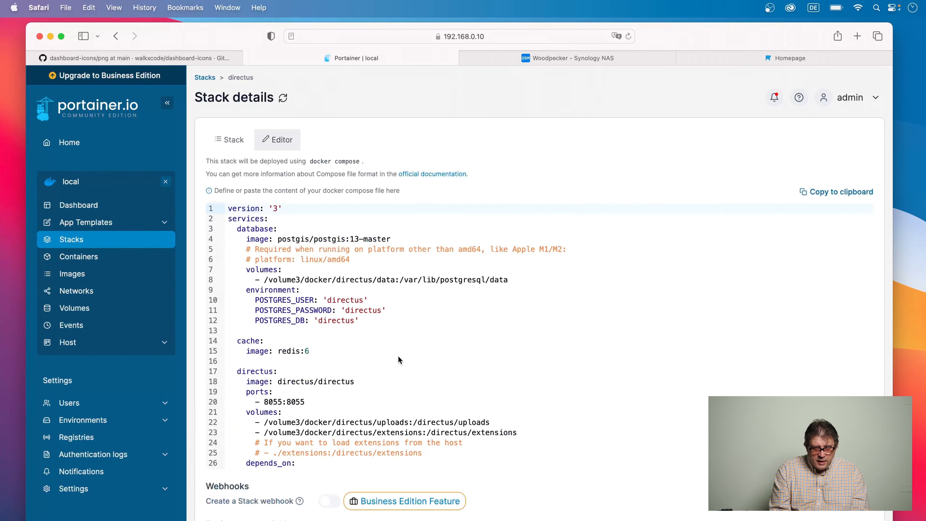
# Return to services.yaml on the Synology NAS and complete the Directus href with port 8055
pyautogui.click(539, 58)
pyautogui.write('8.0.47:8055')
# Add the description "Directus Low Code" below the Directus href and save services.yaml
pyautogui.press('Return')
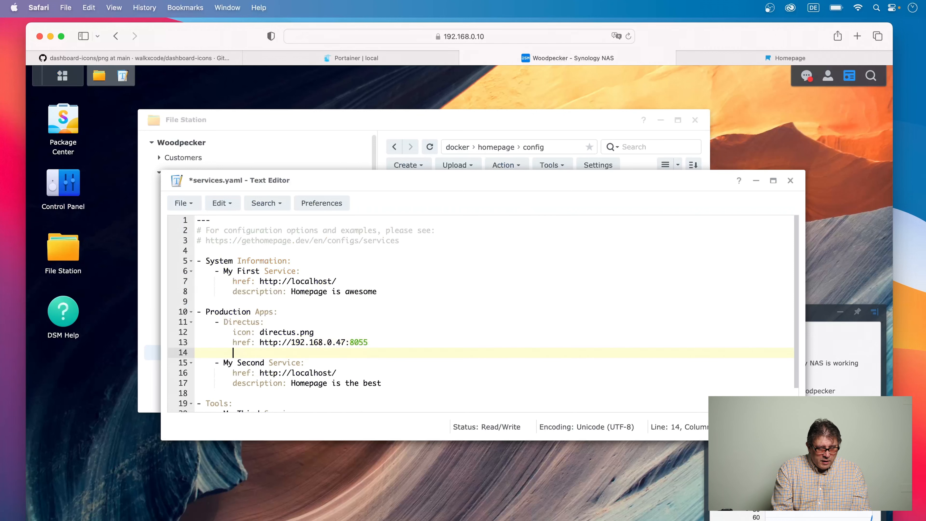
pyautogui.write('desc')
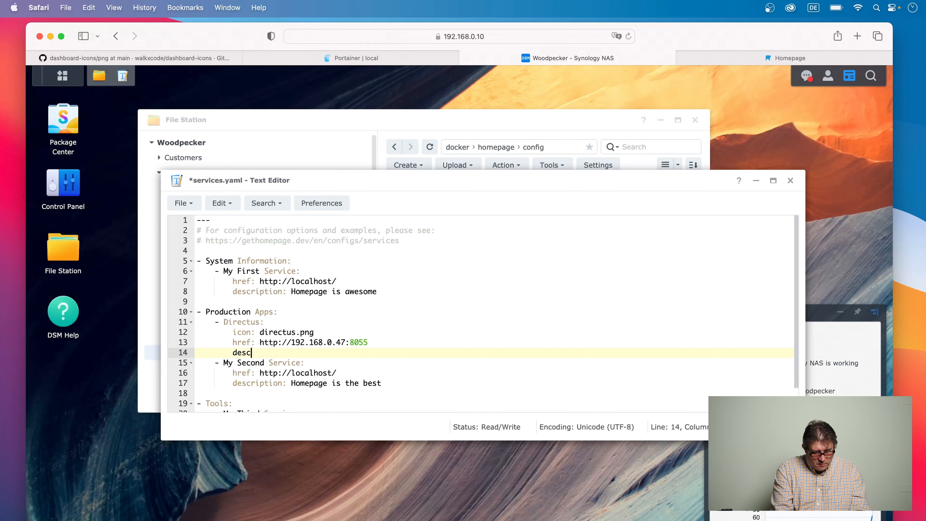
pyautogui.write('ription: Directus')
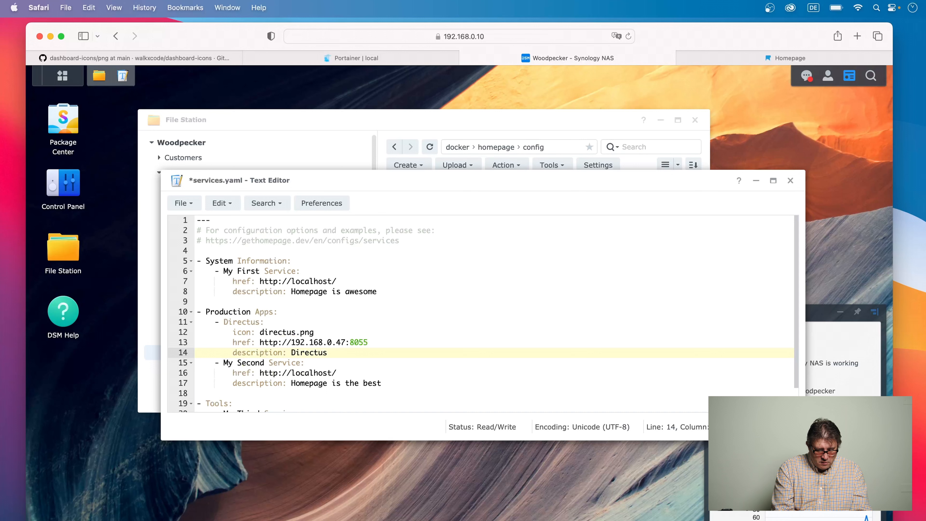
pyautogui.write(' Low Code')
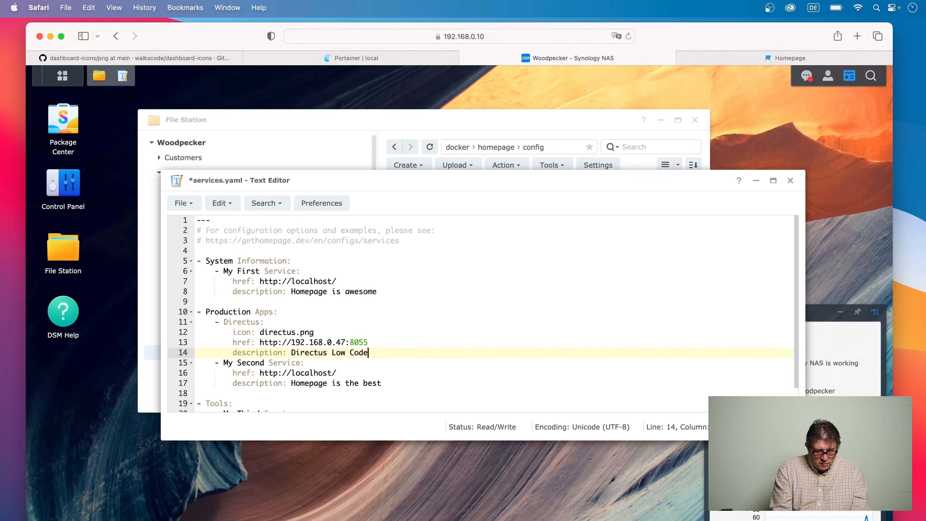
pyautogui.press('super+s')
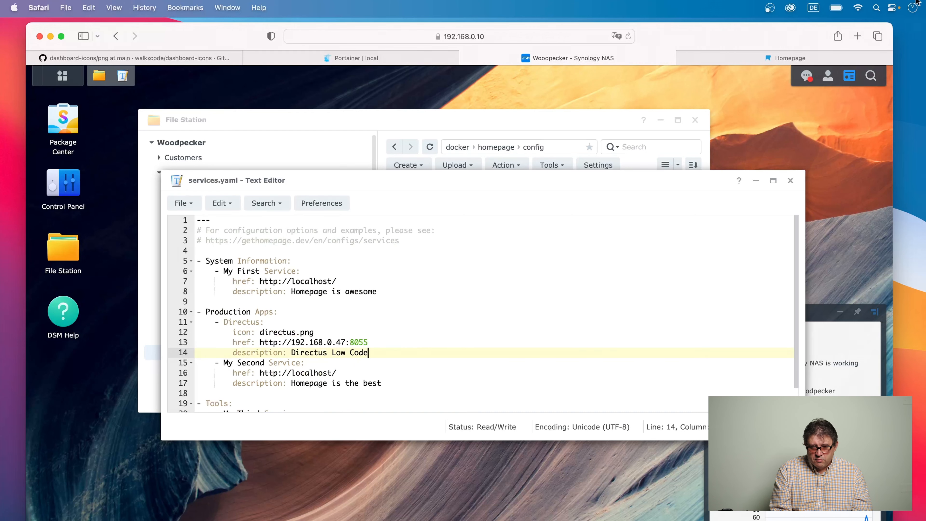
# Switch to the Homepage dashboard and reload it to check the new Directus entry
pyautogui.click(783, 57)
pyautogui.press('super+r')
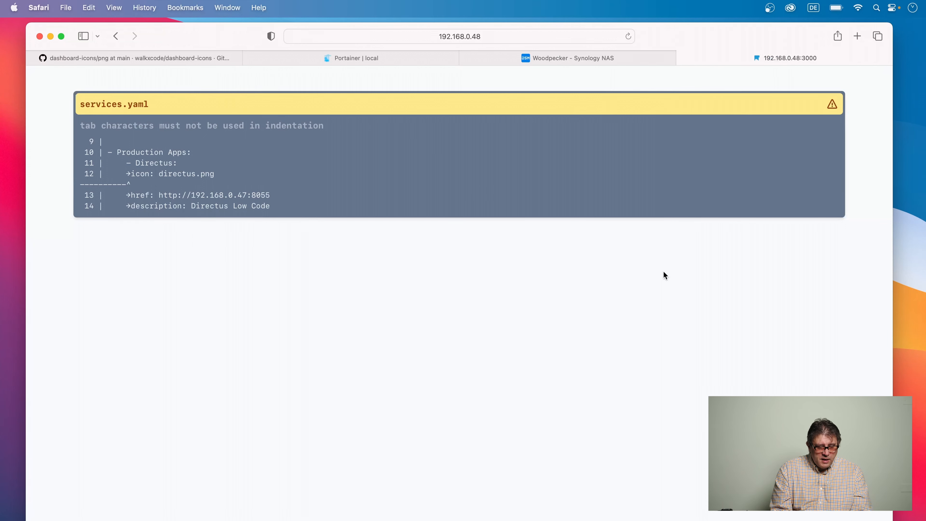
pyautogui.press('super+Tab')
pyautogui.press('super+Tab')
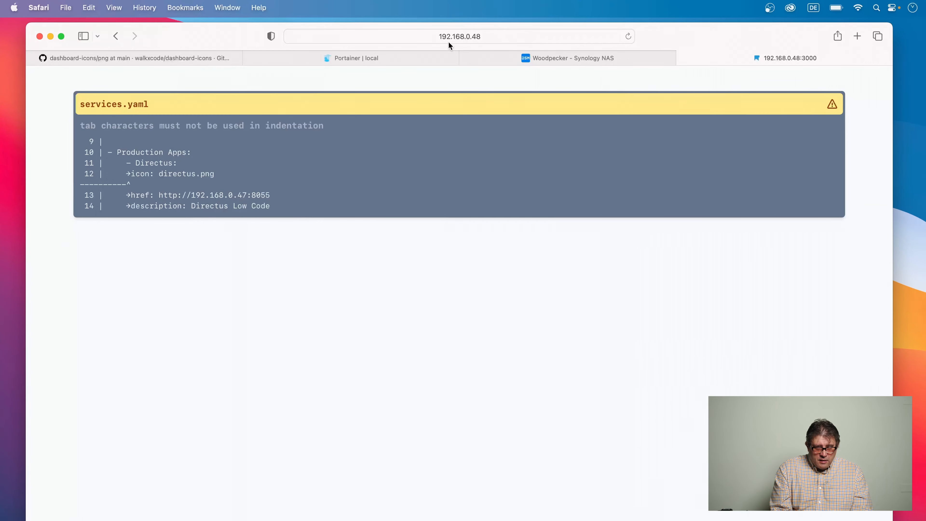
# Back in services.yaml, replace the tab indentation of the Directus icon, href and description lines with spaces and save the file
pyautogui.click(566, 57)
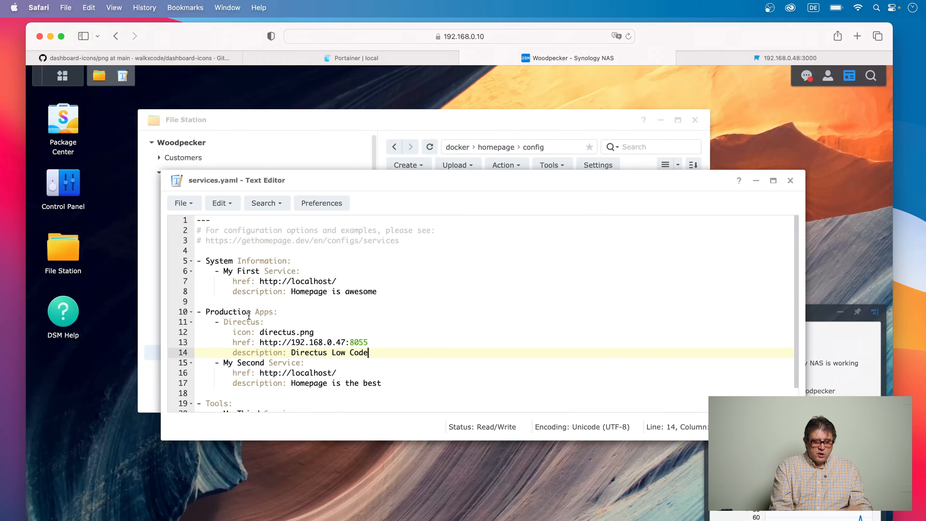
pyautogui.click(233, 332)
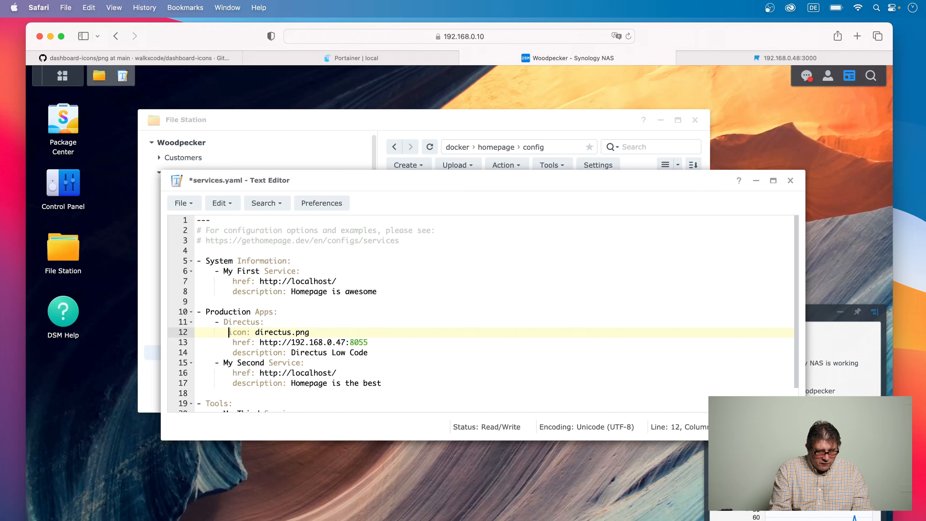
pyautogui.press('Down')
pyautogui.press('BackSpace')
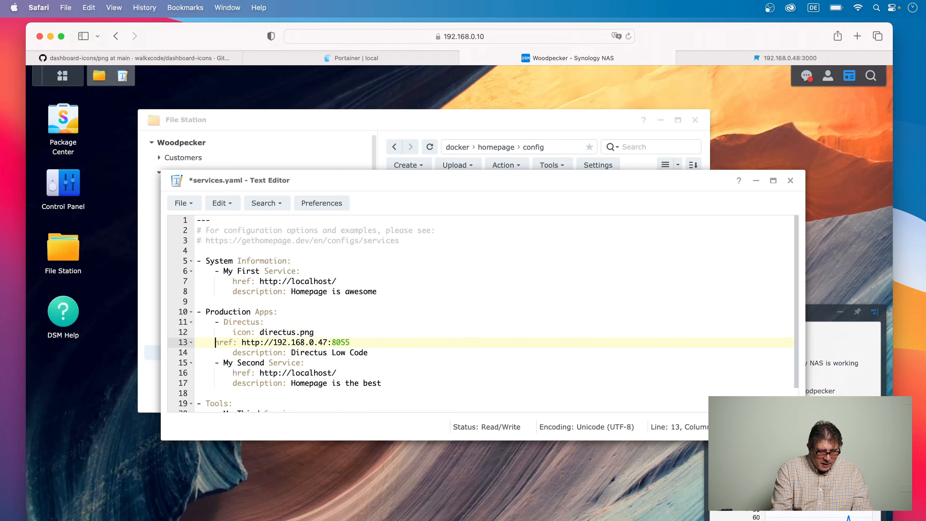
pyautogui.press('Down')
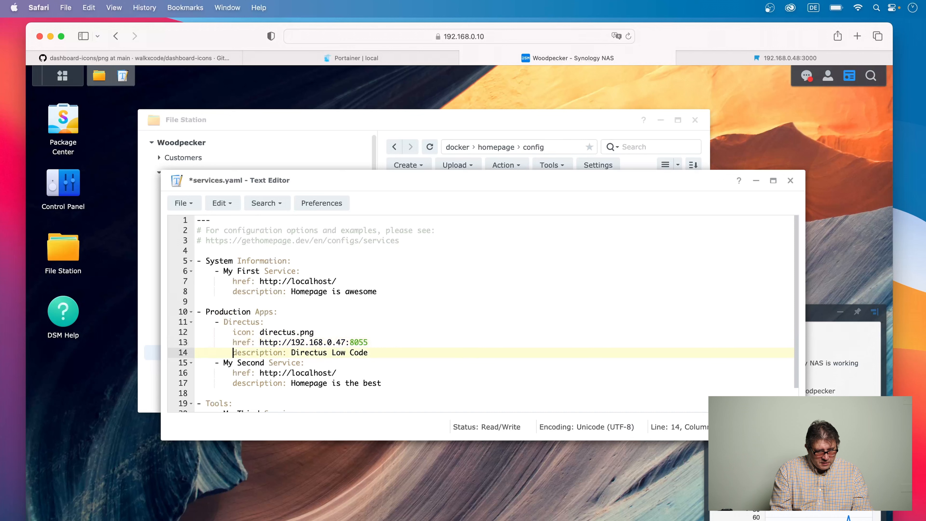
pyautogui.press('BackSpace')
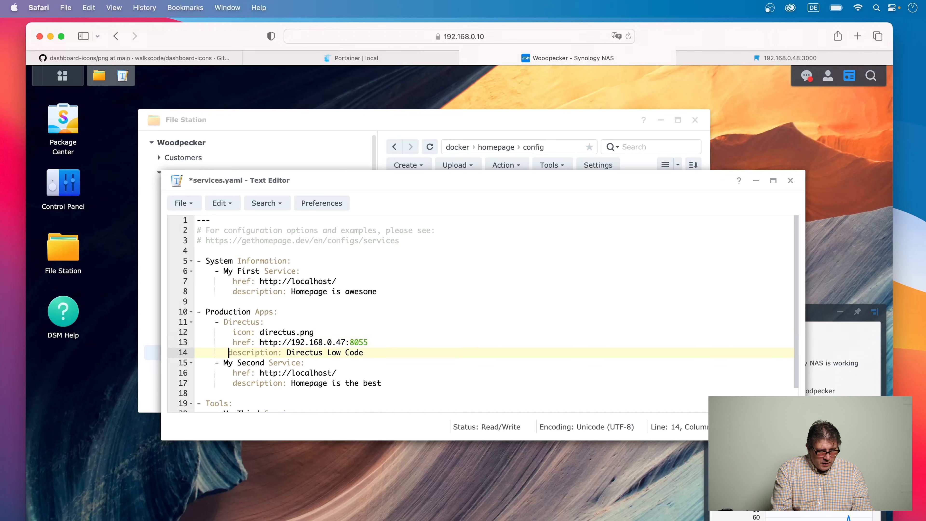
pyautogui.hotkey('ctrl', 's')
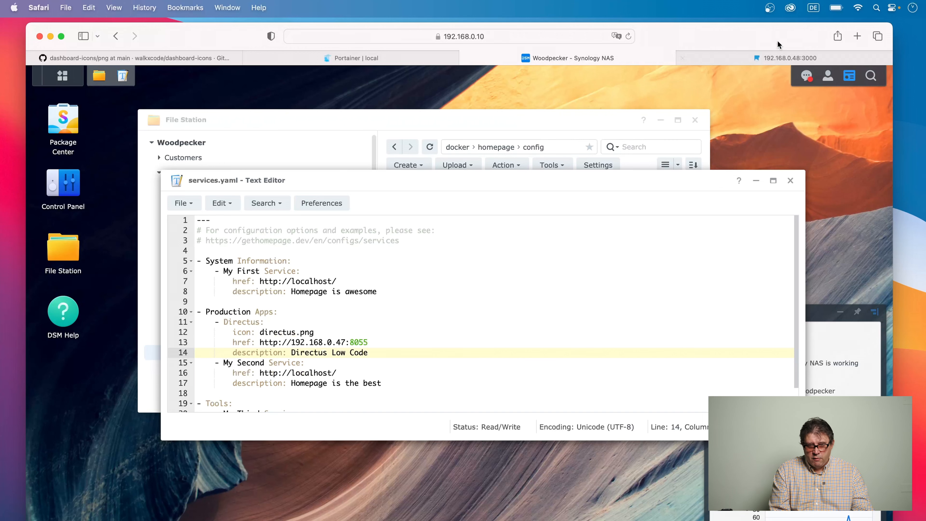
# On the Homepage dashboard, test the Directus link under Production Apps and close the page it opens
pyautogui.click(776, 58)
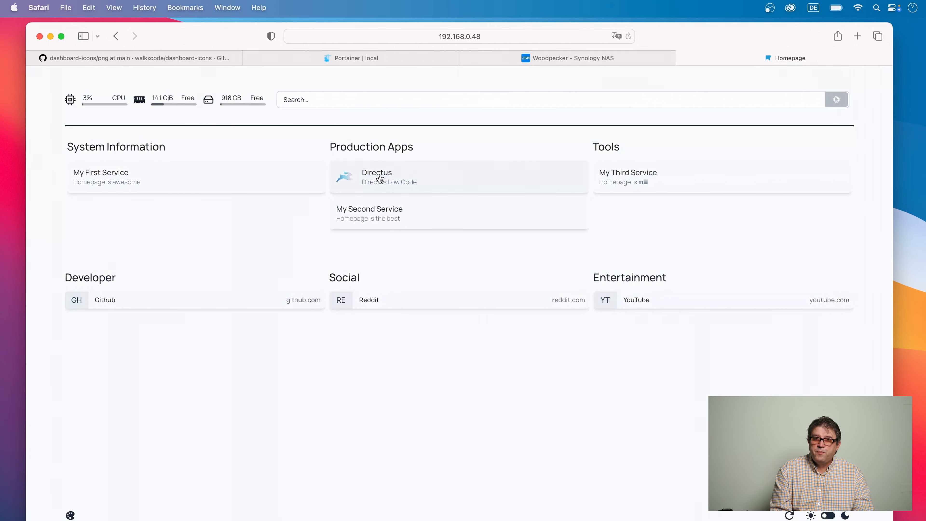
pyautogui.click(379, 178)
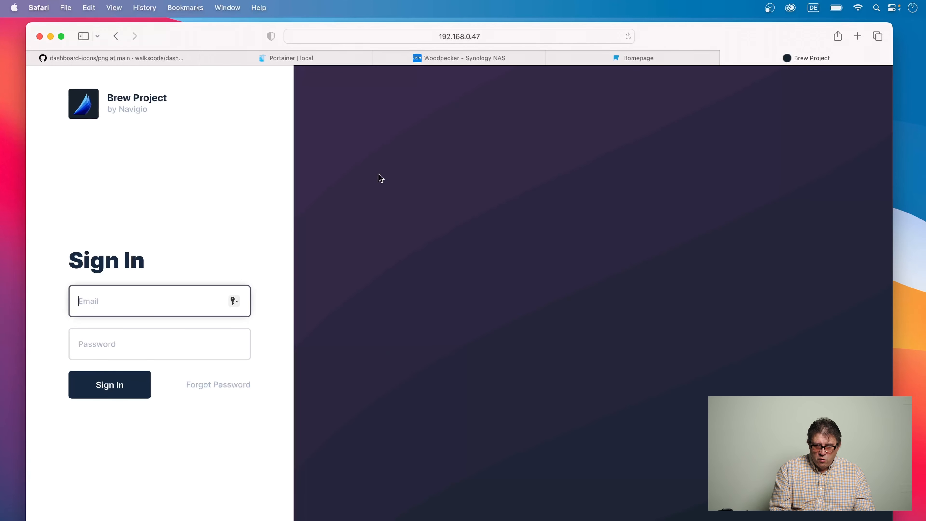
pyautogui.click(725, 57)
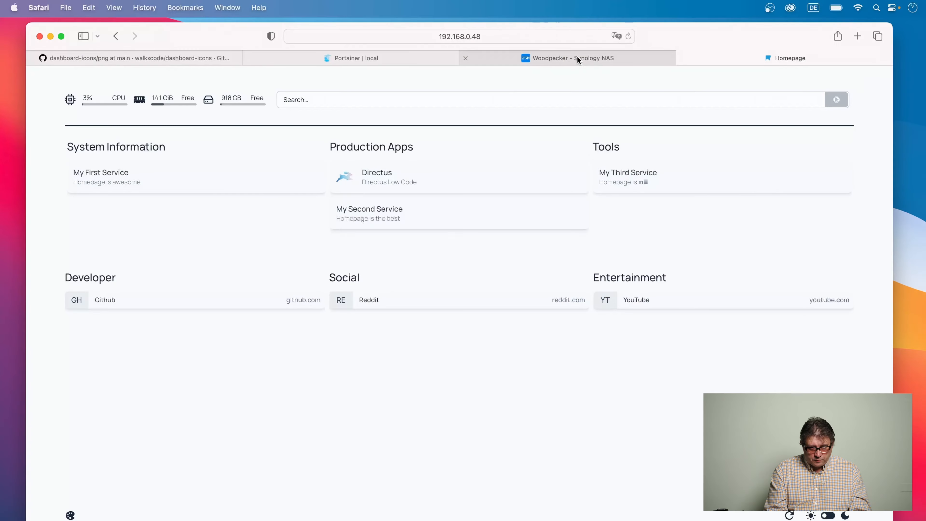
# In services.yaml, remove the My Second Service entry and replace My Third Service under Tools with "CyberChef:"
pyautogui.click(579, 59)
pyautogui.press('Delete')
pyautogui.moveTo(224, 383); pyautogui.dragTo(381, 403)
pyautogui.write('CyberChef:')
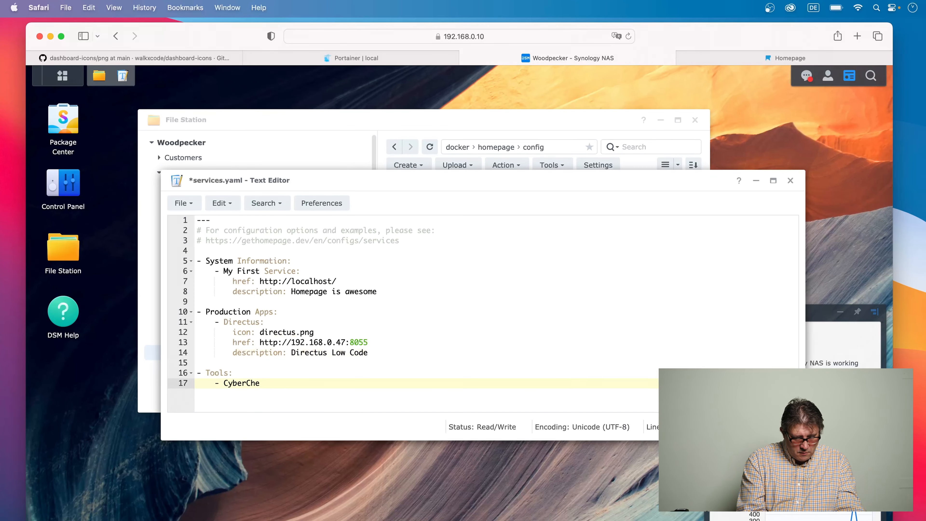
# Add the line "icon: cyberchef.png" to the CyberChef service
pyautogui.press('Return')
pyautogui.write('icon: cyberchef.png')
pyautogui.press('Return')
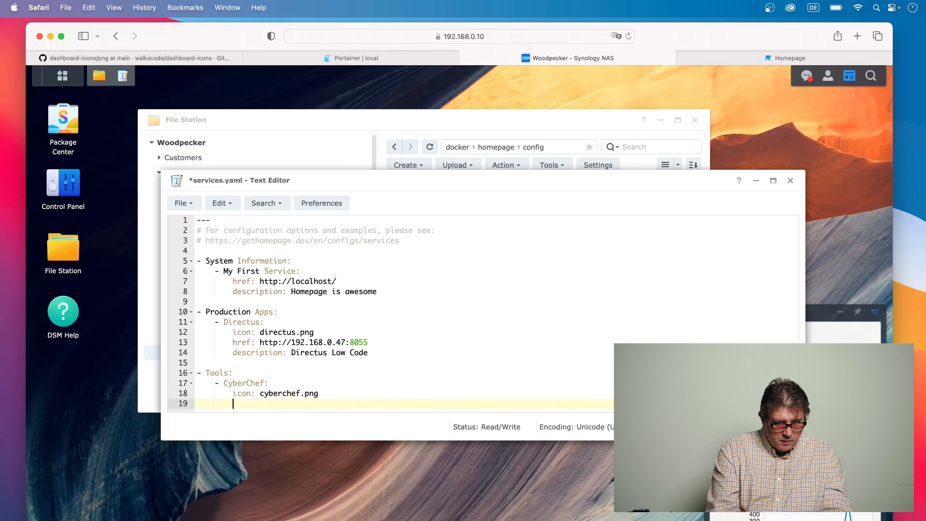
# Add the CyberChef href "http:192.168.0.53:8000" below its icon line
pyautogui.write('href: http:192.168.0.53:3001')
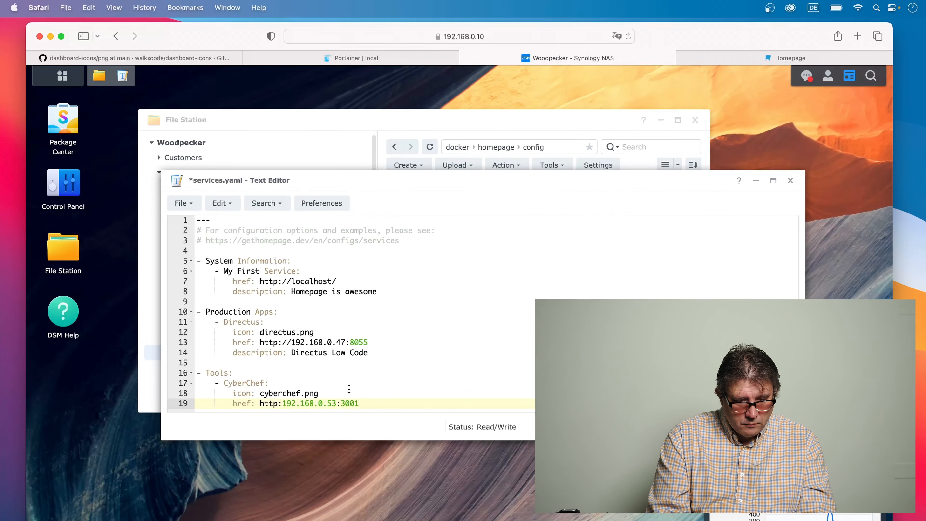
pyautogui.press('BackSpace')
pyautogui.press('BackSpace')
pyautogui.press('BackSpace')
pyautogui.press('BackSpace')
pyautogui.write('8000')
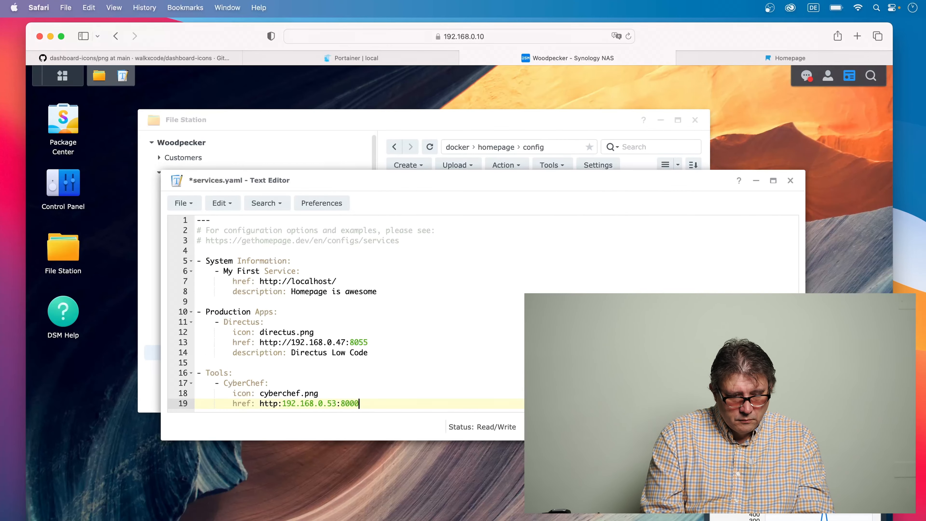
# Add the description "Seiber Scheff" below the CyberChef href
pyautogui.press('Return')
pyautogui.write('description: Seiber Scheff')
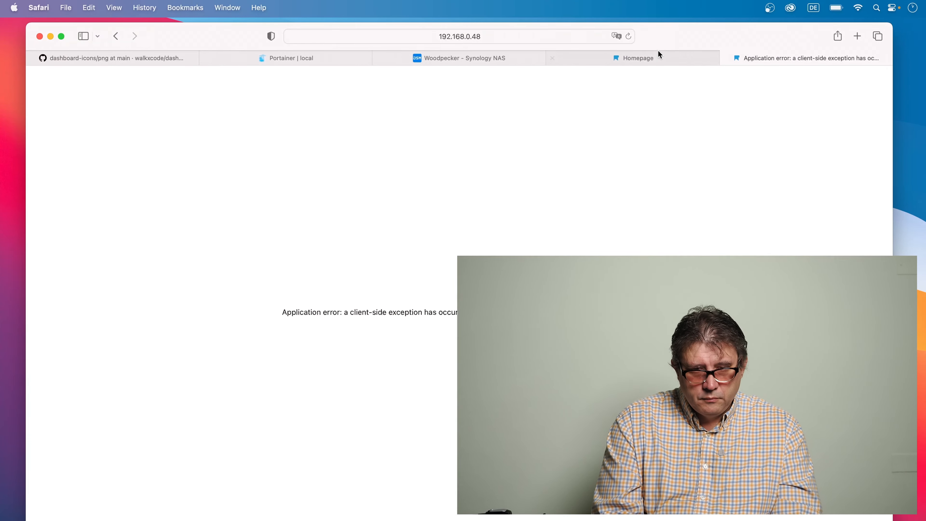
# Review the cyberchef container details in Portainer, and test the CyberChef link on the Homepage dashboard, closing the page it opens
pyautogui.click(459, 58)
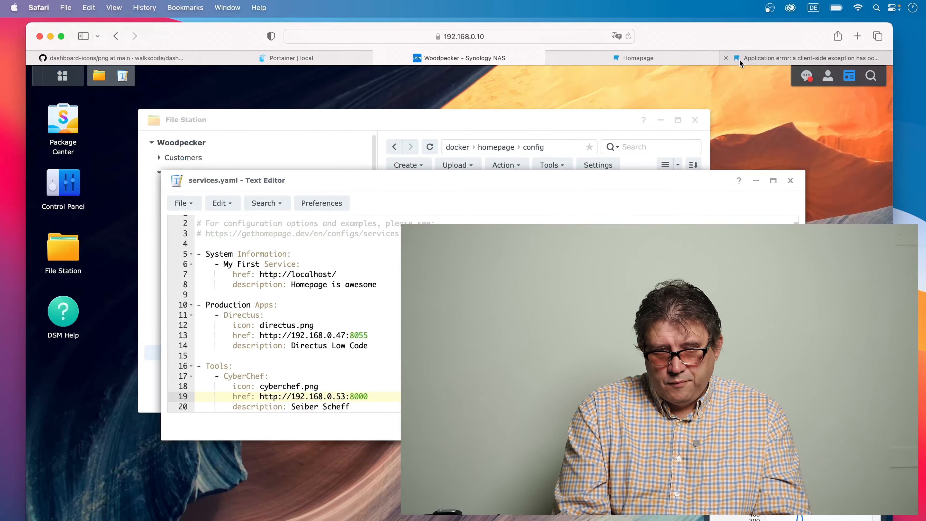
pyautogui.click(740, 60)
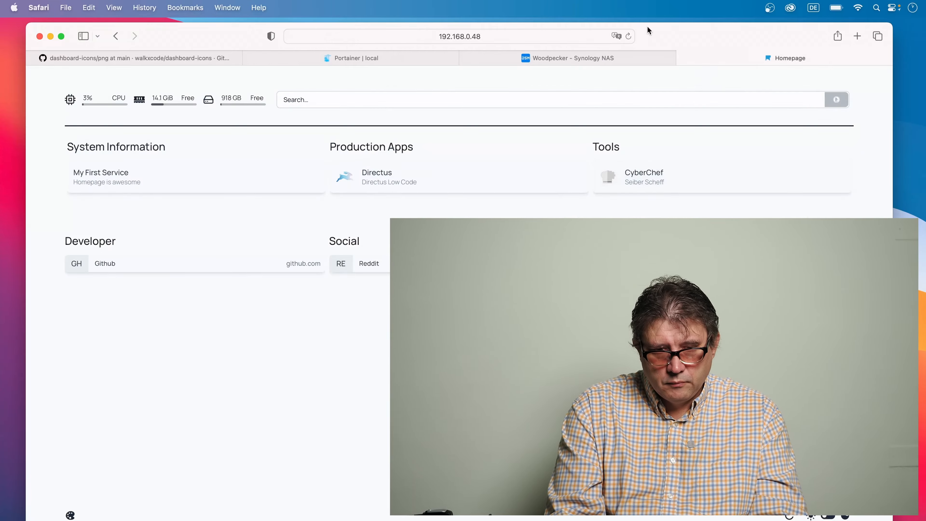
pyautogui.click(657, 172)
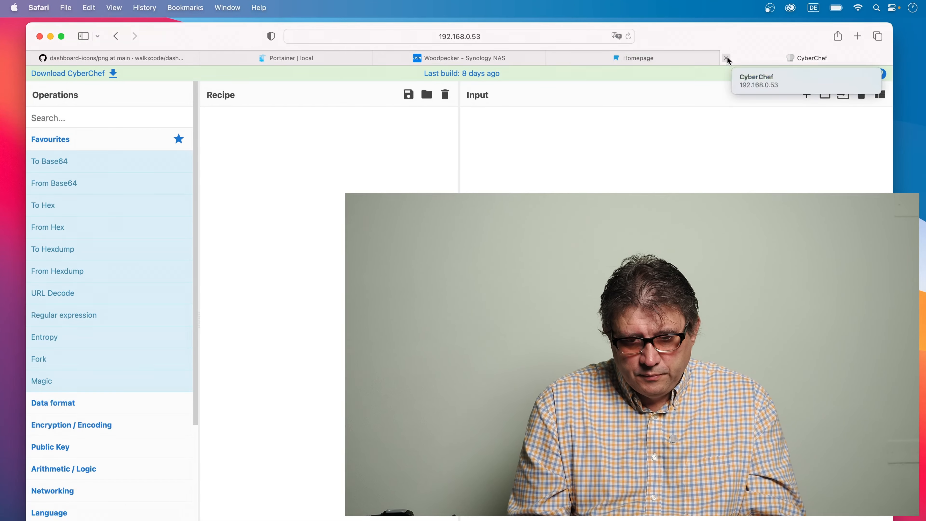
pyautogui.click(726, 58)
# Return to services.yaml and replace the whole My First Service entry under System Information with "- Unifi:"
pyautogui.click(567, 57)
pyautogui.moveTo(216, 263); pyautogui.dragTo(389, 280)
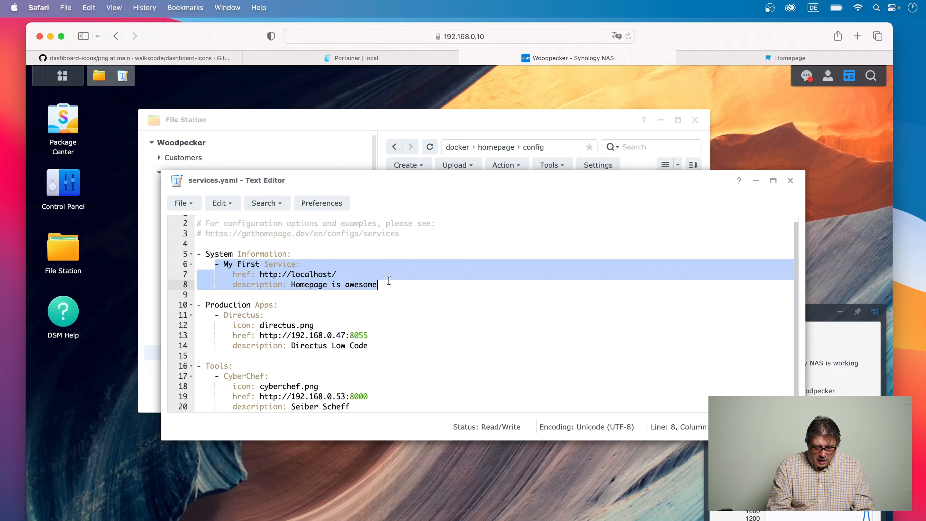
pyautogui.write('- Unifo')
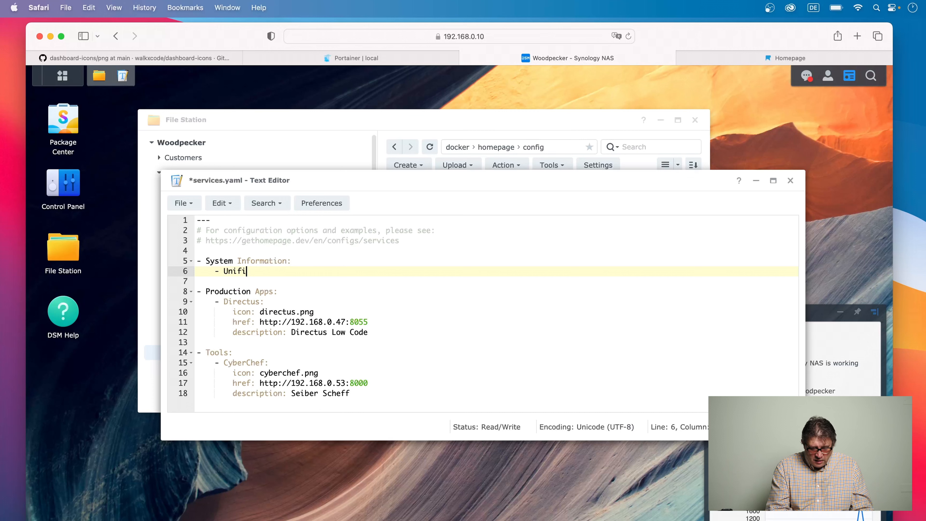
pyautogui.write(':')
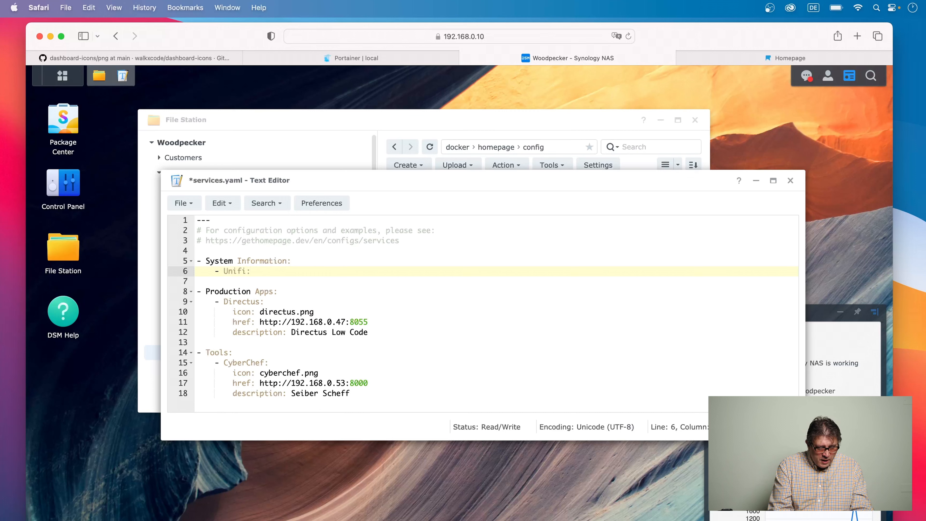
# Add an indented line "icon: unifi.png" below the Unifi service name
pyautogui.press('Return')
pyautogui.press('Tab')
pyautogui.write('i')
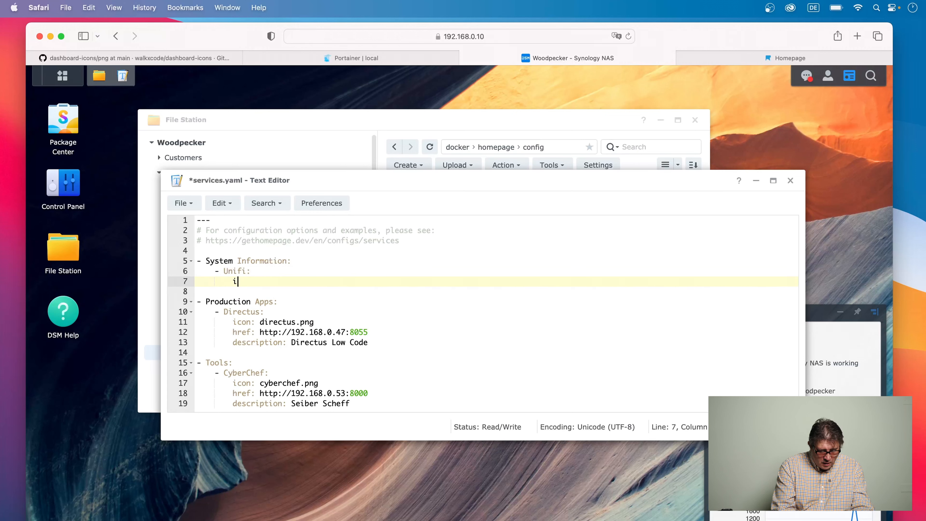
pyautogui.write('con: ')
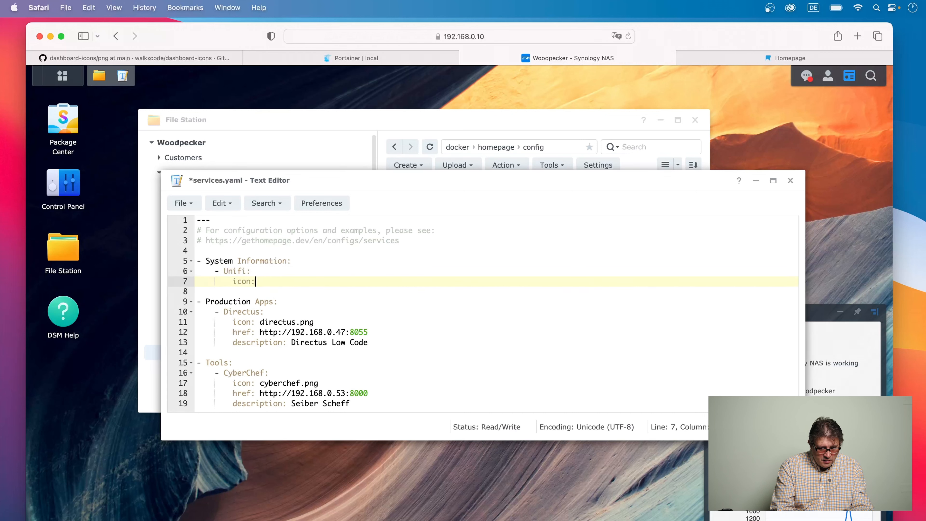
pyautogui.write('unifi.png')
pyautogui.press('Return')
pyautogui.write('href: https://192.168.0.42:8443')
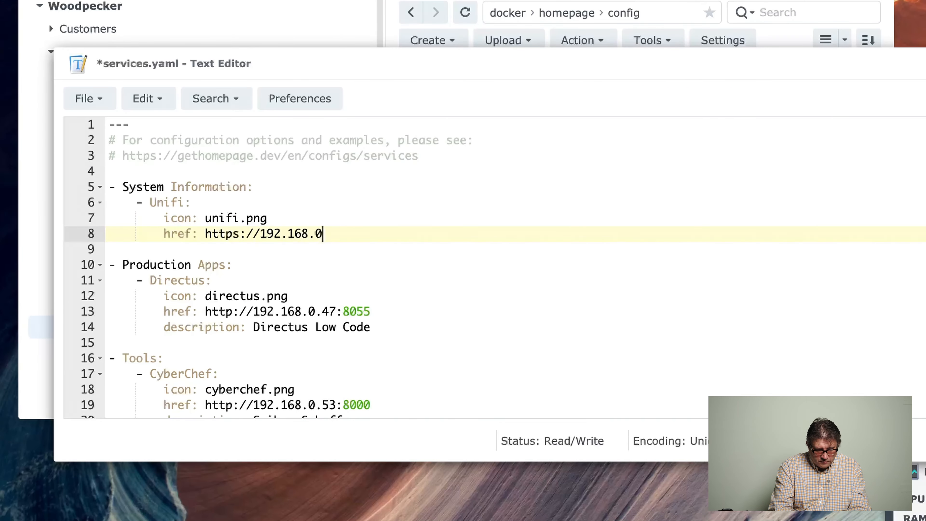
# Add the description "Unifi Network App" to the Unifi service and start a new line beneath it
pyautogui.press('Return')
pyautogui.write('de')
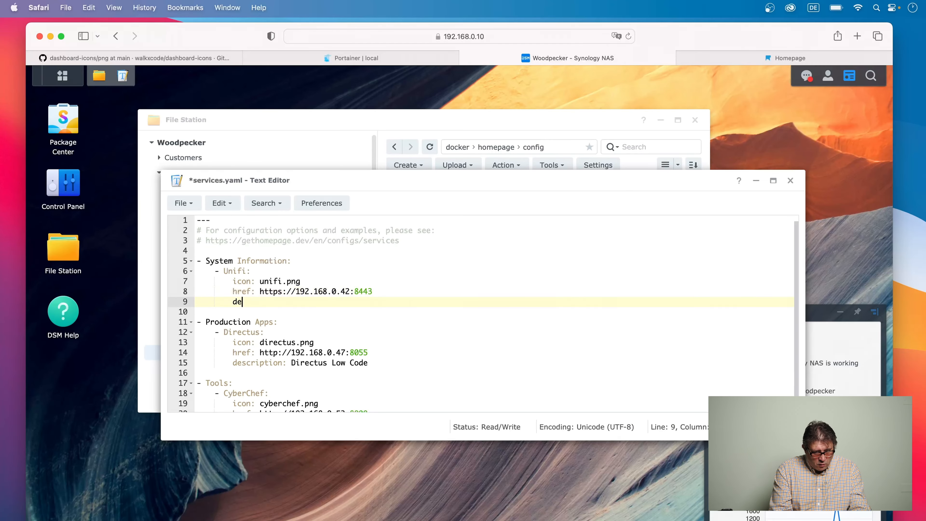
pyautogui.write('scription: Unifi Network App')
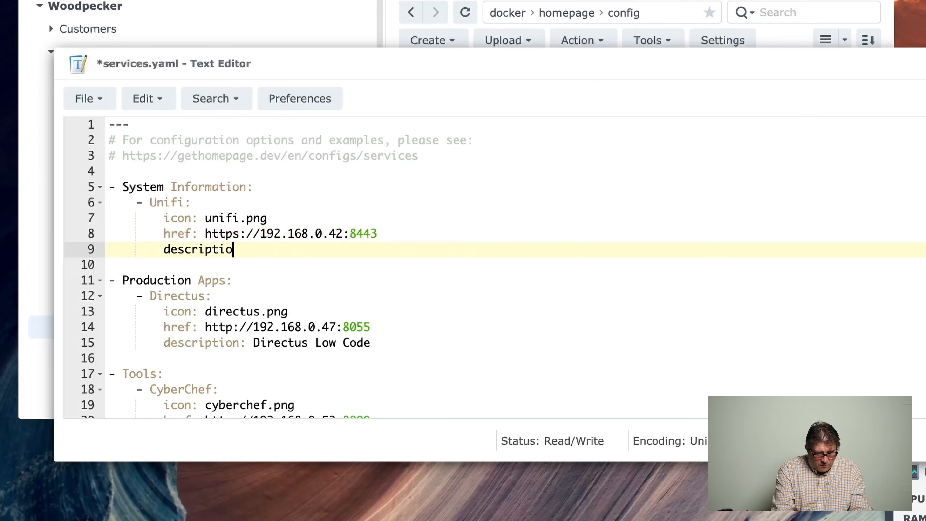
pyautogui.press('Return')
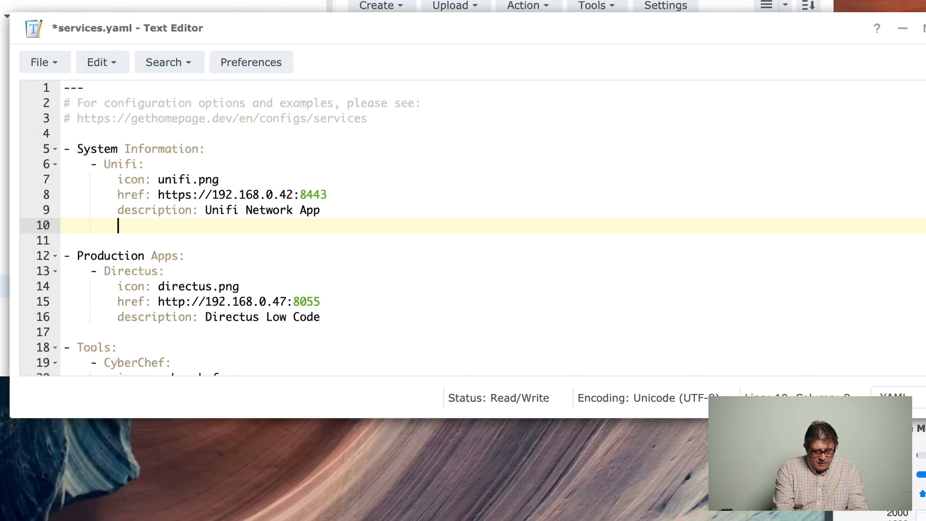
# Add a "widget:" key below the Unifi description with an indented "type:" key beneath it
pyautogui.write('widget:')
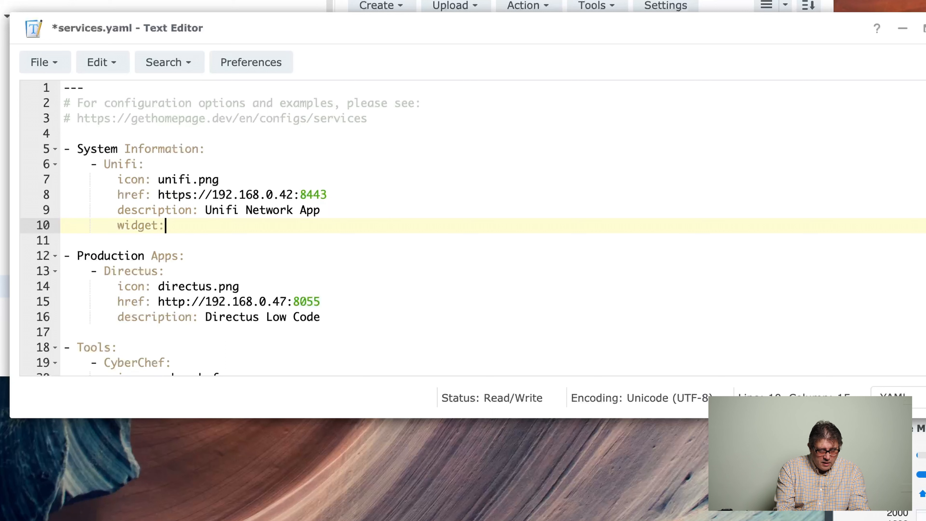
pyautogui.press('Return')
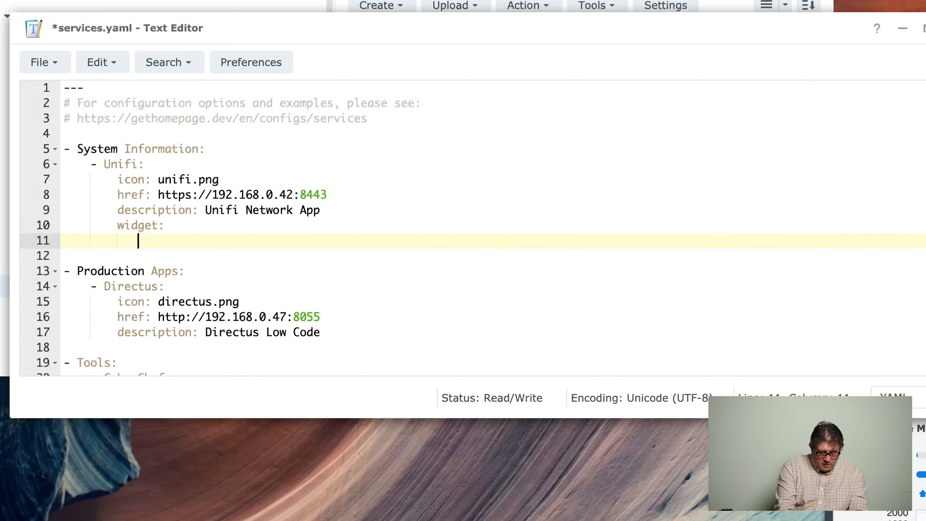
pyautogui.write('type:')
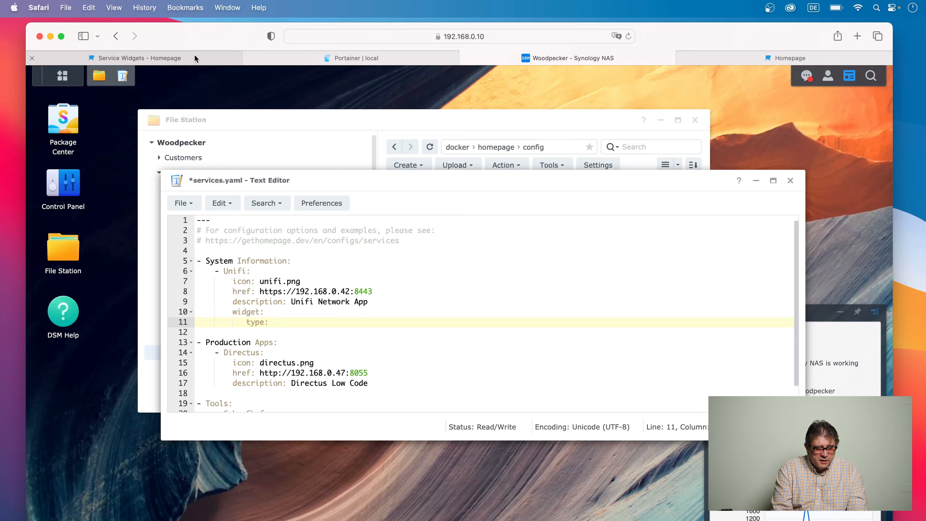
# Find the Unifi Controller widget in the homepage documentation's list of available widgets and open its page
pyautogui.click(194, 58)
pyautogui.scroll(-10, 509, 334)
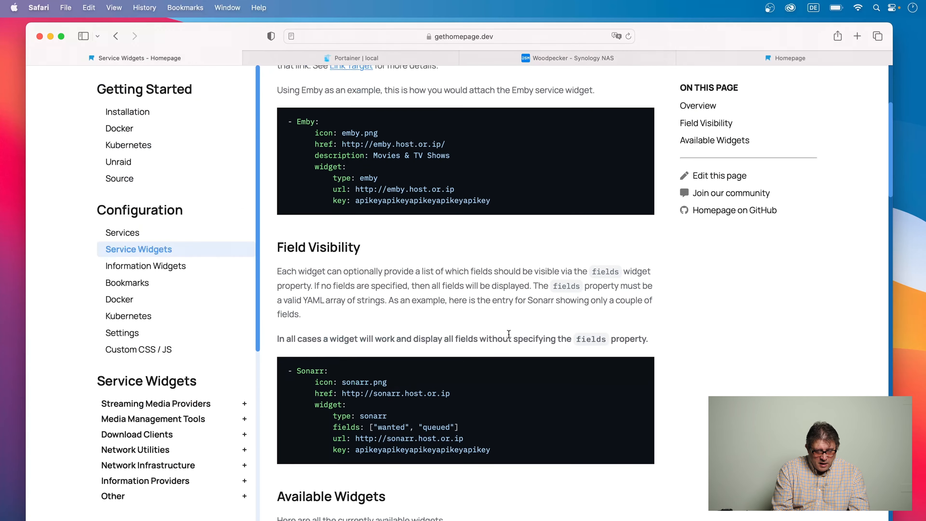
pyautogui.scroll(-3, 508, 335)
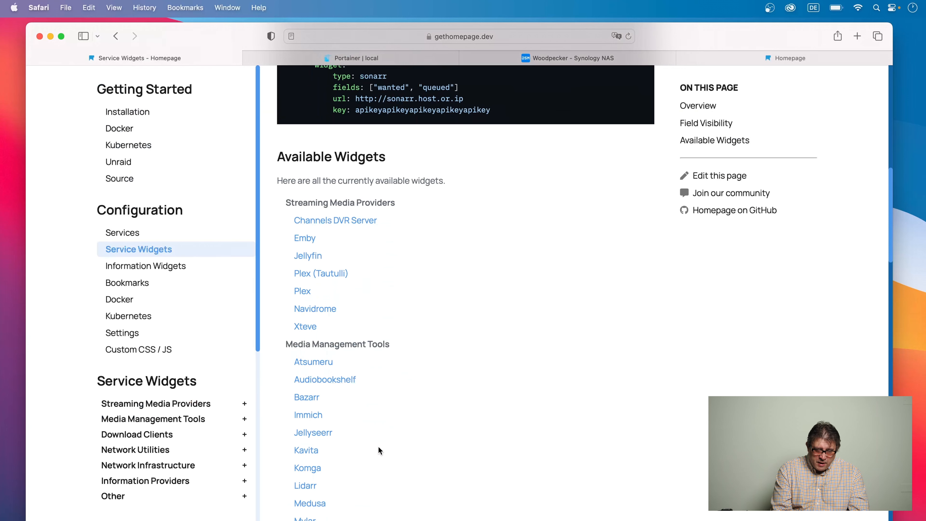
pyautogui.scroll(-4, 455, 433)
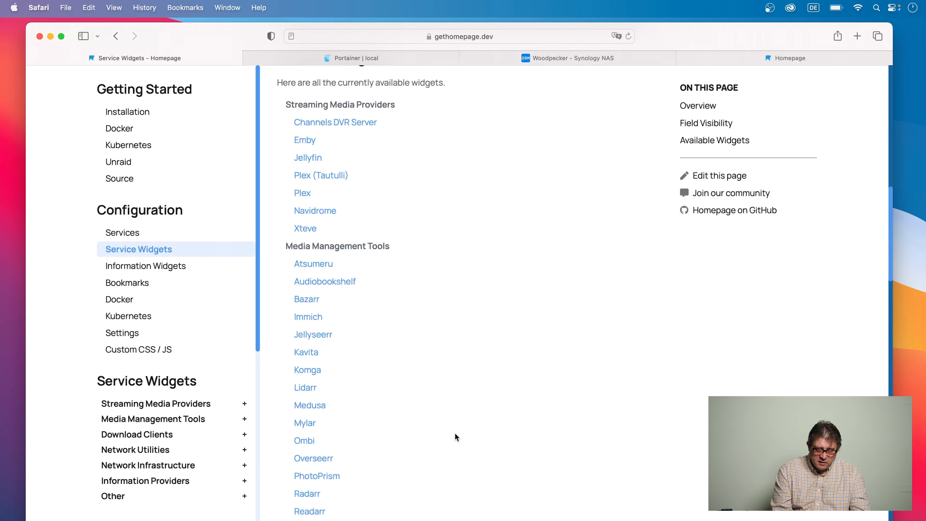
pyautogui.scroll(-8, 455, 433)
pyautogui.scroll(-5, 455, 433)
pyautogui.scroll(3, 455, 433)
pyautogui.scroll(-4, 455, 433)
pyautogui.scroll(-14, 455, 433)
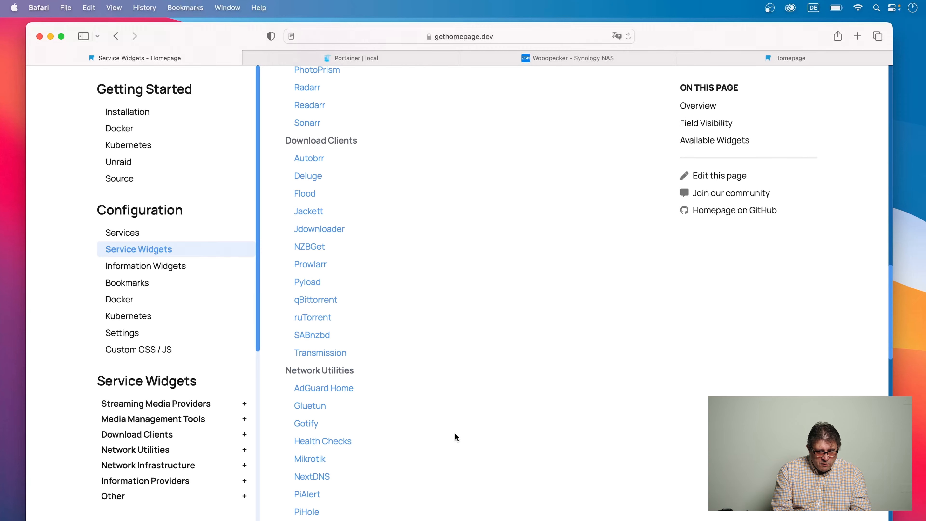
pyautogui.scroll(-2, 455, 433)
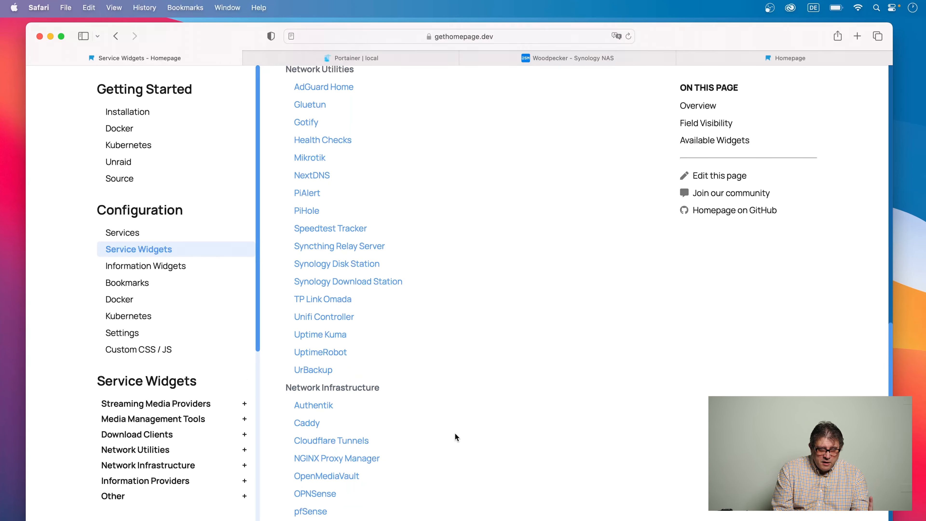
pyautogui.click(330, 320)
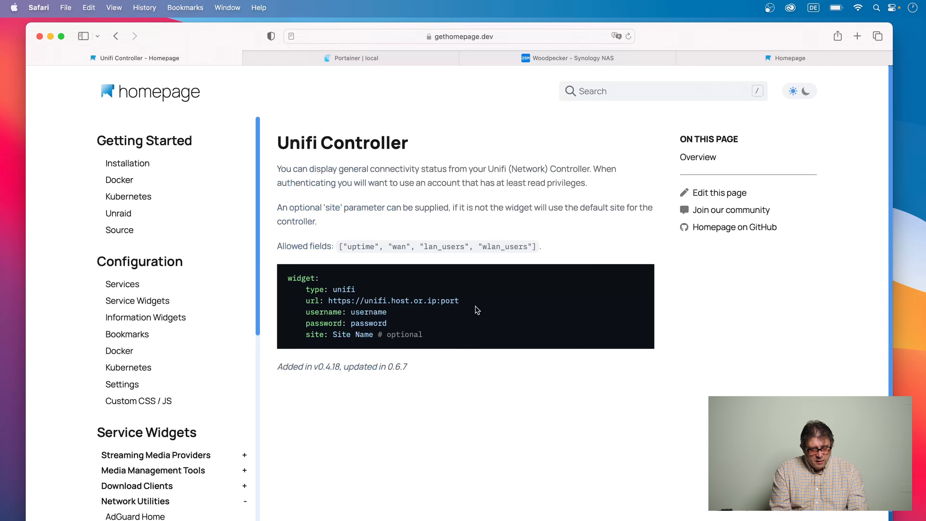
# Return to services.yaml, set the Unifi widget's type to "unifi" and start a new line beneath it
pyautogui.press('super+Tab')
pyautogui.press('super+Tab')
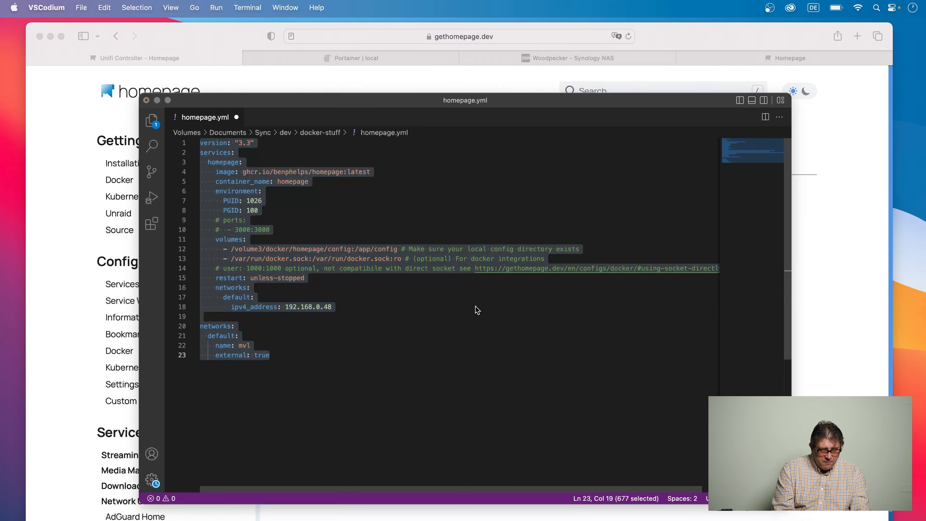
pyautogui.click(570, 54)
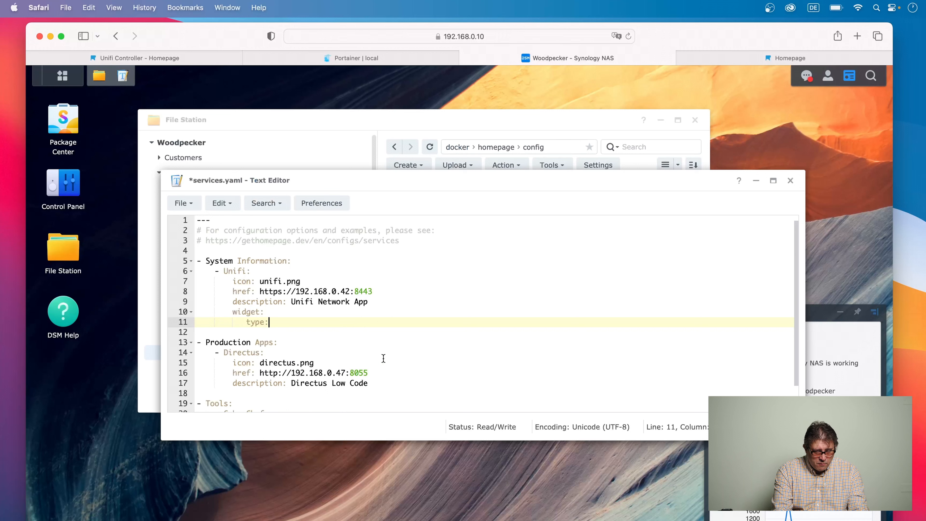
pyautogui.write('unifi')
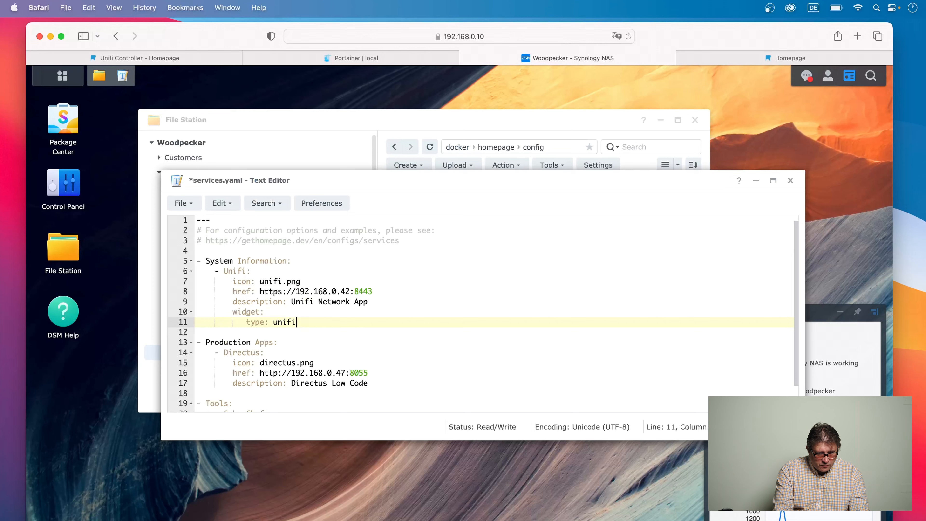
pyautogui.press('Return')
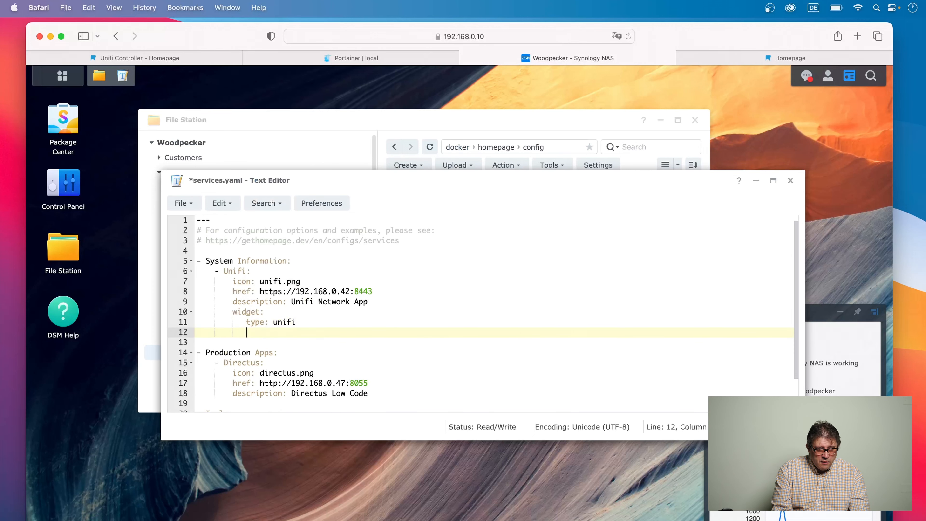
# Recheck the keys in the documentation's Unifi Controller widget example and return to services.yaml
pyautogui.click(141, 53)
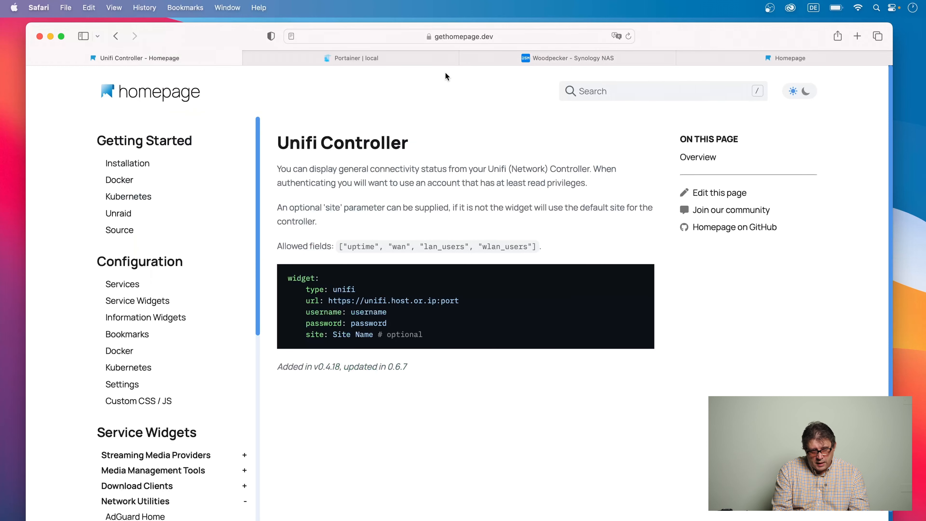
pyautogui.click(563, 57)
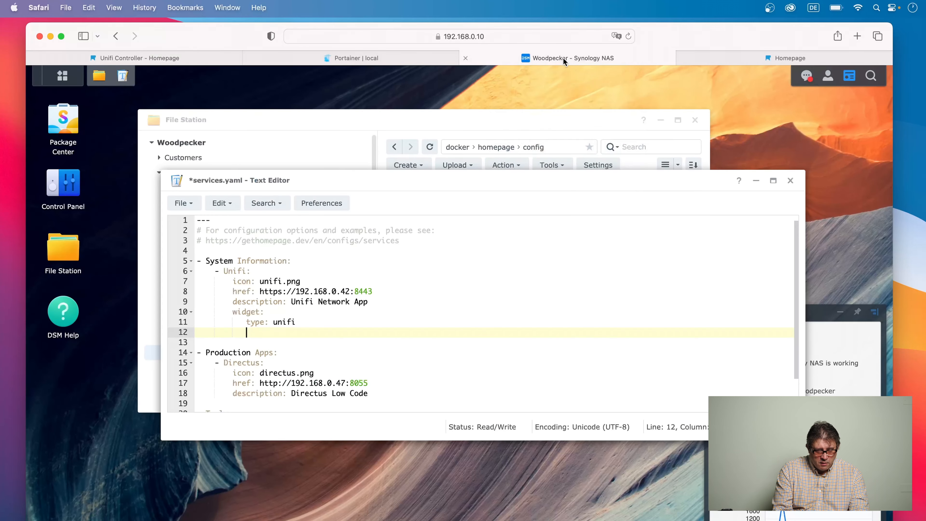
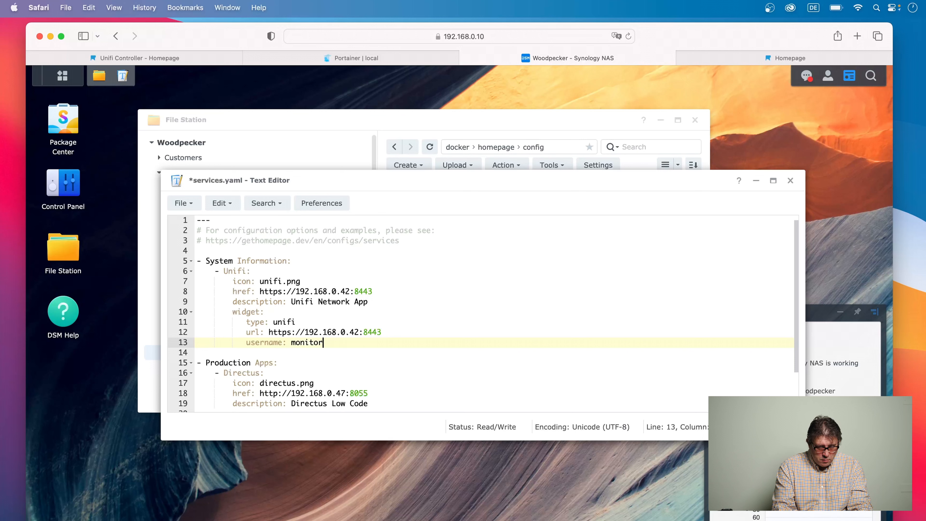
# Set the Unifi widget's username to "monitor" and add a "password:" line containing the account password
pyautogui.press('Return')
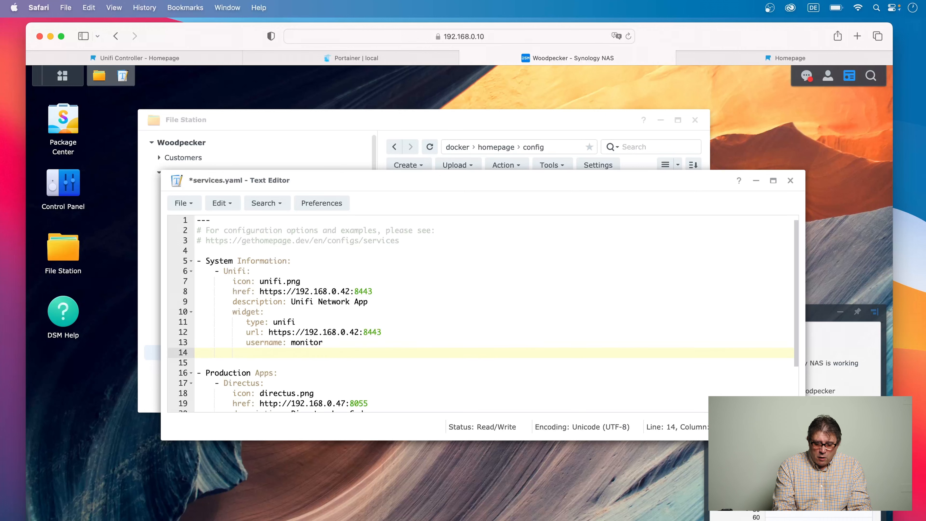
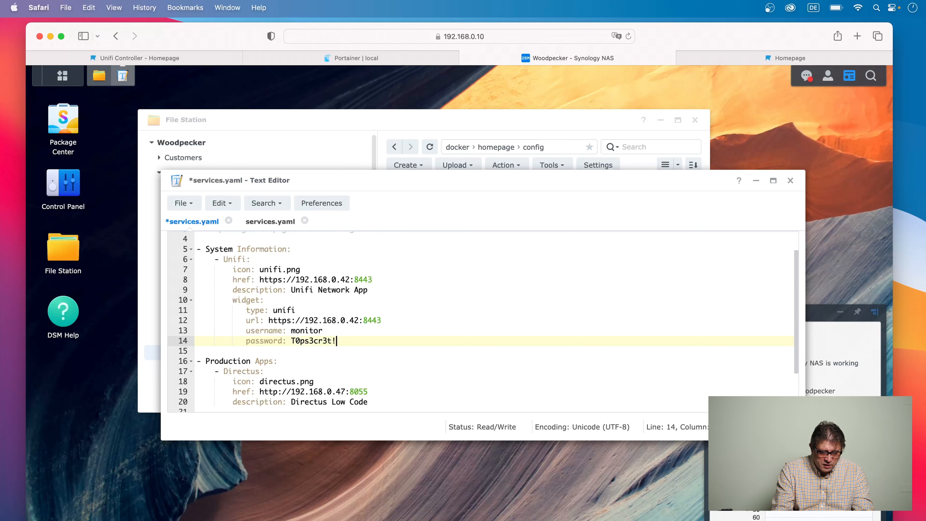
pyautogui.press('Return')
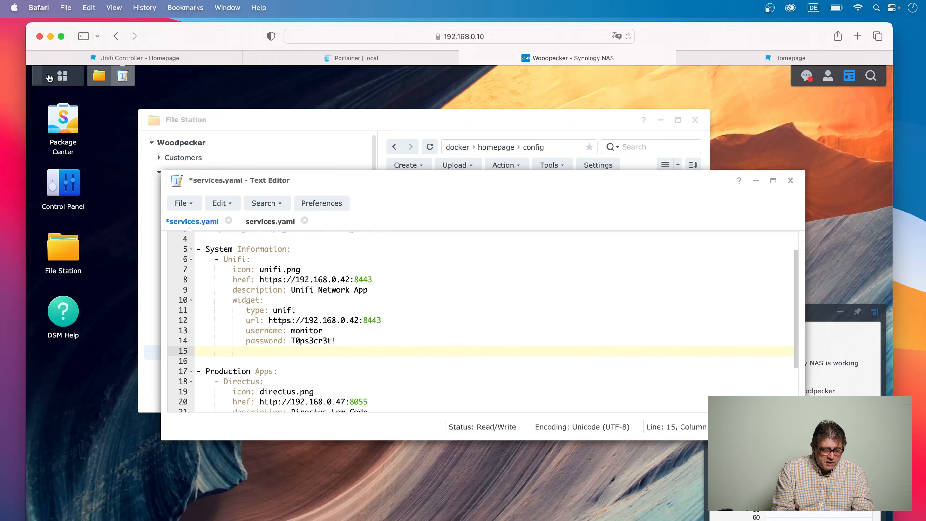
# Check the documentation's Unifi example for the optional site key, add "site: Mezzane" to the widget and save services.yaml
pyautogui.click(120, 59)
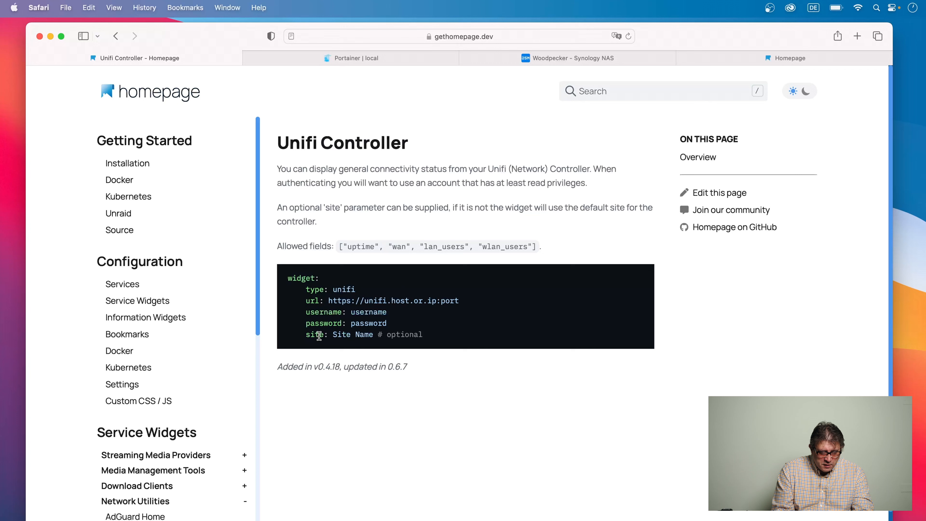
pyautogui.click(568, 58)
pyautogui.write('site: Mezzane')
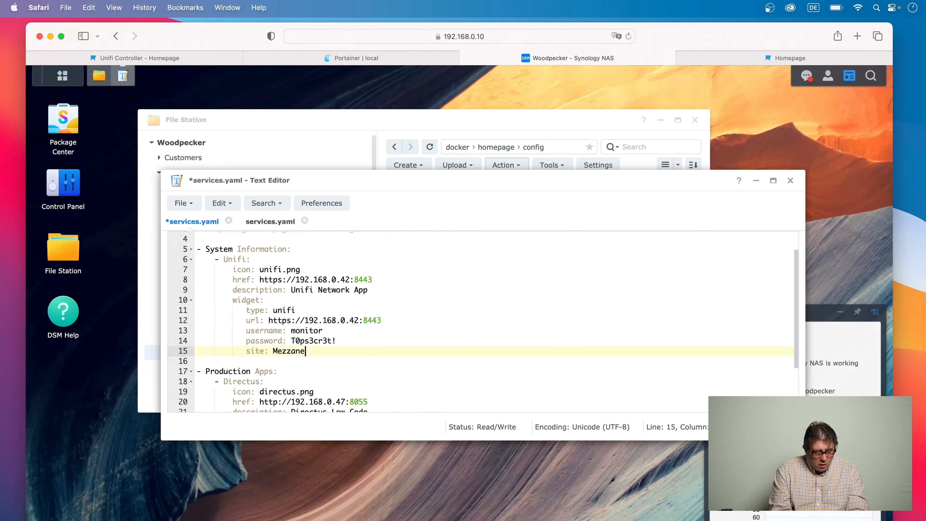
pyautogui.hotkey('ctrl', 's')
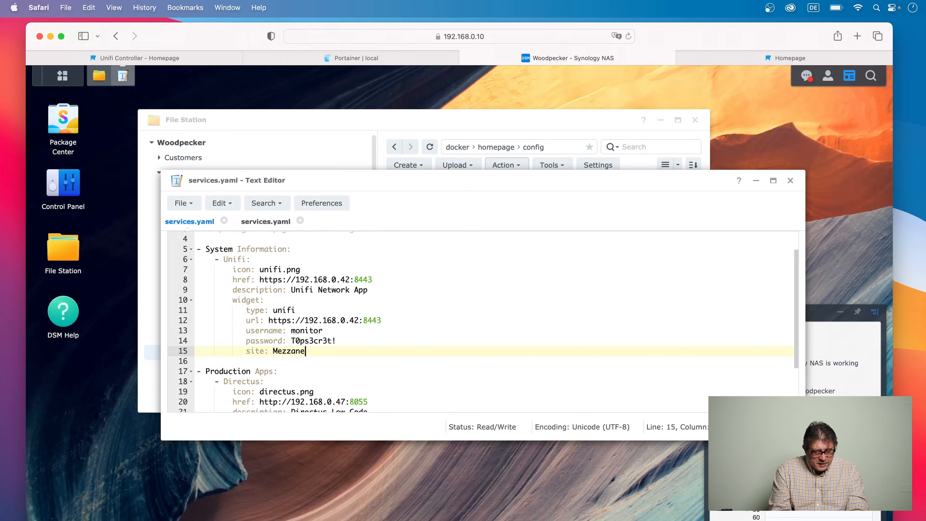
# Check the Unifi widget on the homepage dashboard, test its link and close the page it opens
pyautogui.click(783, 59)
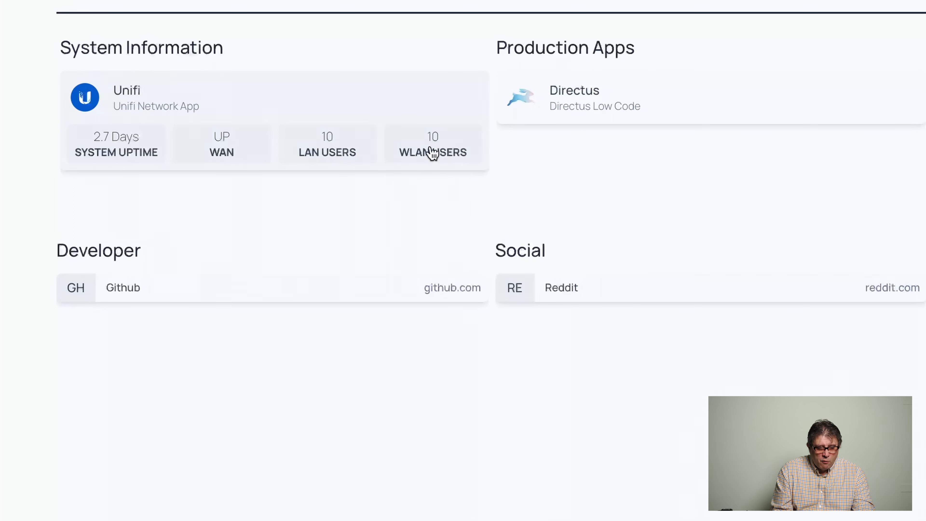
pyautogui.click(146, 106)
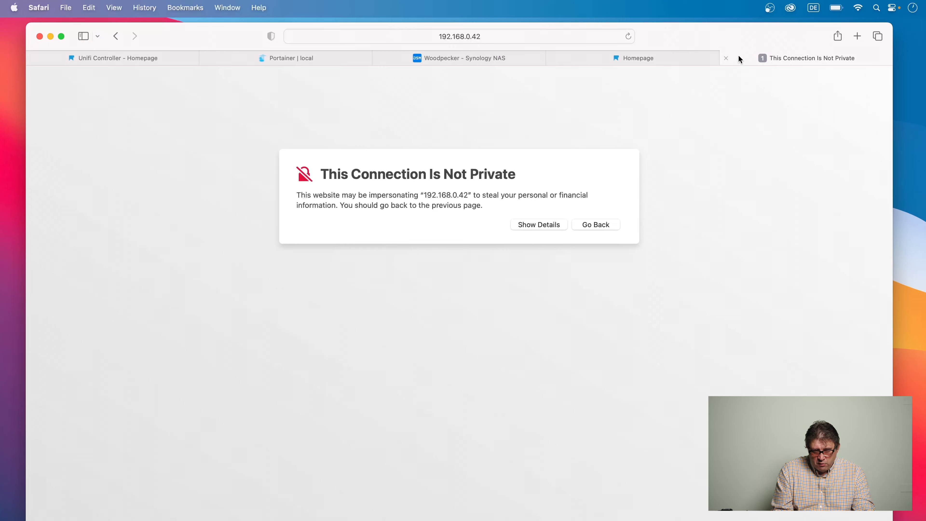
pyautogui.click(726, 58)
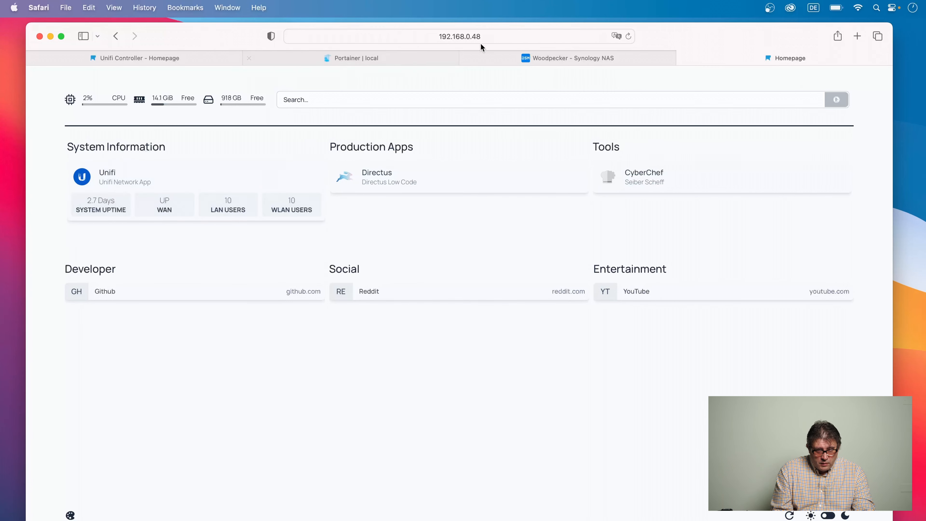
# Return to services.yaml and add a "- Pi-Hole:" service entry below the Unifi widget, aligned with the Unifi entry
pyautogui.click(554, 57)
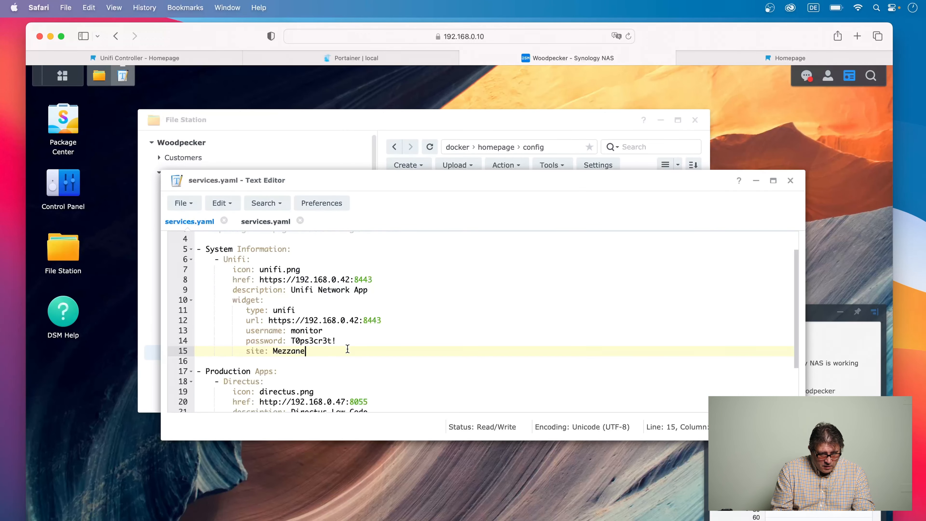
pyautogui.press('Return')
pyautogui.press('BackSpace')
pyautogui.press('BackSpace')
pyautogui.press('BackSpace')
pyautogui.press('BackSpace')
pyautogui.press('BackSpace')
pyautogui.press('BackSpace')
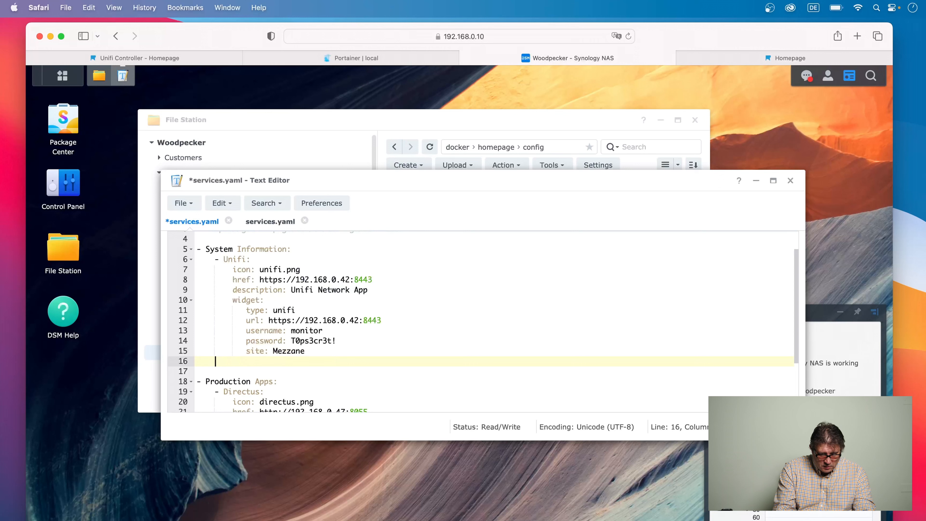
pyautogui.write('- Pi-Hole')
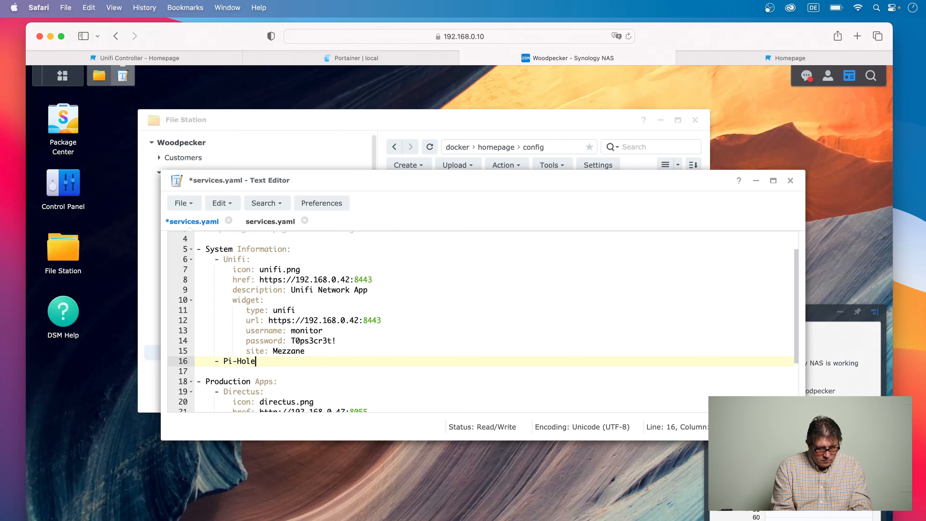
pyautogui.write(':')
pyautogui.press('Return')
pyautogui.write('icon: pihole.png')
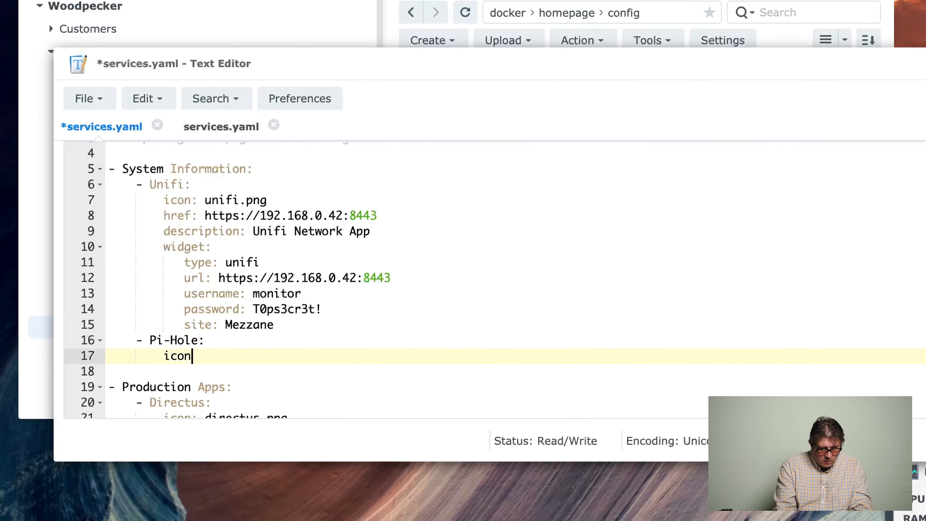
pyautogui.press('Return')
pyautogui.write('href:')
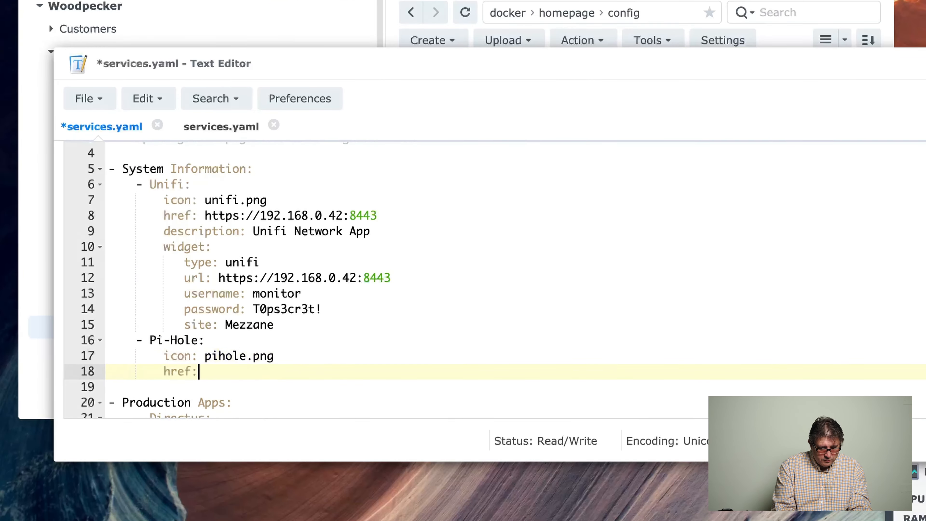
pyautogui.write(' https://192.168.0.38/admin')
pyautogui.press('Return')
pyautogui.write('descrption: Ad Blocker')
# Add a "widget:" key to the Pi-Hole entry with an indented "type:" key beneath it
pyautogui.press('Return')
pyautogui.write('w')
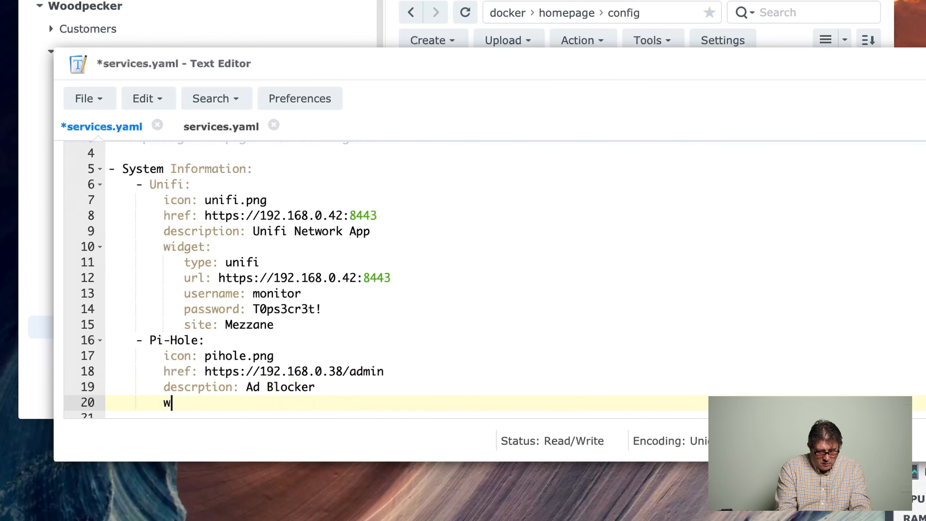
pyautogui.write('idget:')
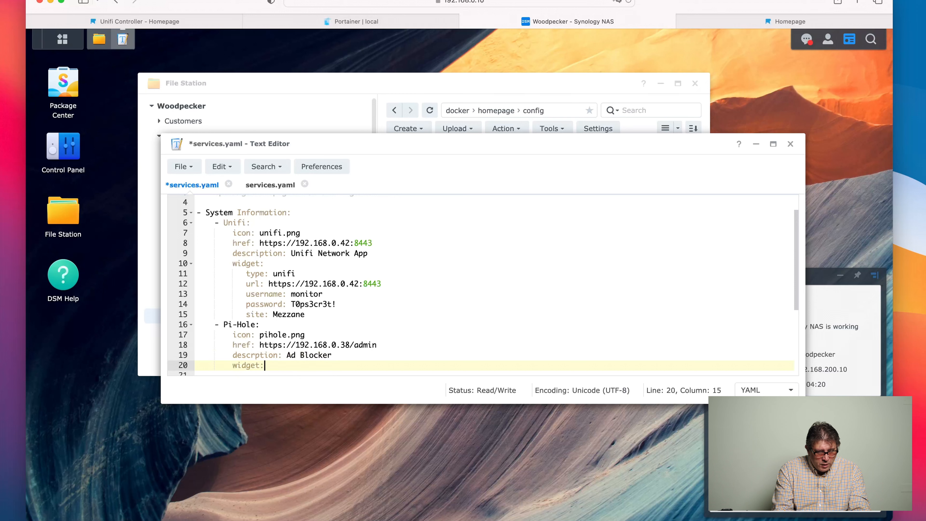
pyautogui.press('Return')
pyautogui.press('Tab')
pyautogui.write('type')
pyautogui.press('BackSpace')
pyautogui.press('BackSpace')
pyautogui.press('BackSpace')
pyautogui.write('ype:')
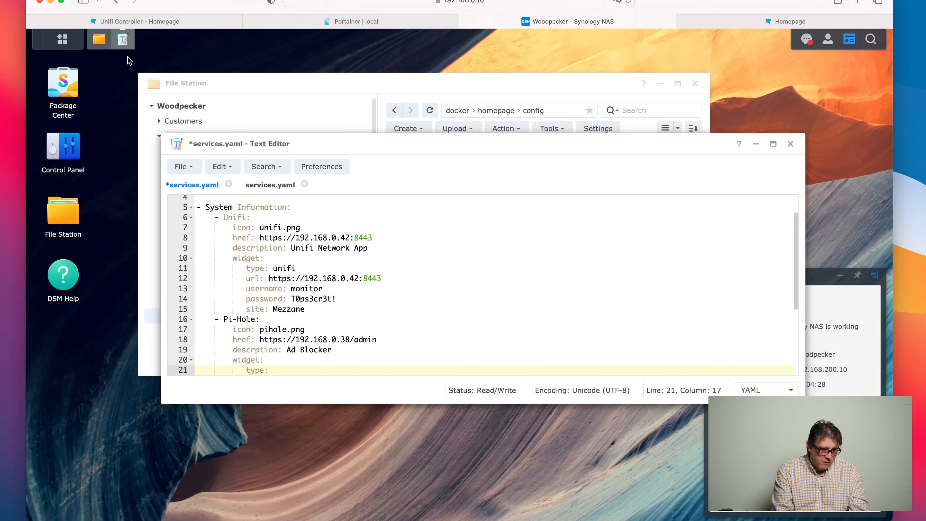
# Open the PiHole widget page from the homepage documentation's list of available widgets and read its example keys
pyautogui.click(171, 23)
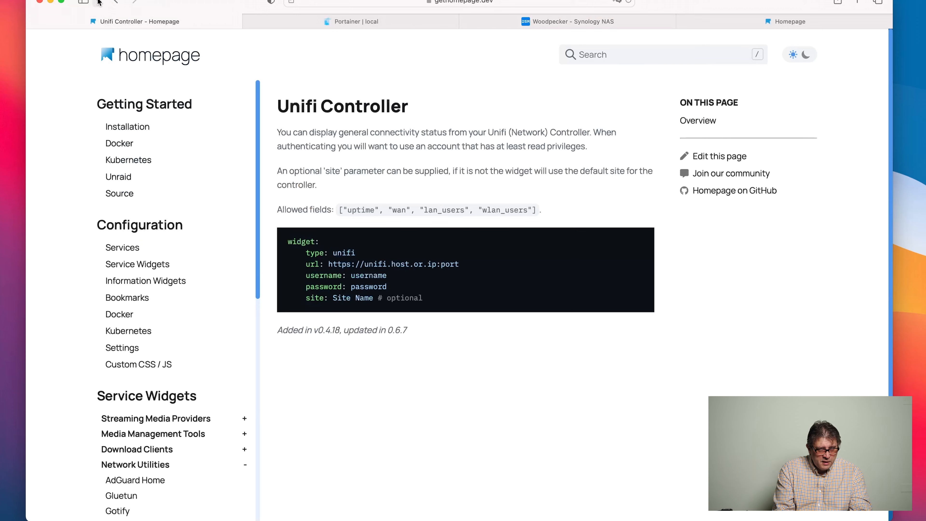
pyautogui.click(116, 2)
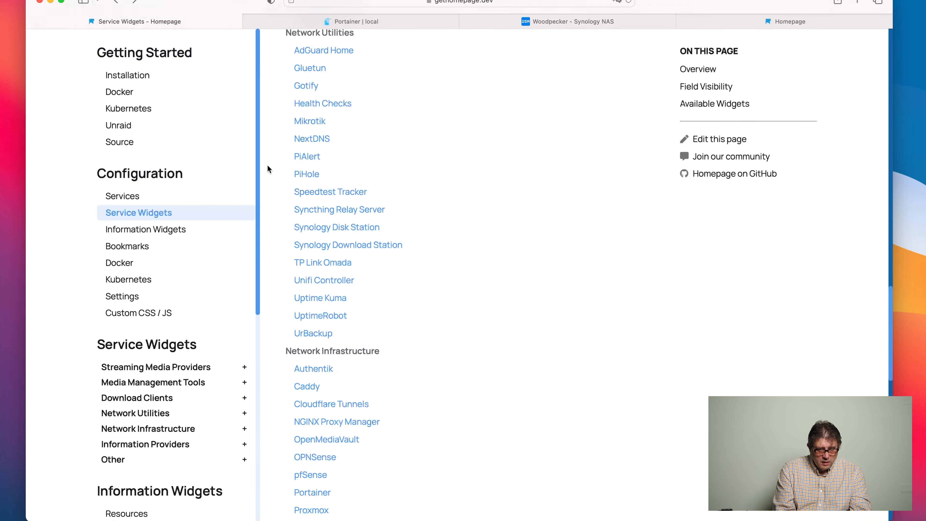
pyautogui.click(305, 175)
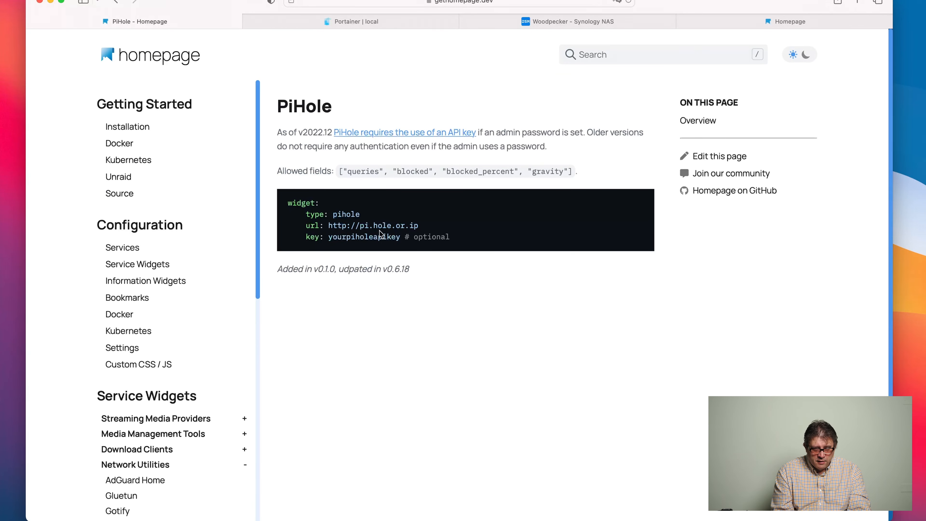
# Return to services.yaml, set the Pi-Hole widget's type to "pihole" and add a "url:" key beneath it
pyautogui.click(553, 22)
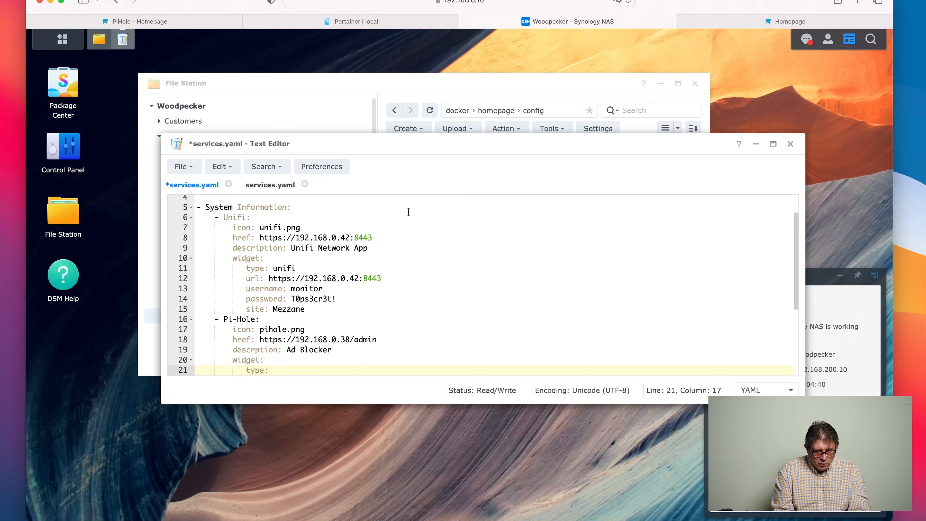
pyautogui.write('pihole')
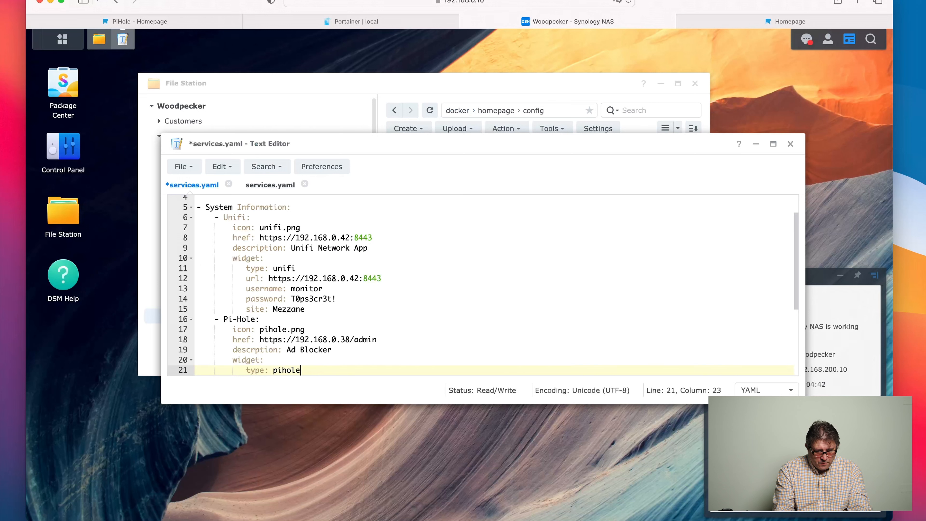
pyautogui.press('Return')
pyautogui.write('urls:')
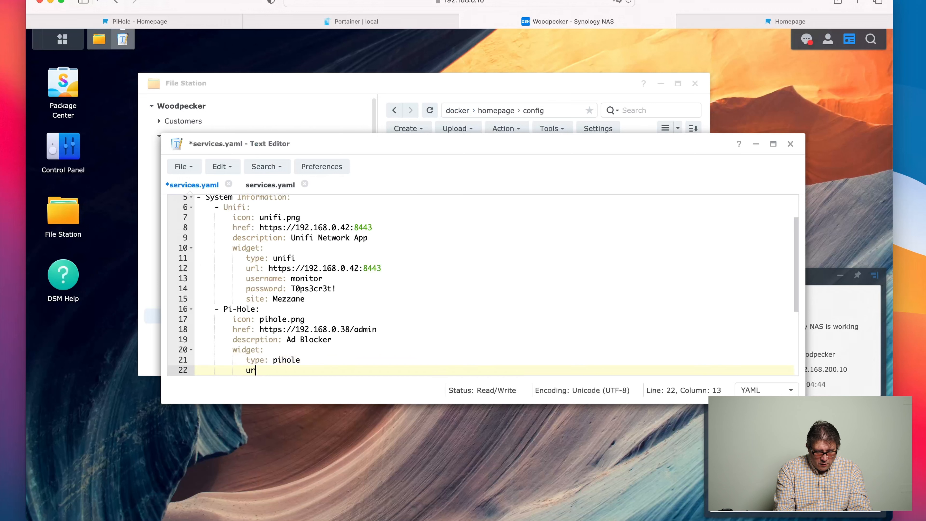
pyautogui.press('BackSpace')
pyautogui.press('BackSpace')
pyautogui.press('BackSpace')
pyautogui.write(':')
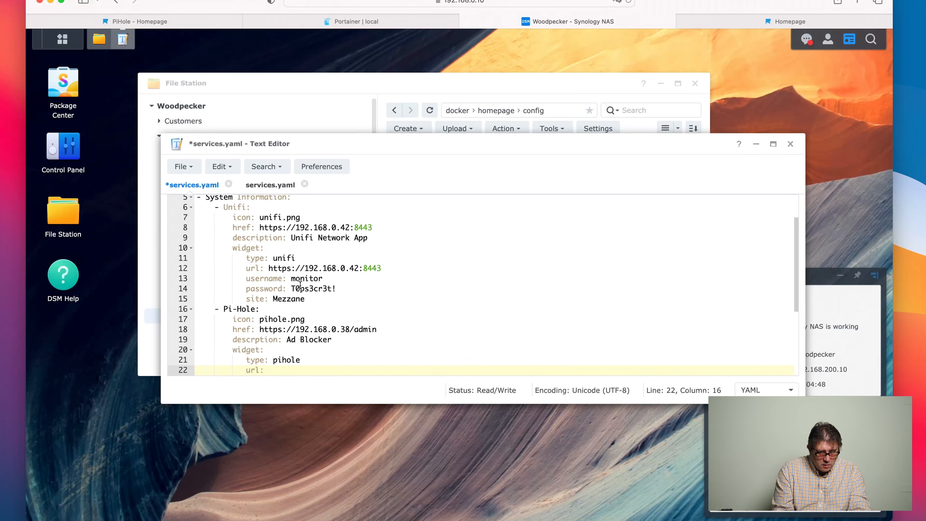
pyautogui.moveTo(260, 329); pyautogui.dragTo(350, 328)
pyautogui.press('super+c')
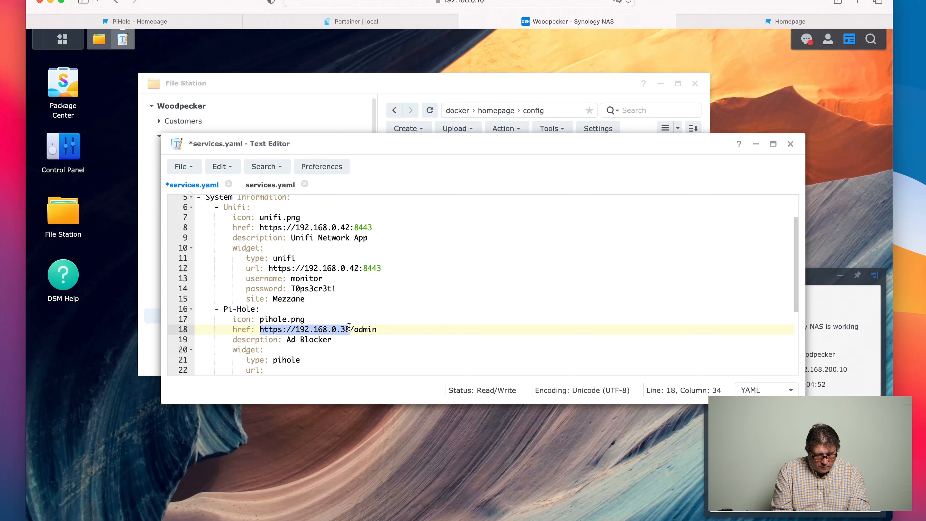
pyautogui.click(298, 367)
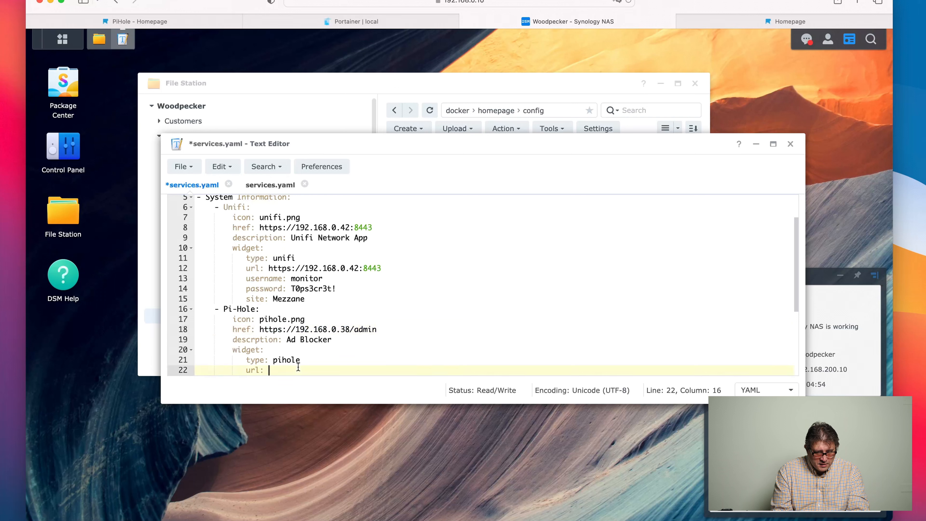
pyautogui.press('super+v')
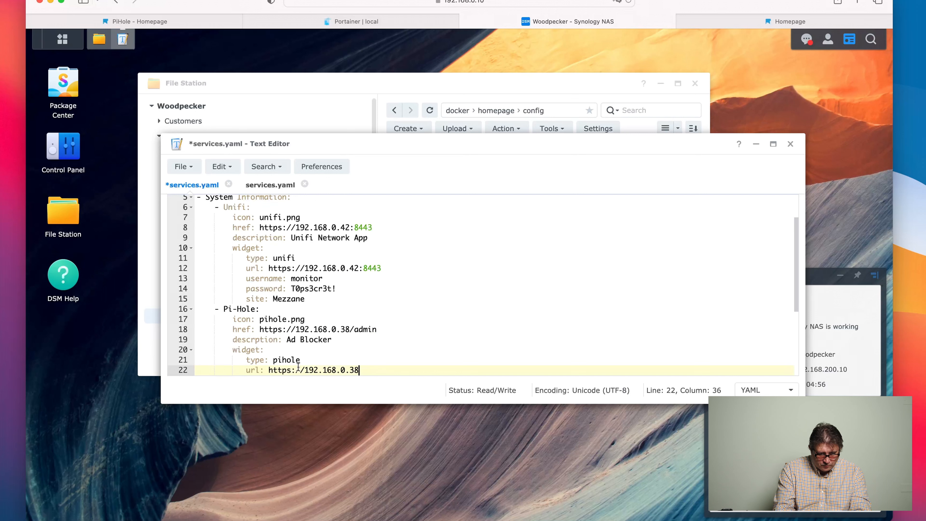
pyautogui.press('Return')
pyautogui.write('key:')
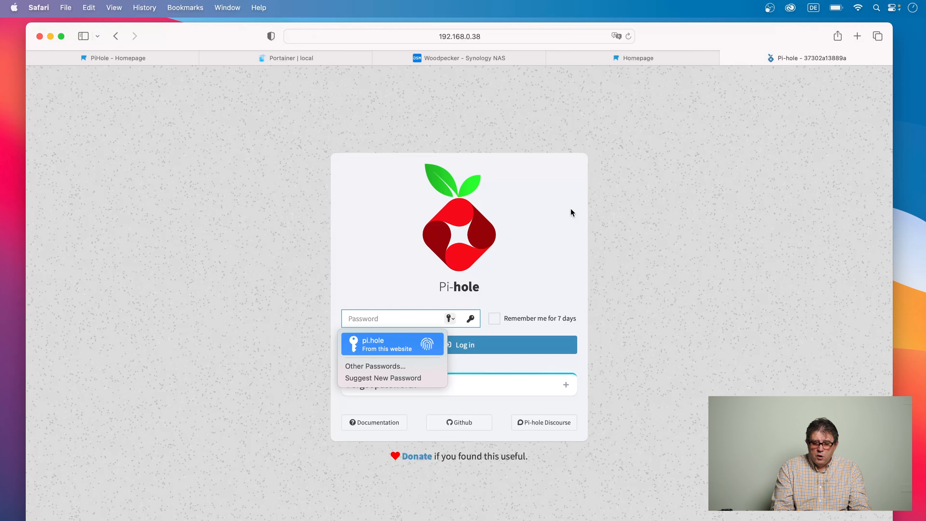
# Log in to the Pi-hole admin page at 192.168.0.38 with the saved password and open its API settings
pyautogui.press('Return')
pyautogui.press('Return')
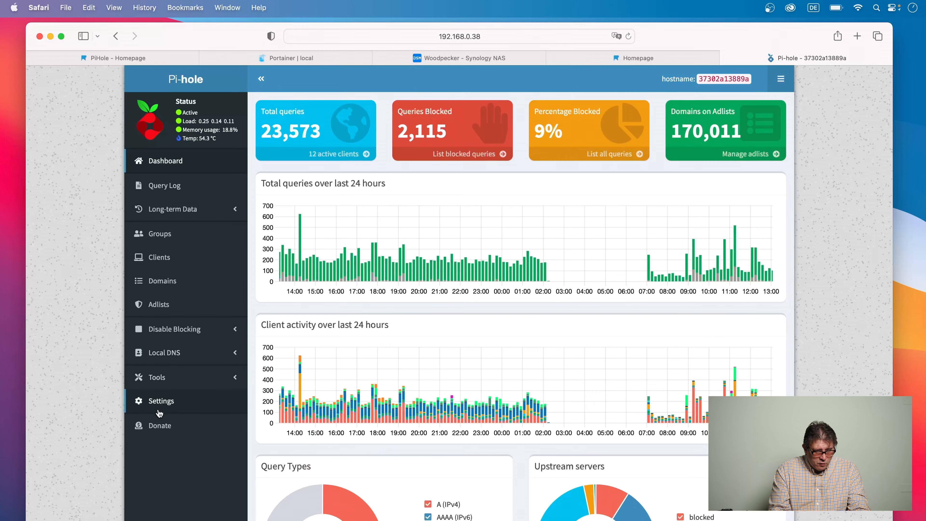
pyautogui.click(161, 401)
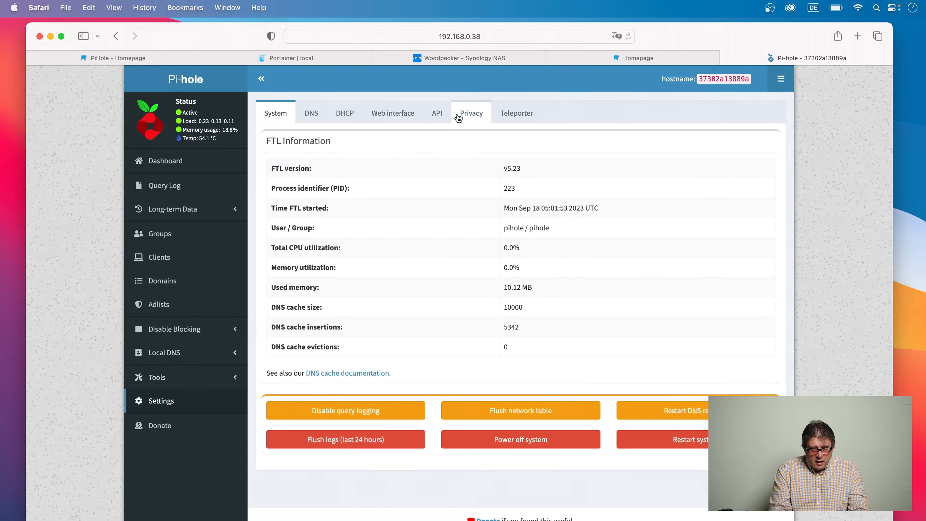
pyautogui.click(436, 116)
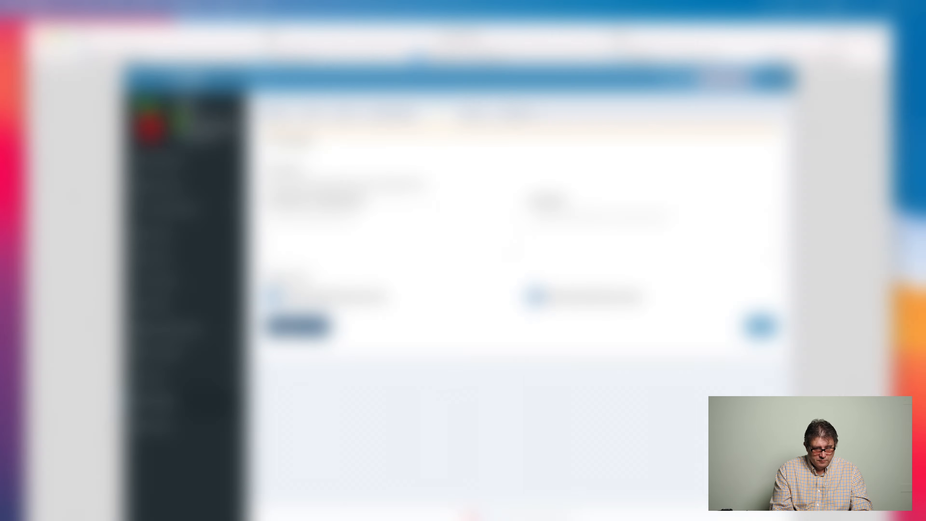
# Reveal the Pi-hole API token, copy the token string shown below the QR code and close its dialog
pyautogui.click(297, 326)
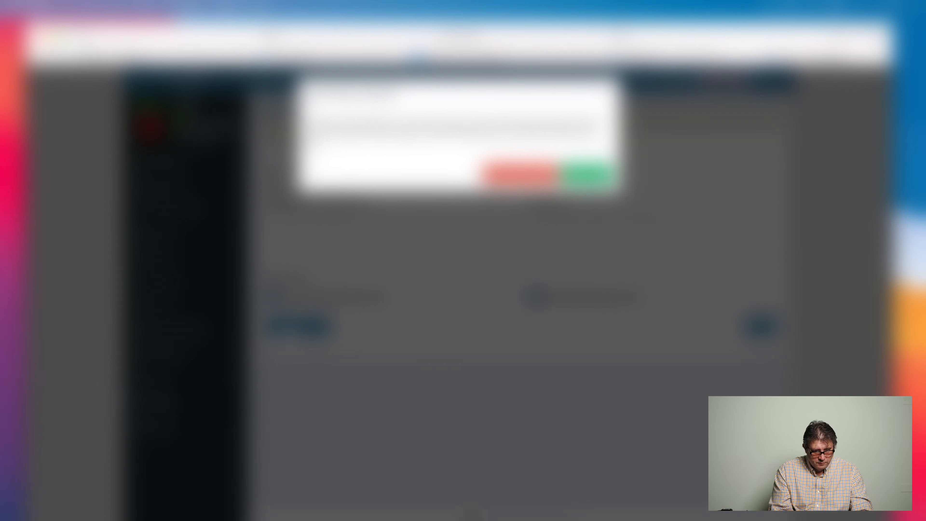
pyautogui.click(522, 178)
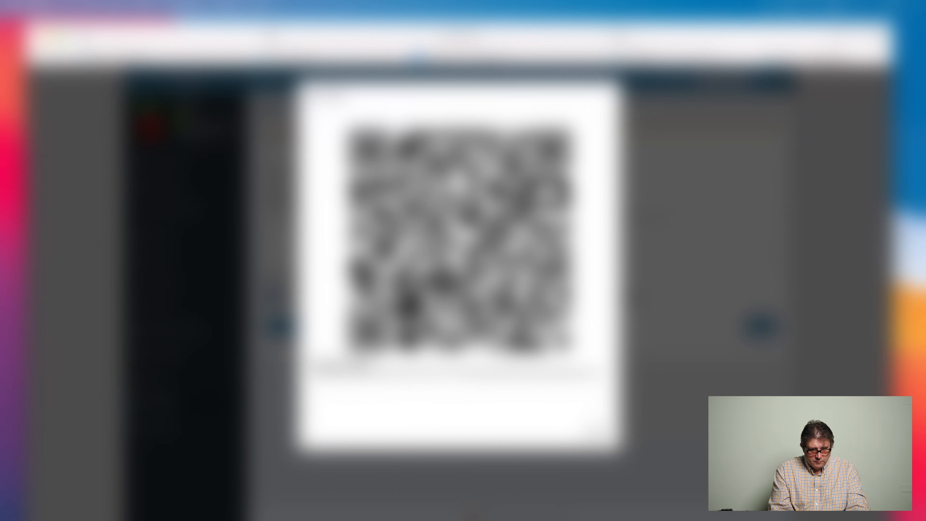
pyautogui.tripleClick(457, 373)
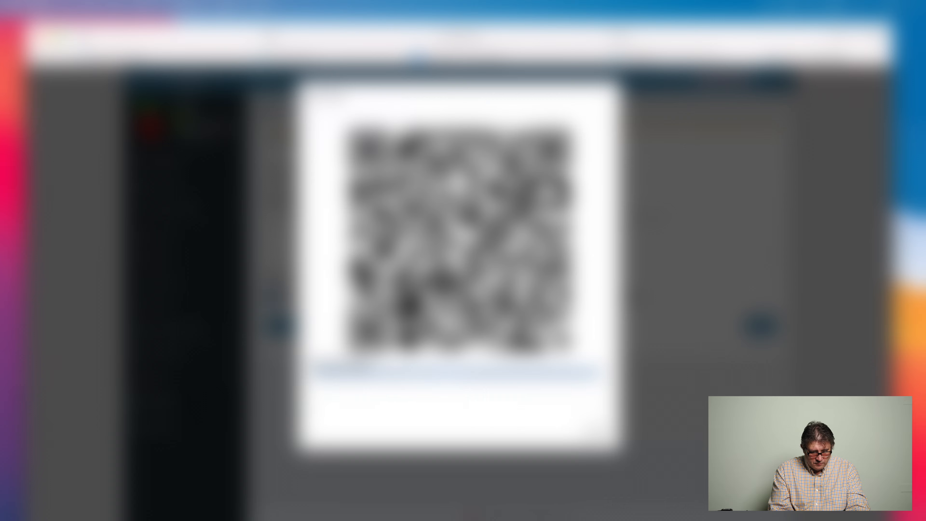
pyautogui.click(599, 434)
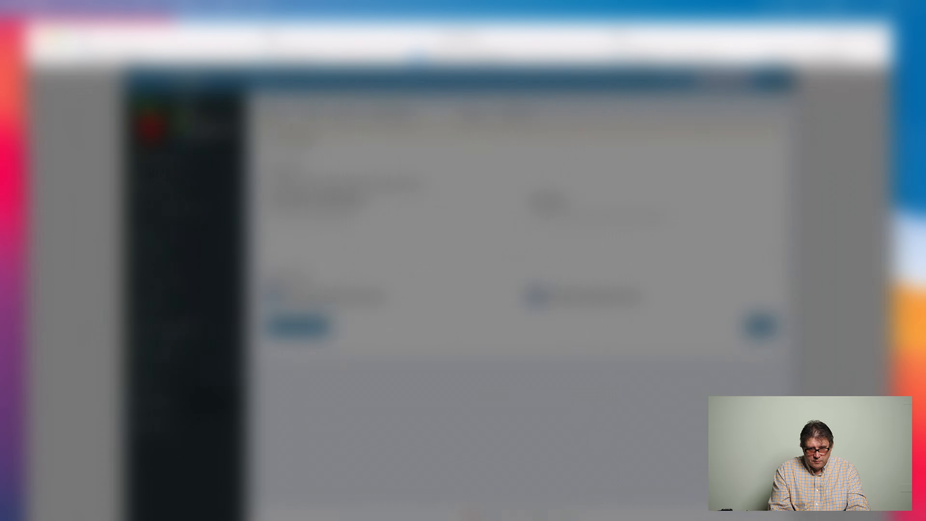
# Paste the API token into the Pi-Hole widget's key line in services.yaml and close the Pi-hole admin page
pyautogui.click(441, 60)
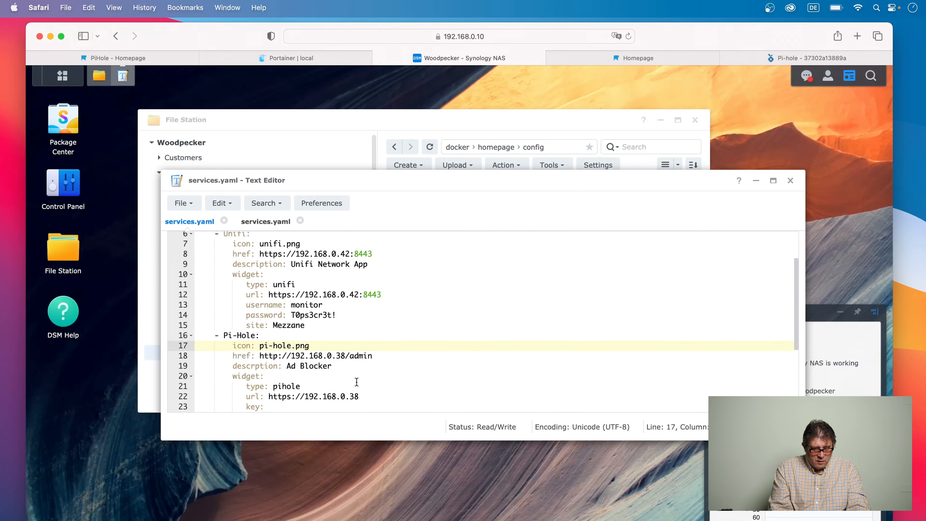
pyautogui.scroll(-5, 344, 370)
pyautogui.click(299, 328)
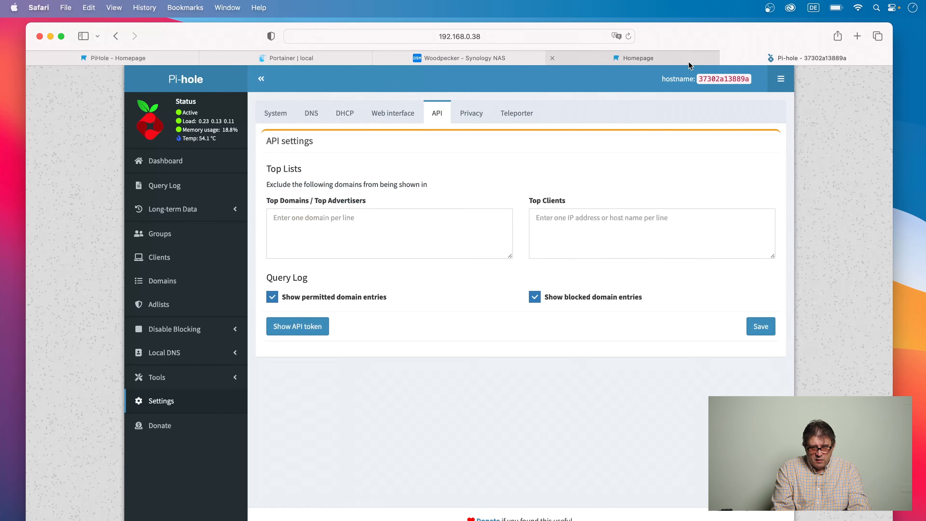
pyautogui.click(731, 55)
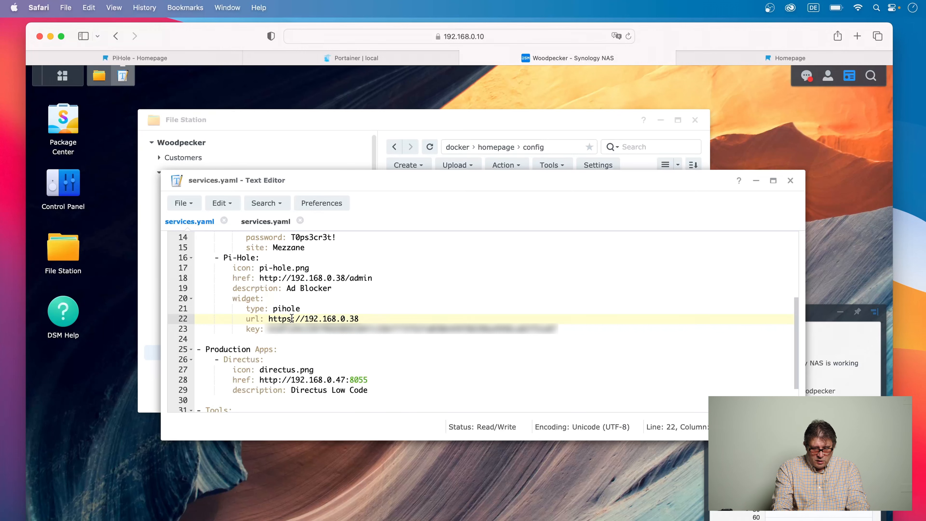
pyautogui.press('BackSpace')
pyautogui.press('super+s')
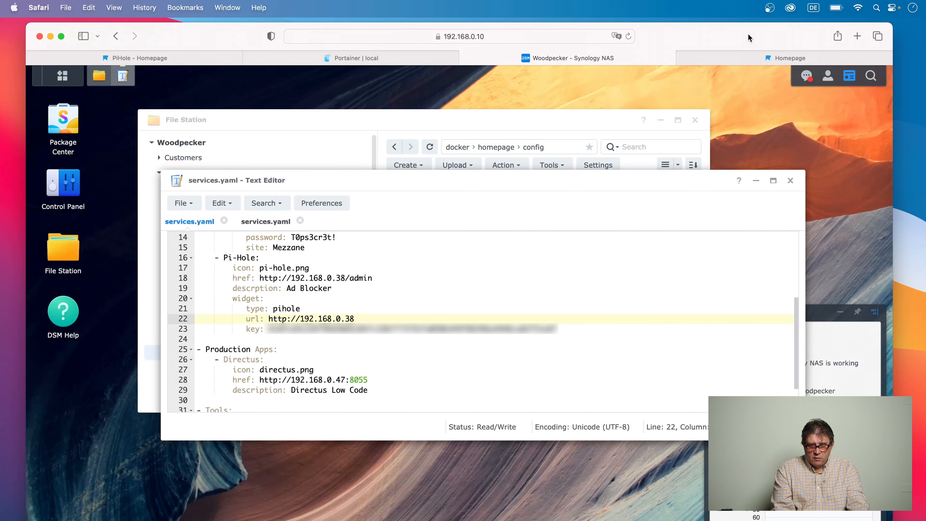
pyautogui.click(787, 53)
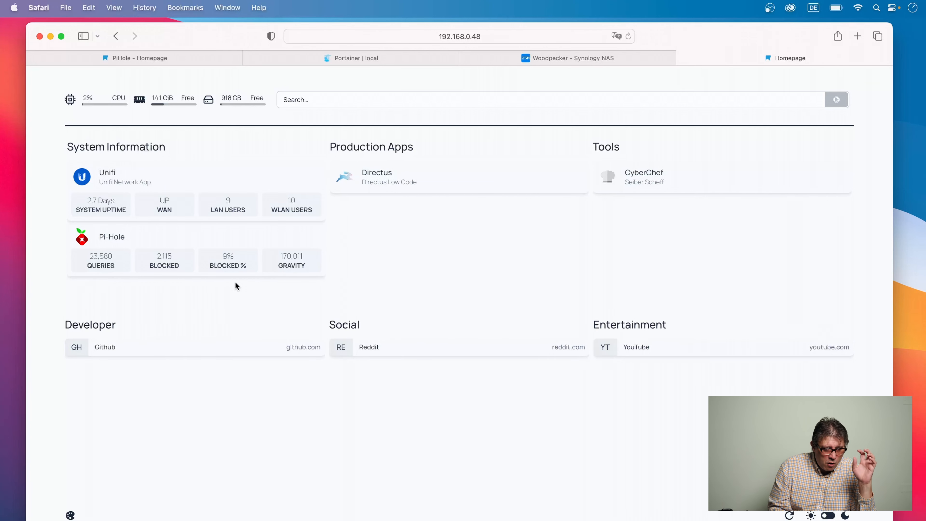
# Go back from the PiHole page to the Service Widgets page of the homepage documentation and browse its Network Utilities widgets
pyautogui.click(155, 56)
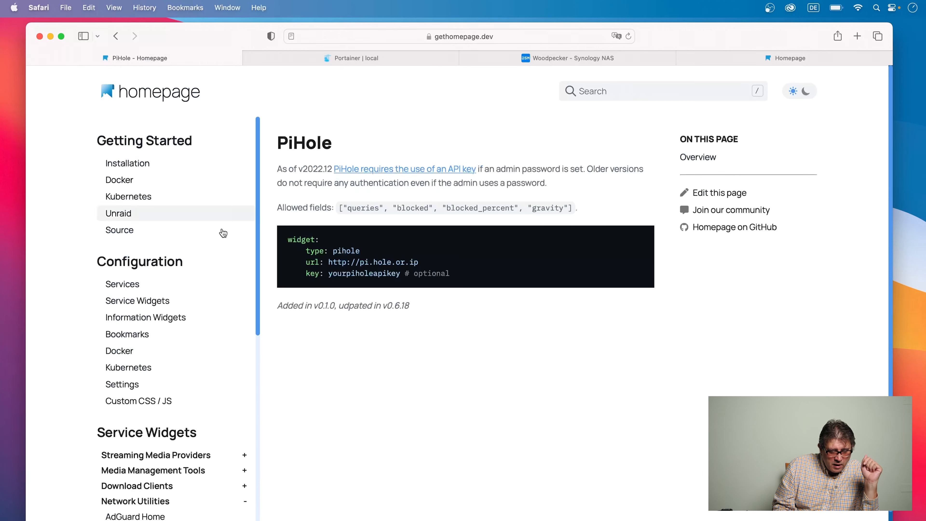
pyautogui.click(115, 37)
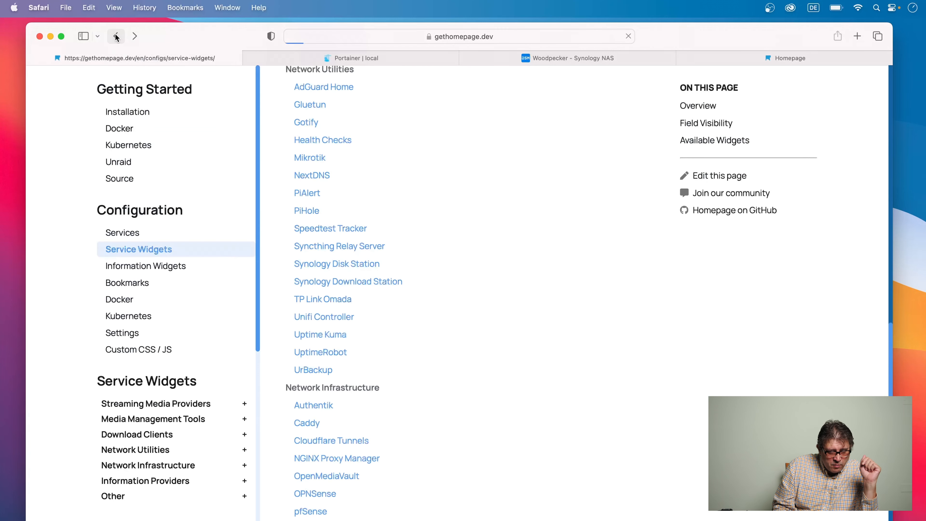
pyautogui.scroll(1, 372, 256)
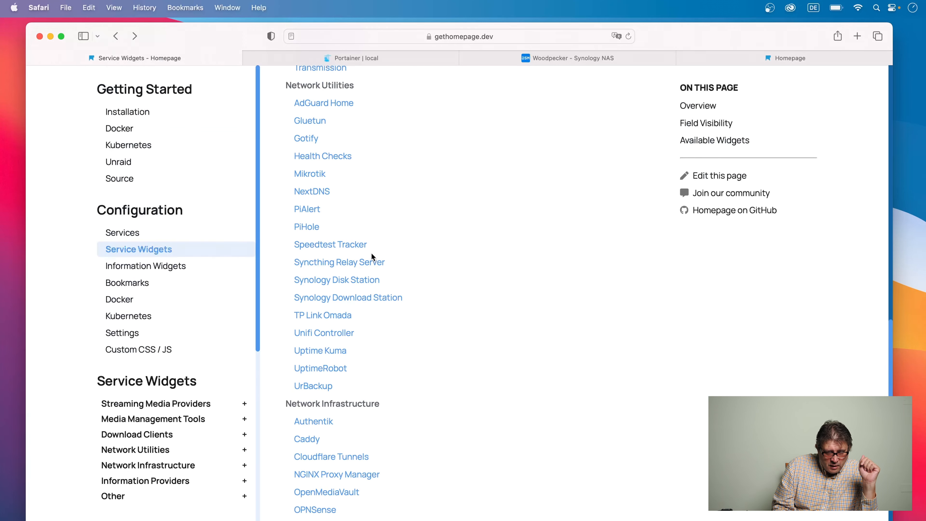